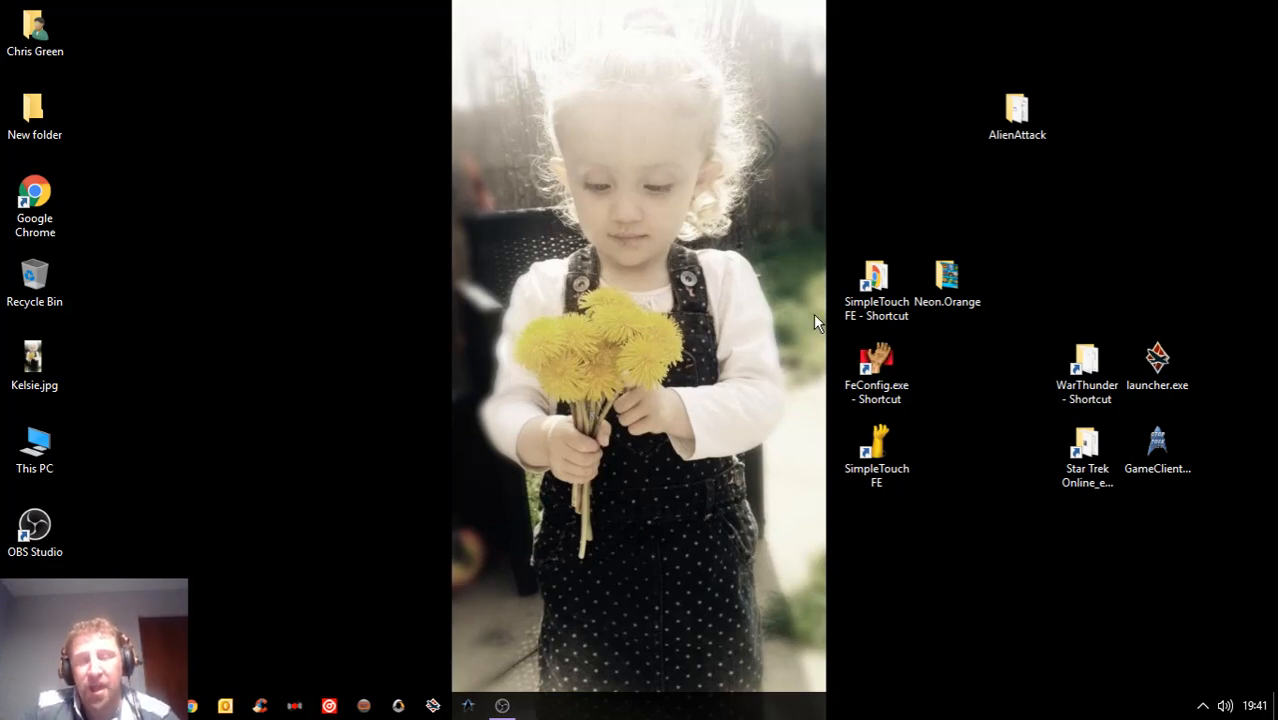
- Launch the SimpleTouch FE front end from the desktop to view it, and exit back to the desktop
key("Down")
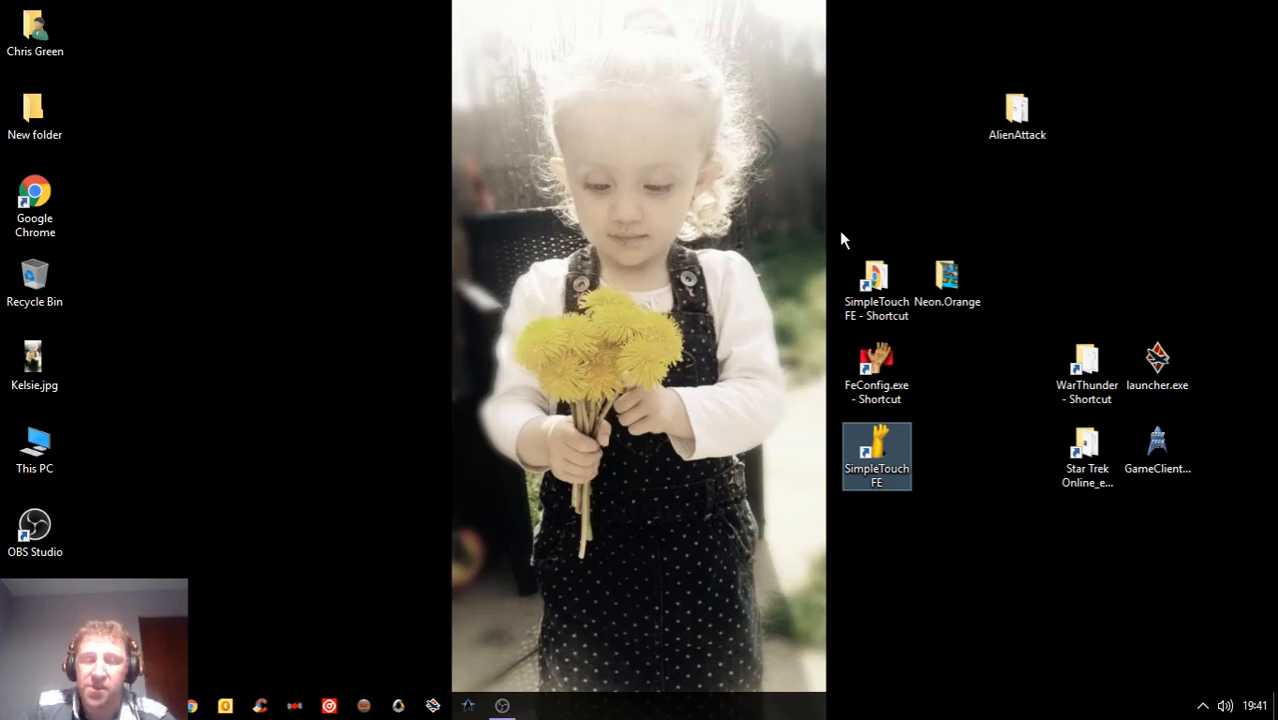
left_click(884, 370)
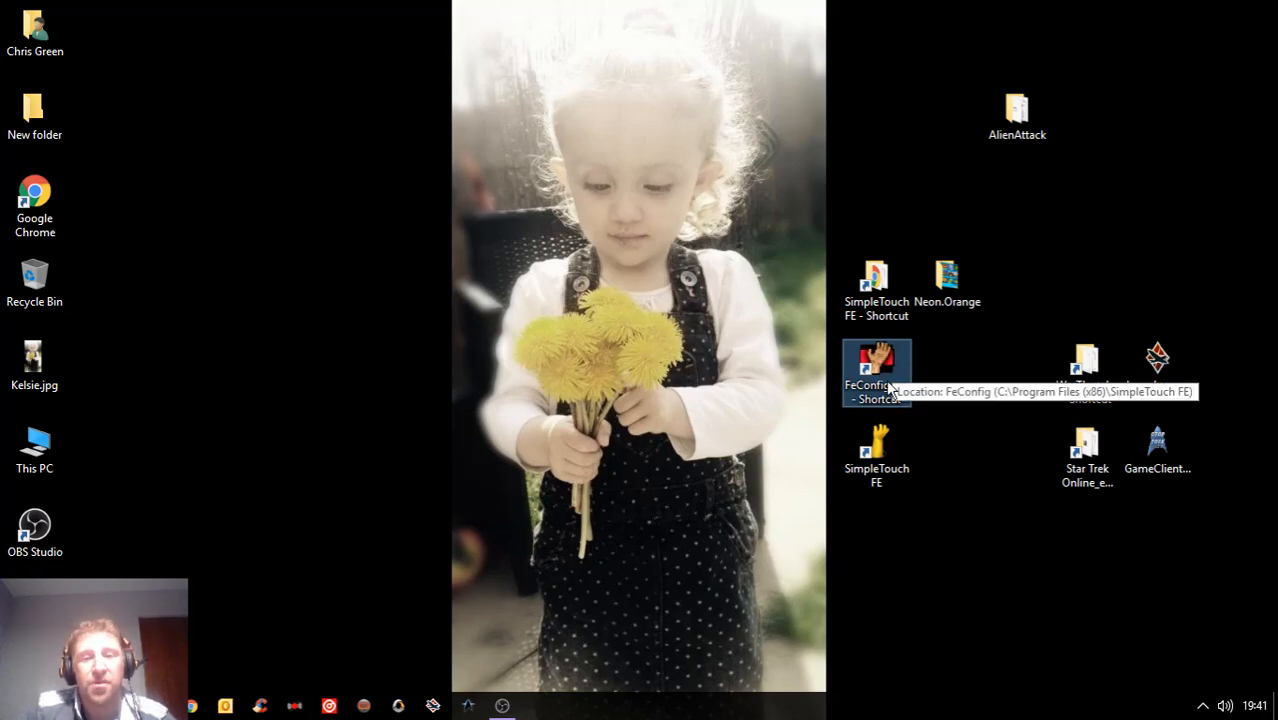
right_click(901, 389)
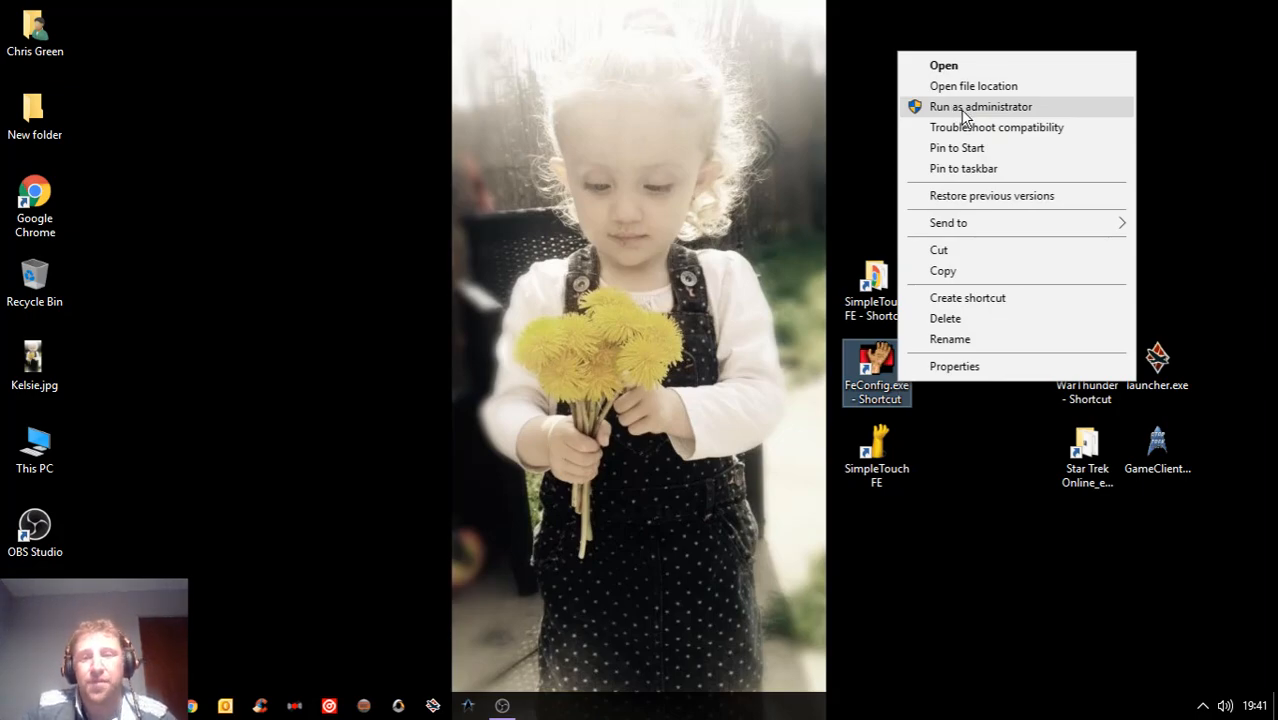
left_click(875, 462)
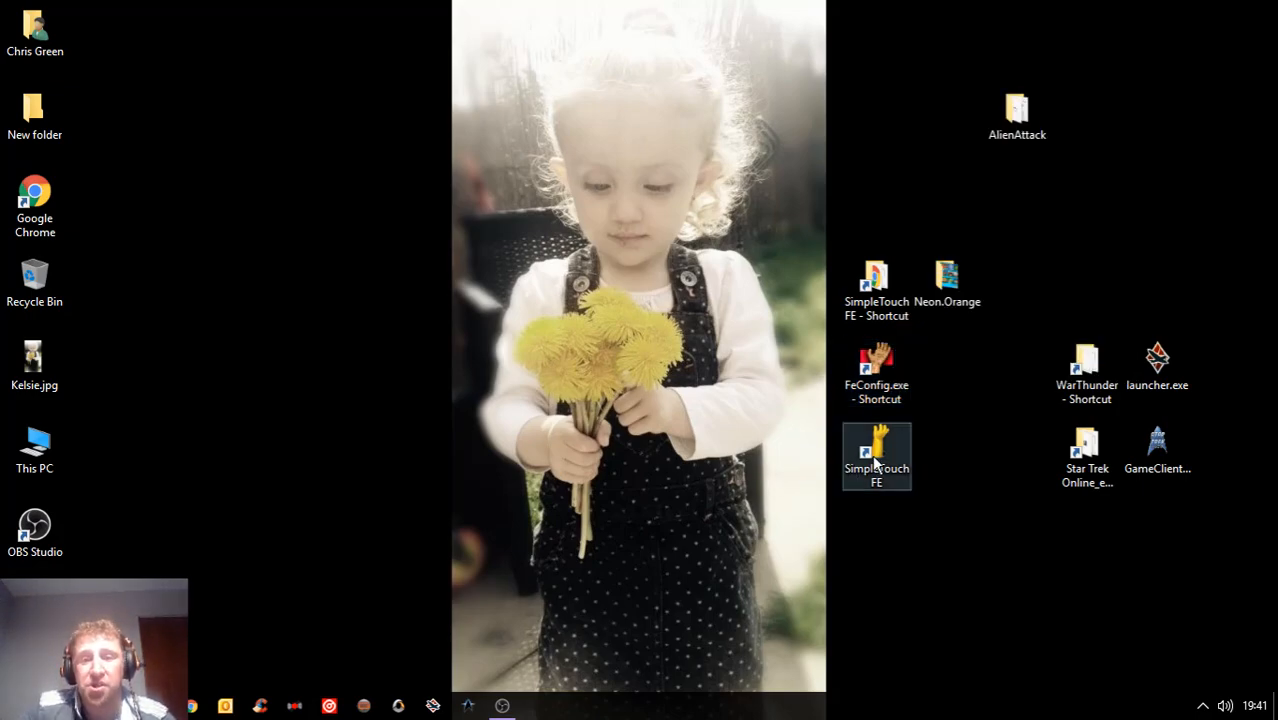
double_click(877, 458)
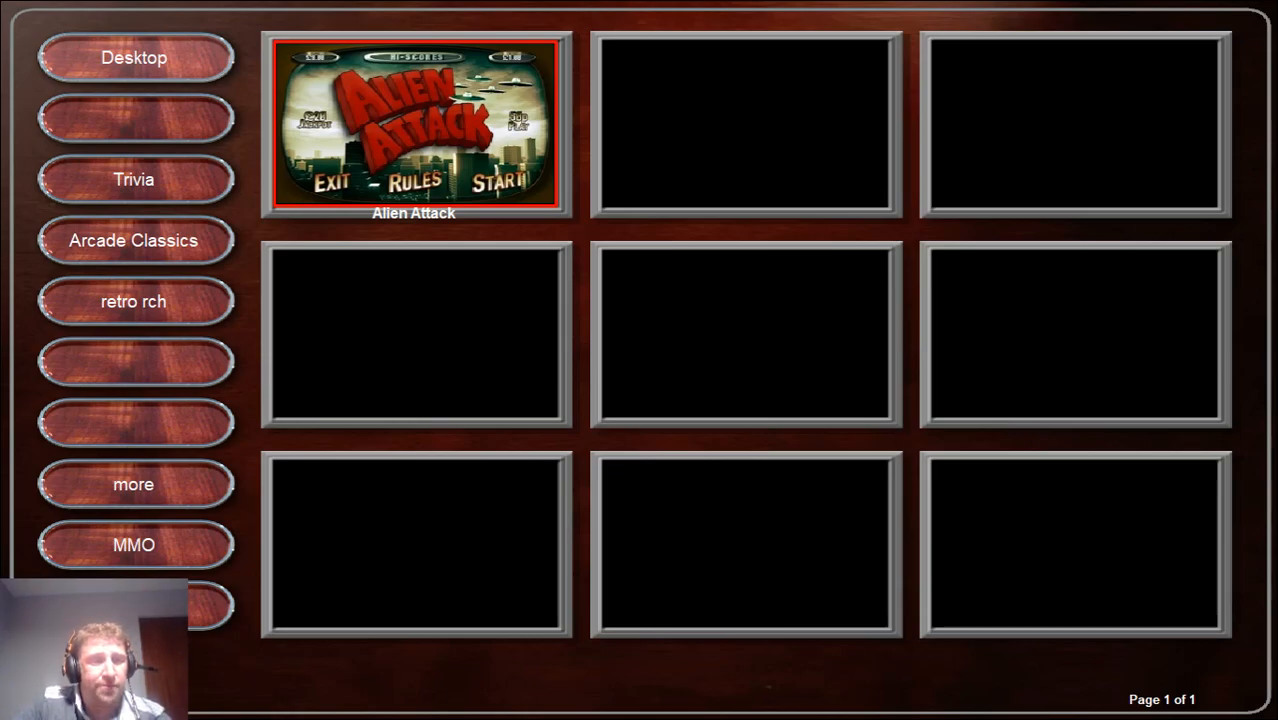
key("Escape")
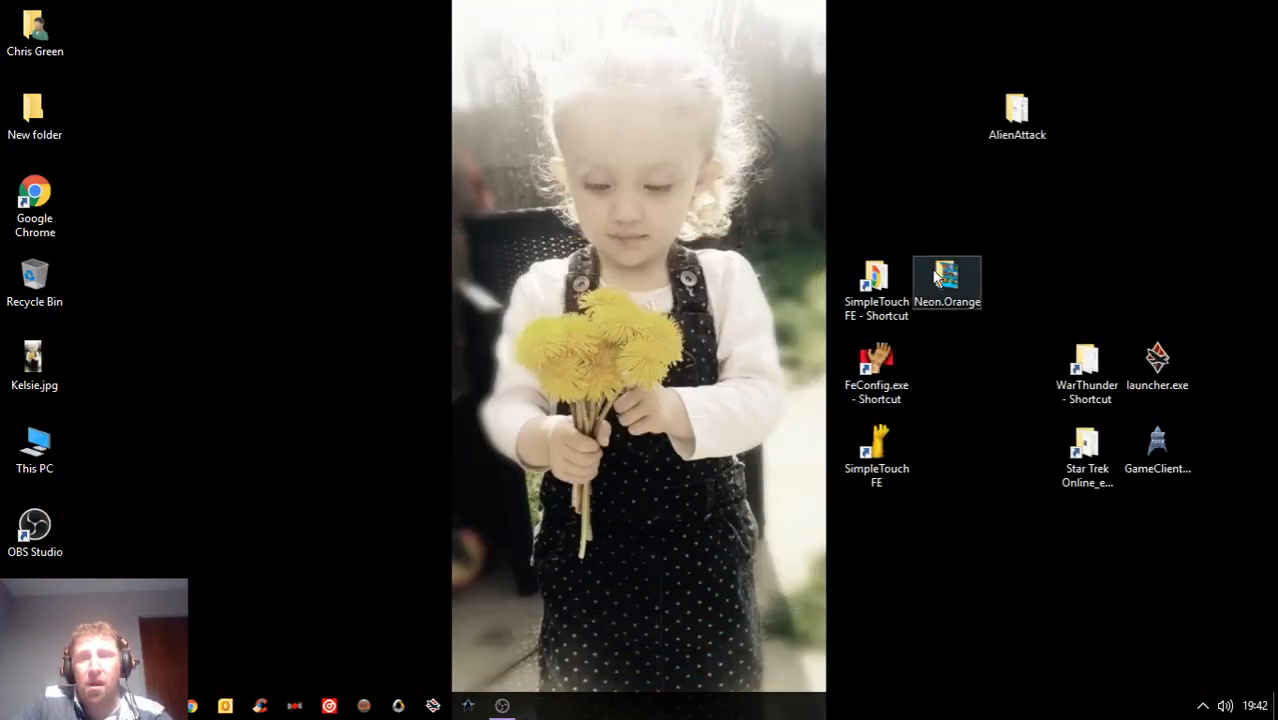
- Move the AlienAttack folder directly above the WarThunder shortcut and run FeConfig.exe as administrator
left_click_drag(1012, 132, 1094, 310)
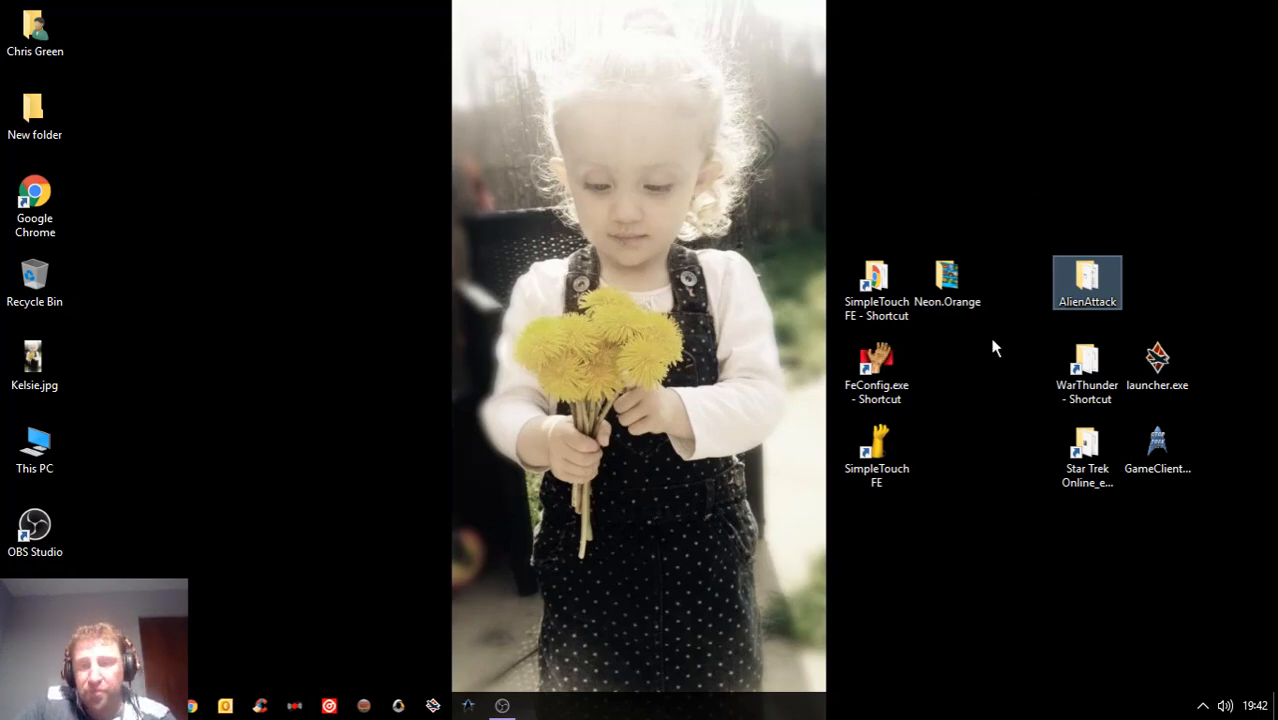
right_click(879, 375)
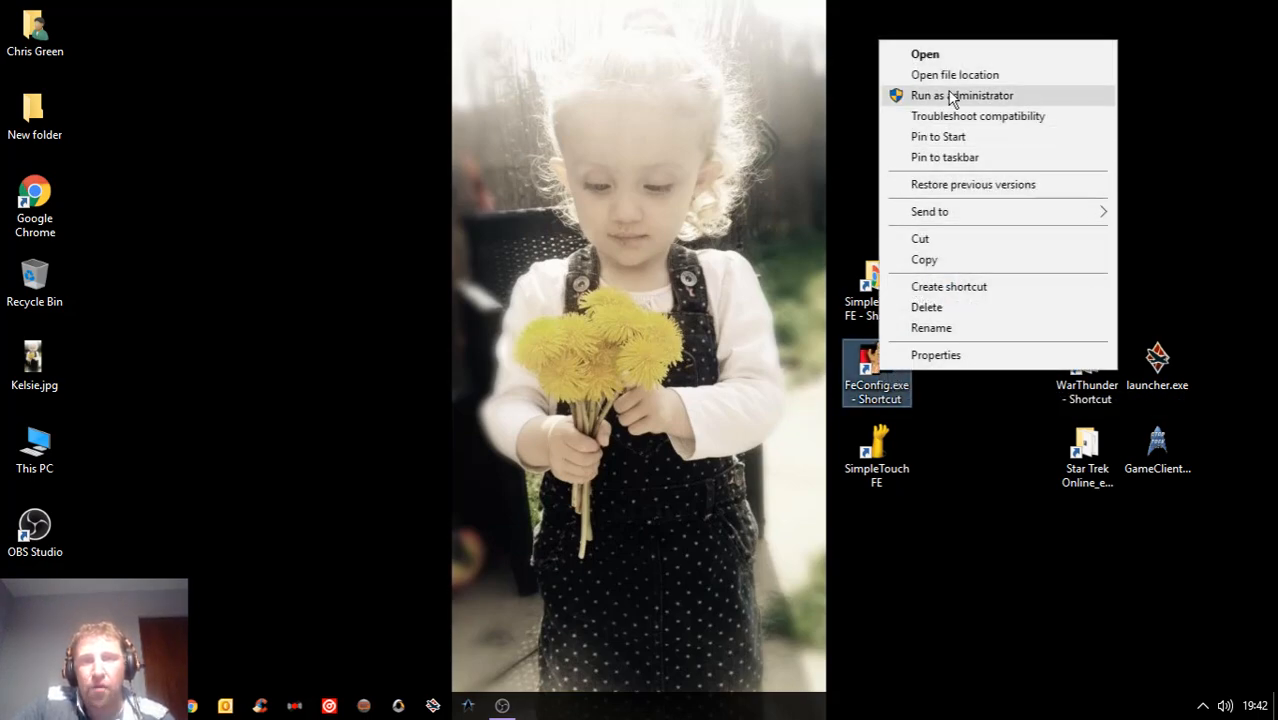
left_click(951, 96)
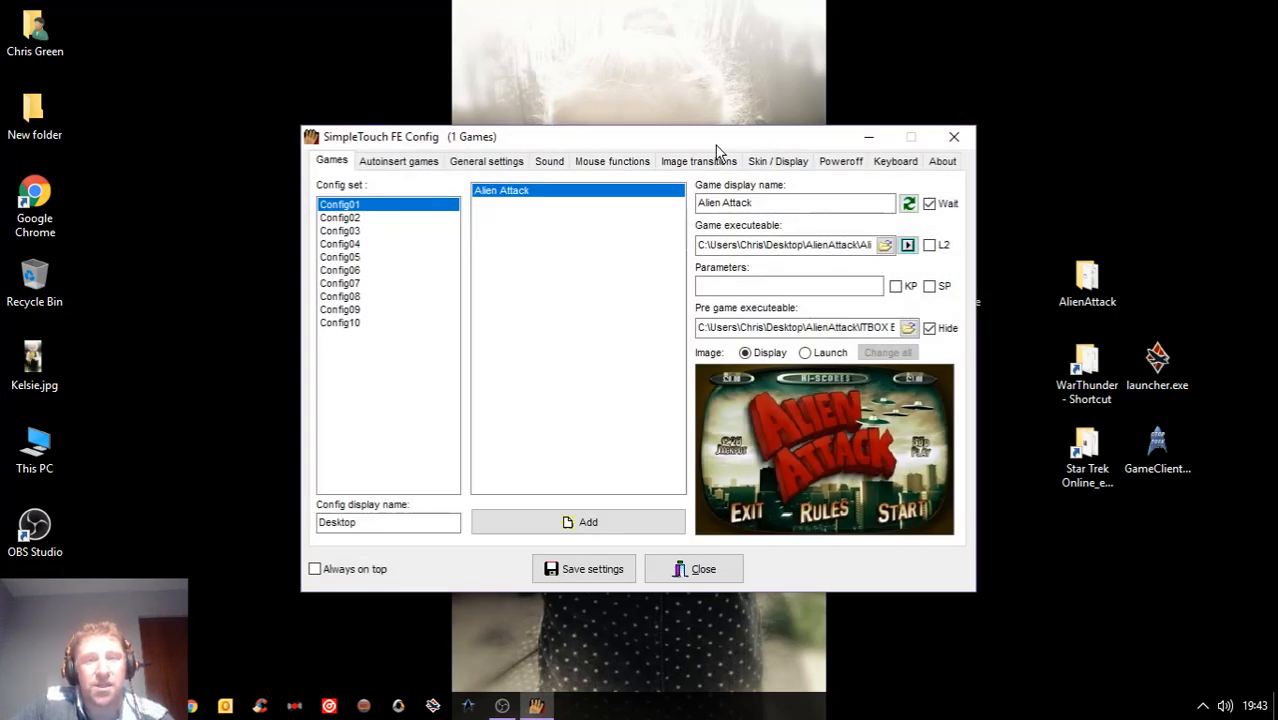
- Delete the Alien Attack game from Config01, keeping the config display name Desktop
left_click_drag(715, 137, 616, 120)
right_click(494, 178)
left_click(531, 193)
left_click(268, 505)
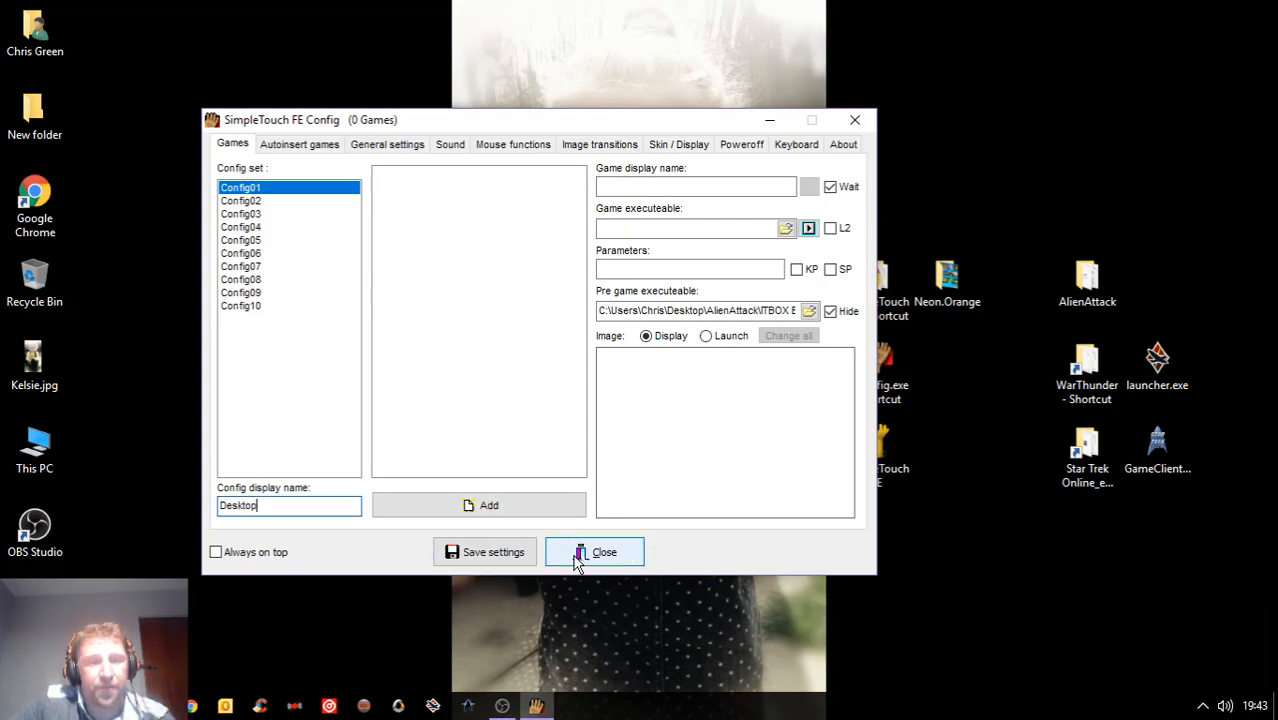
- Launch SimpleTouch FE and bring the configuration window back in front of it, clear of the category buttons
left_click(770, 120)
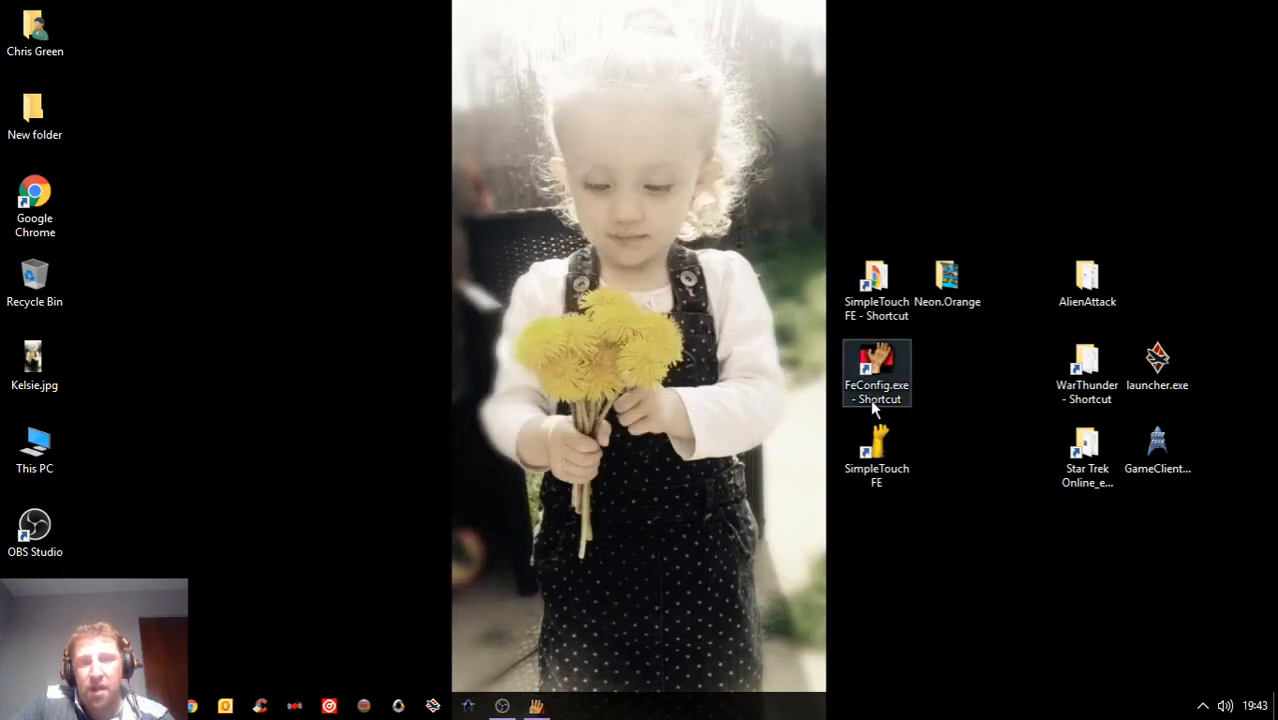
double_click(875, 448)
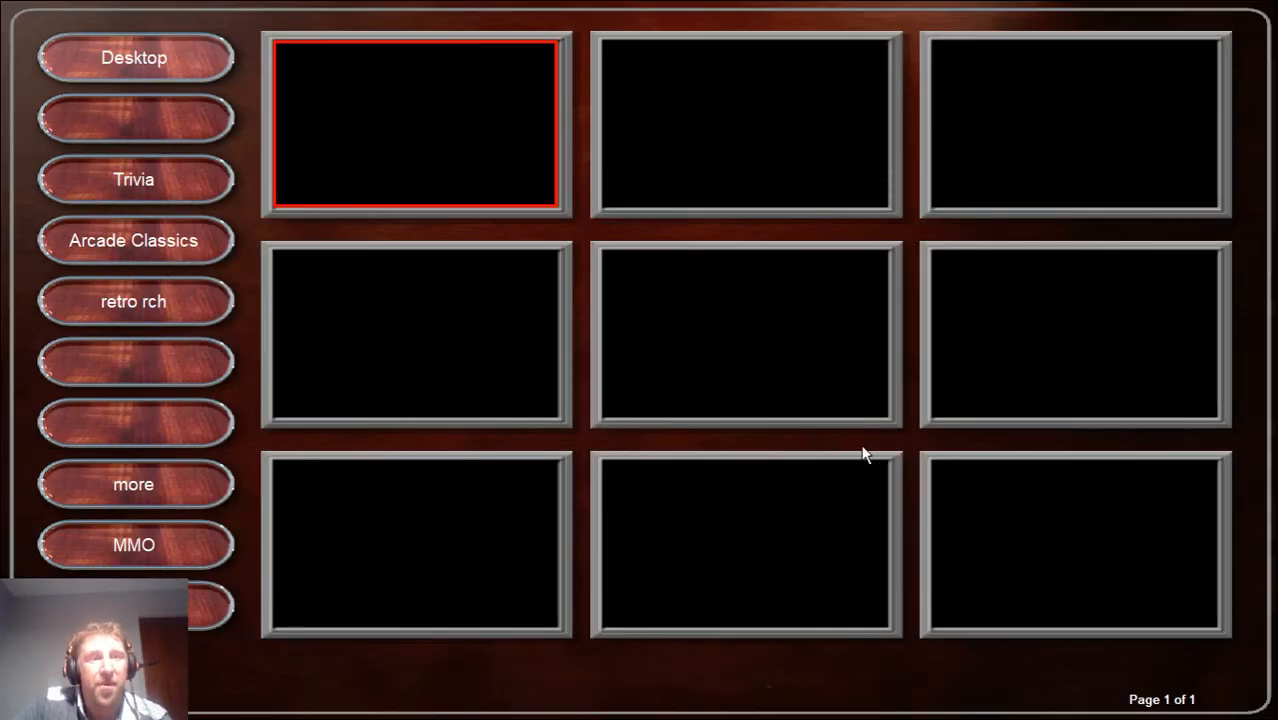
key("alt+Tab")
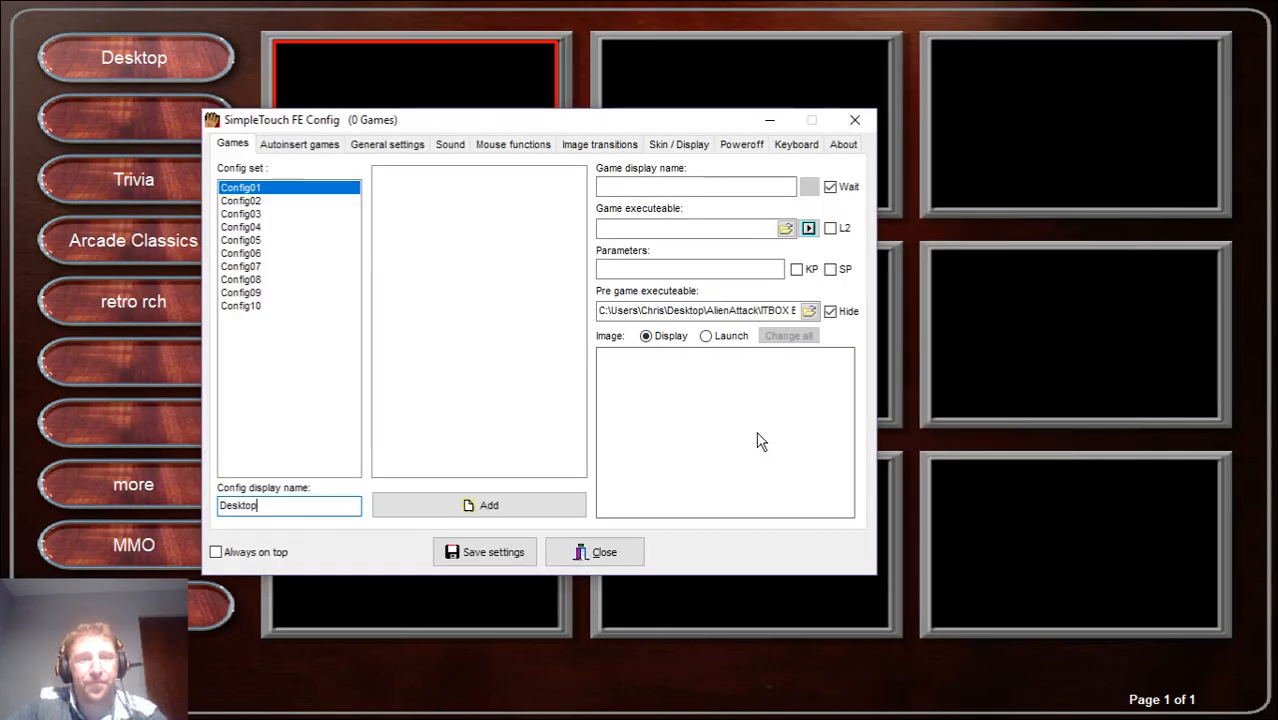
left_click_drag(578, 120, 825, 196)
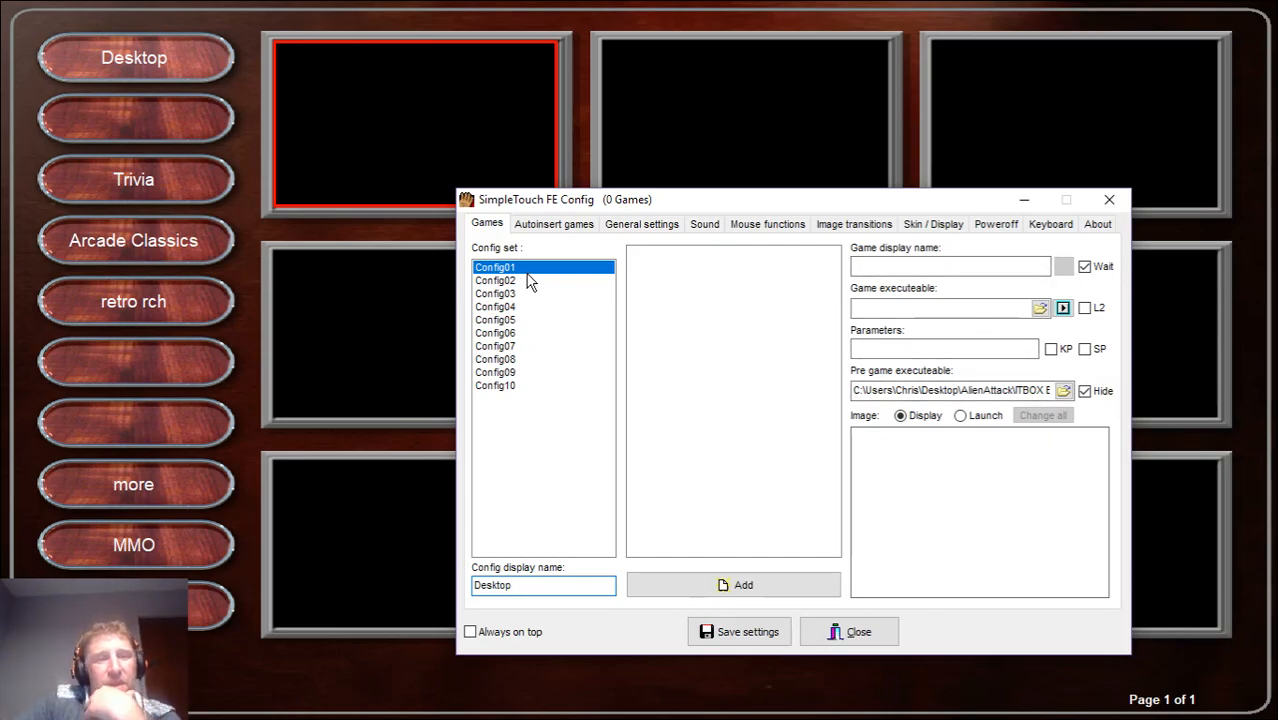
- Compare Config01 with the matching Desktop category in the front end, and return to the configuration window
left_click(510, 268)
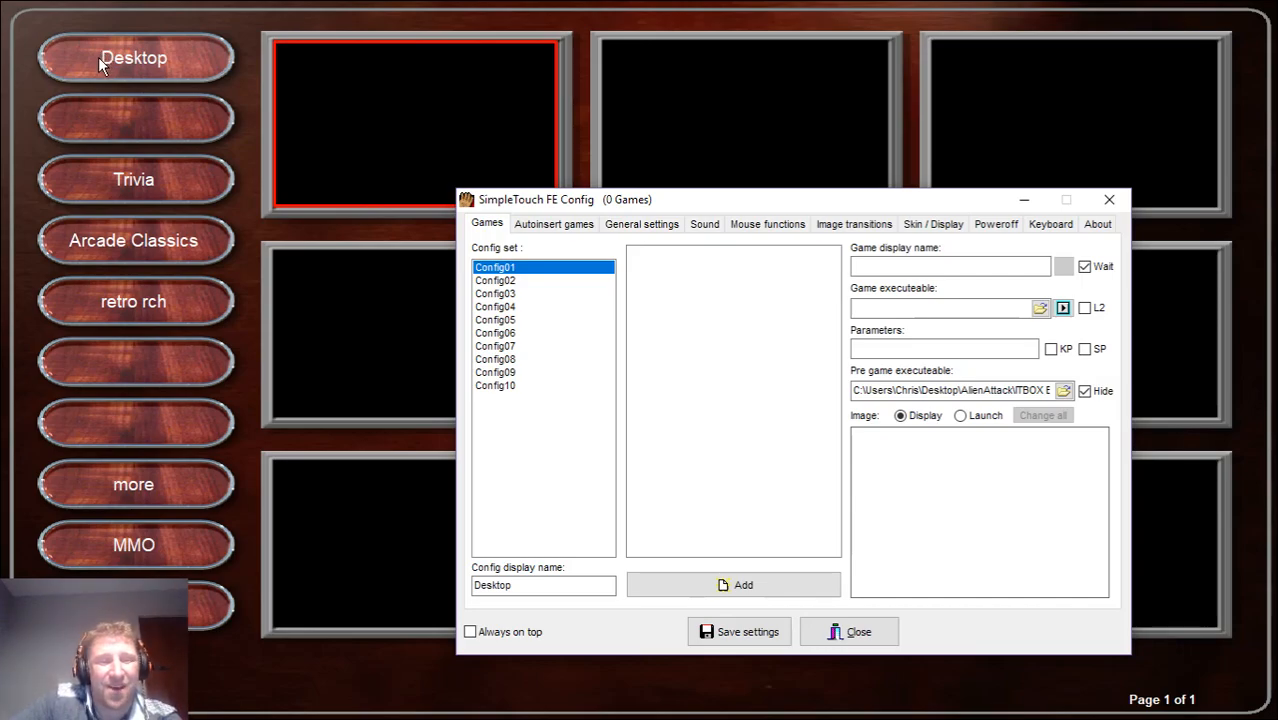
left_click(173, 59)
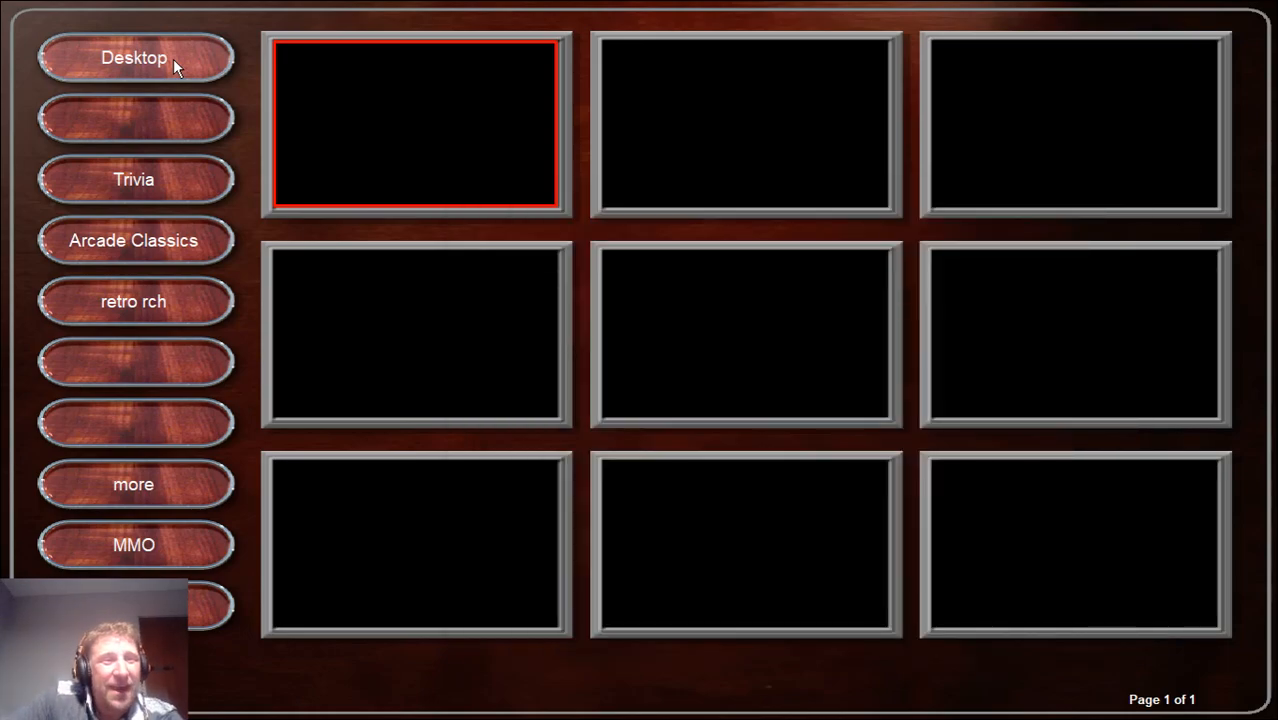
key("alt+Tab")
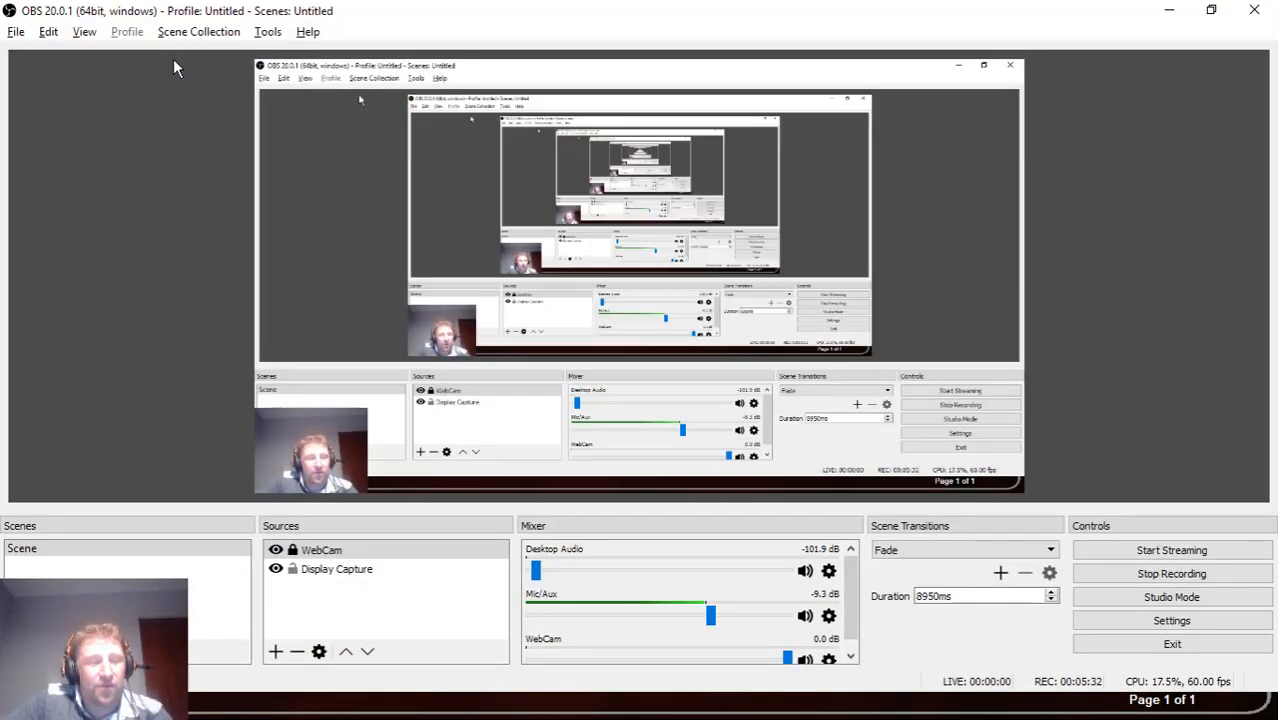
key("alt+Tab")
key("alt+Tab")
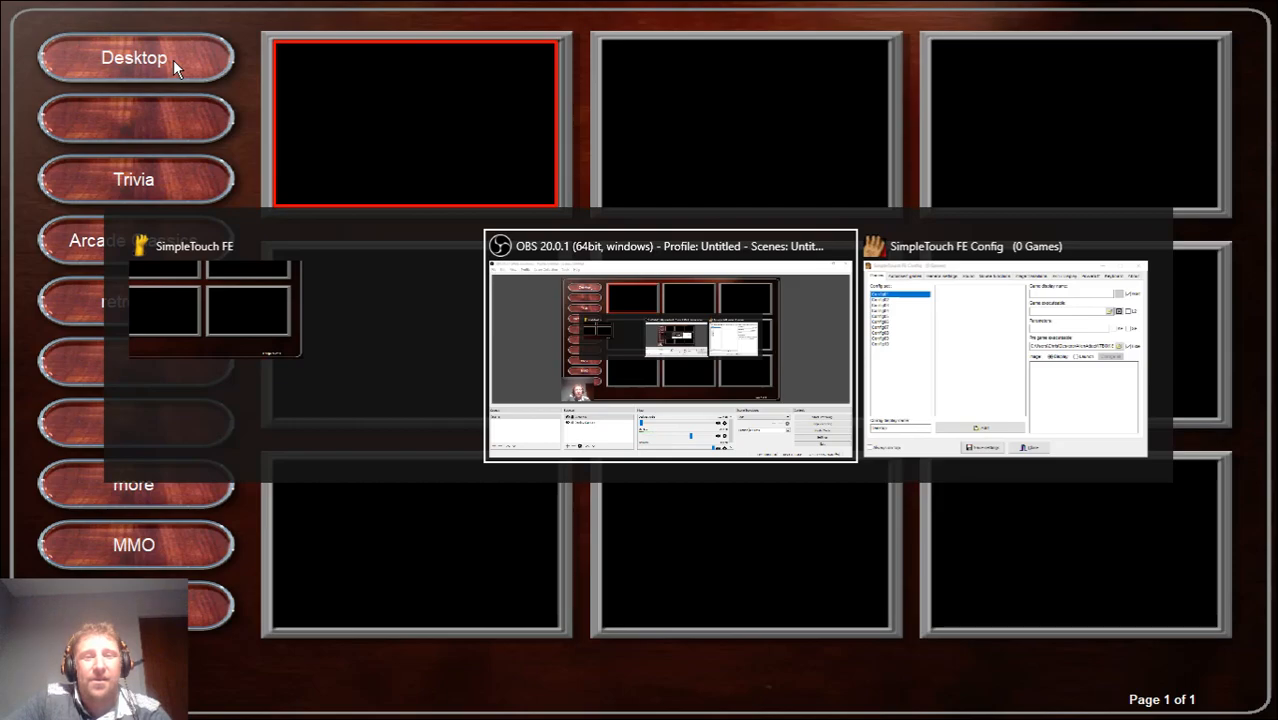
key("alt+Tab")
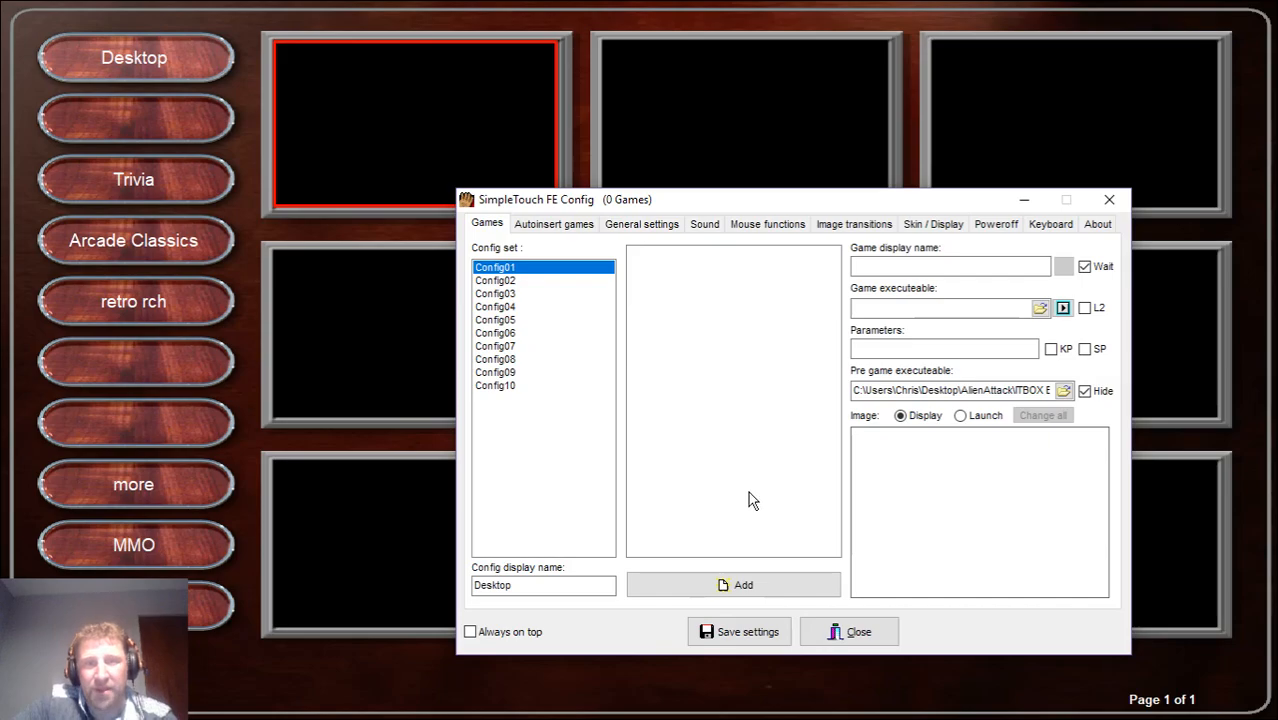
- Examine the game auto-insert, general, sound, mouse function and image transition settings, including the background music folder option
left_click(560, 226)
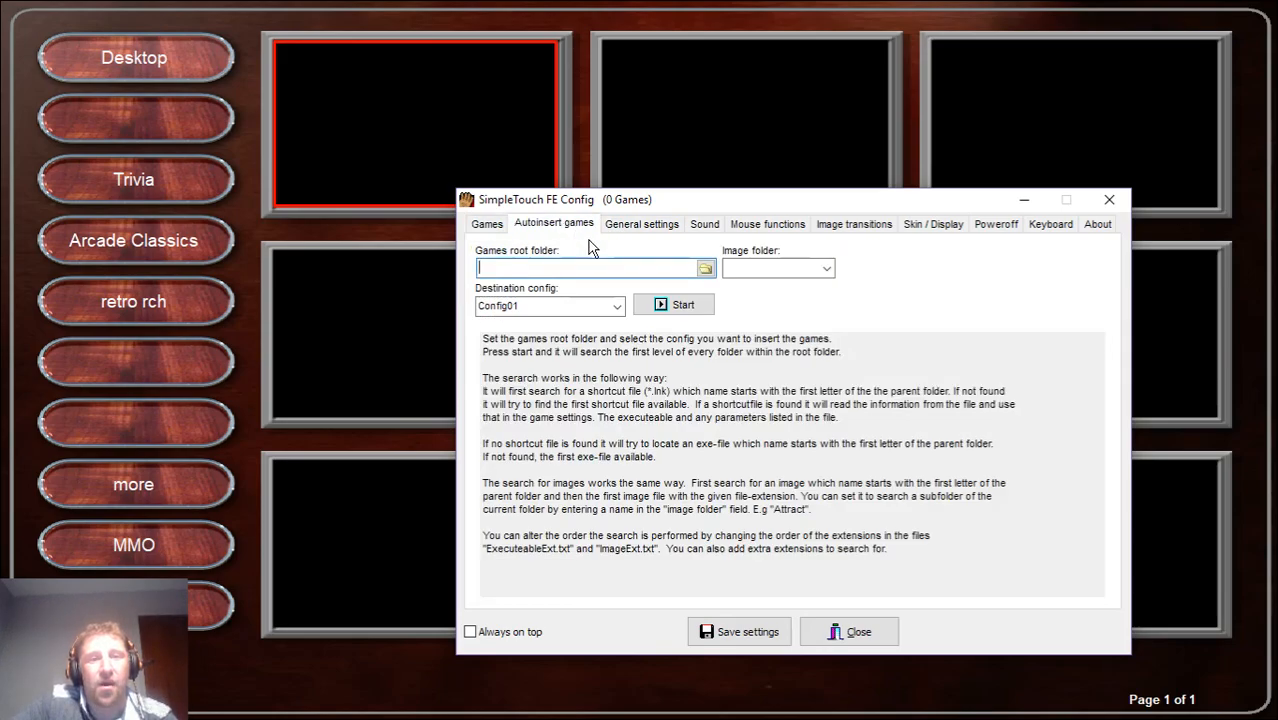
left_click(614, 264)
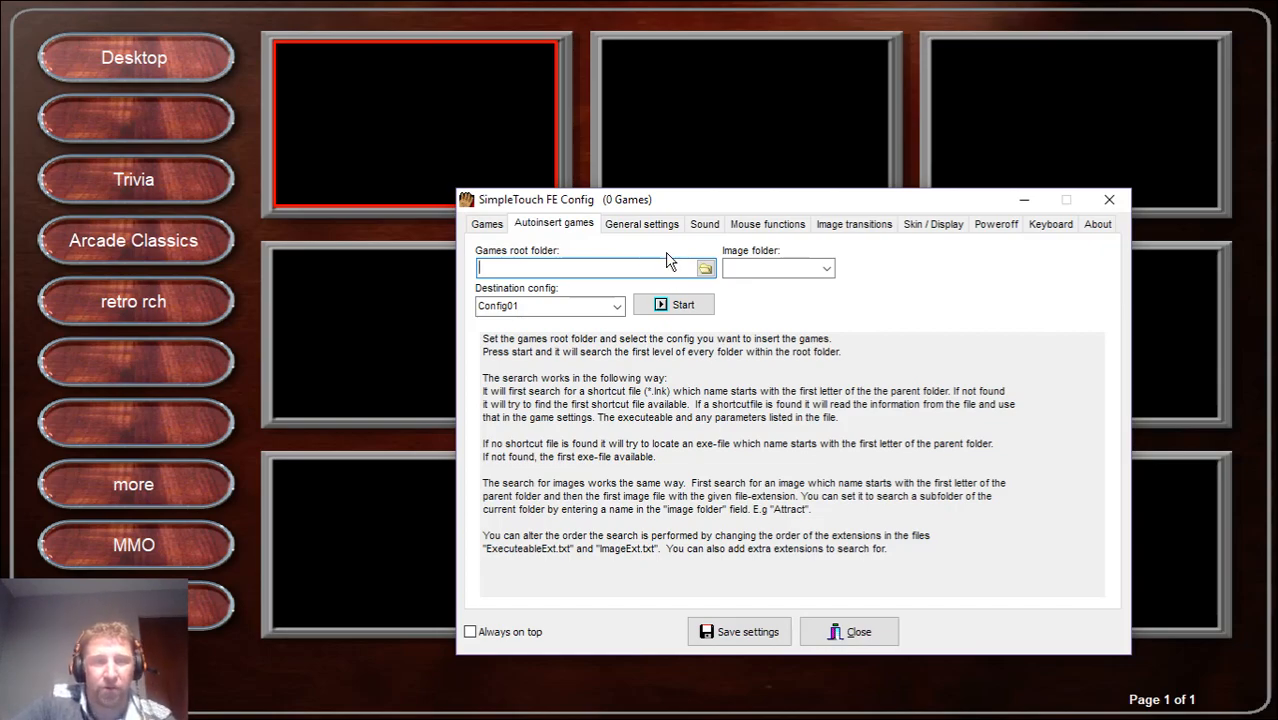
left_click(645, 224)
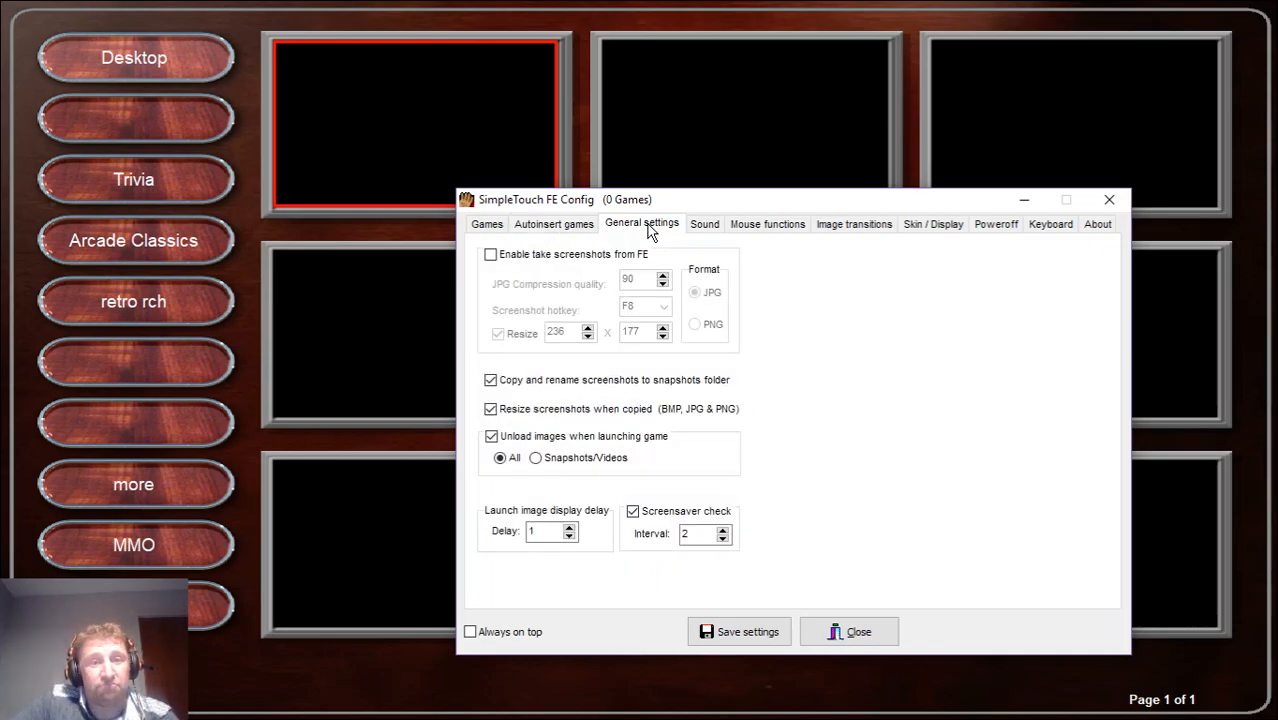
left_click(705, 226)
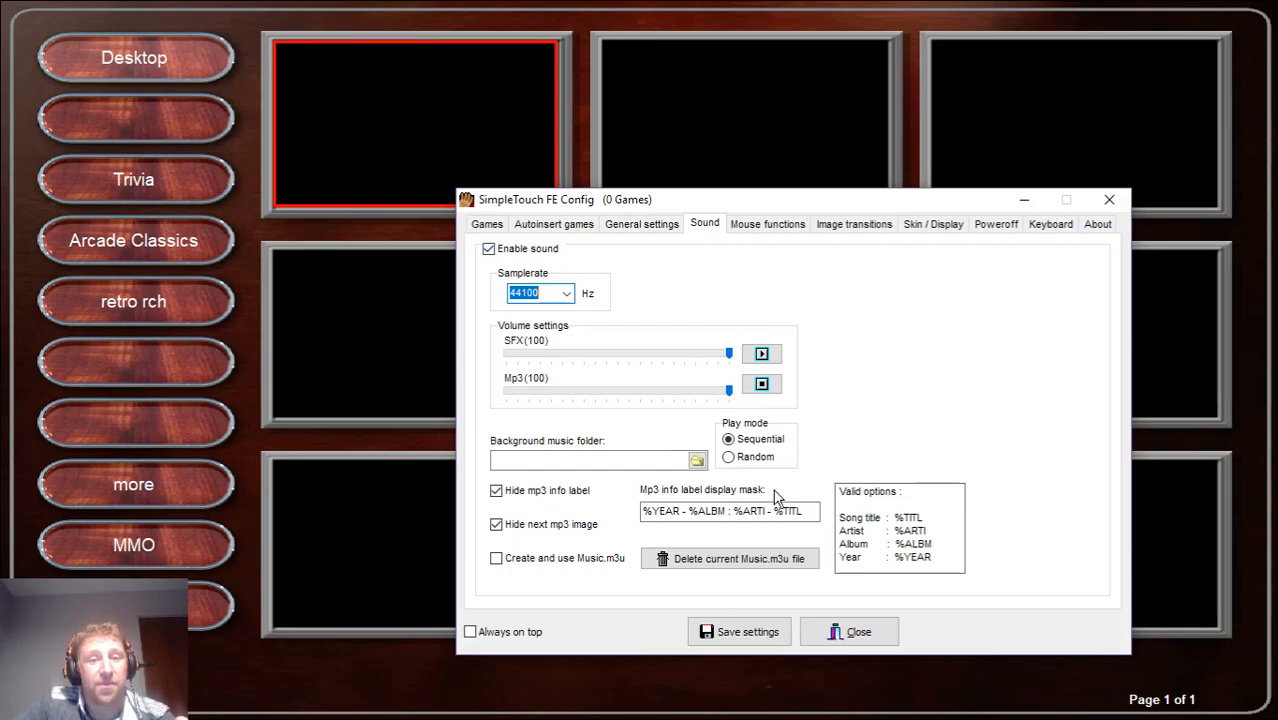
left_click(697, 466)
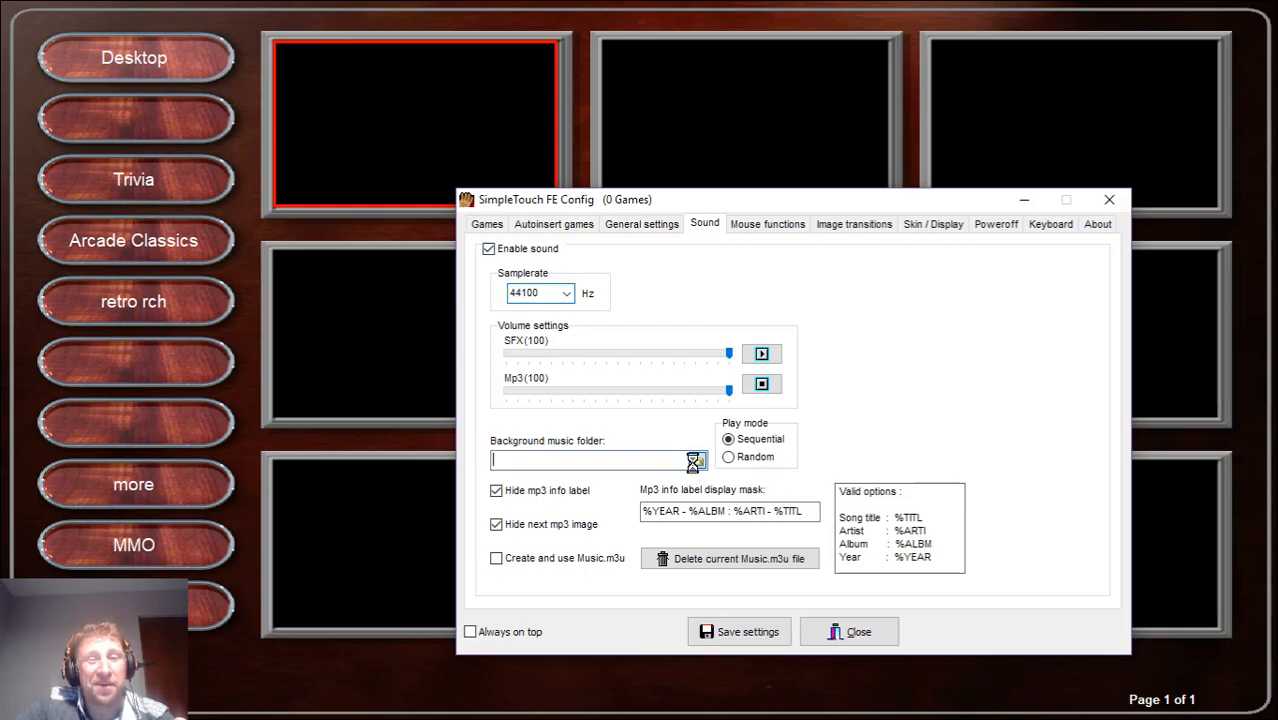
left_click(749, 496)
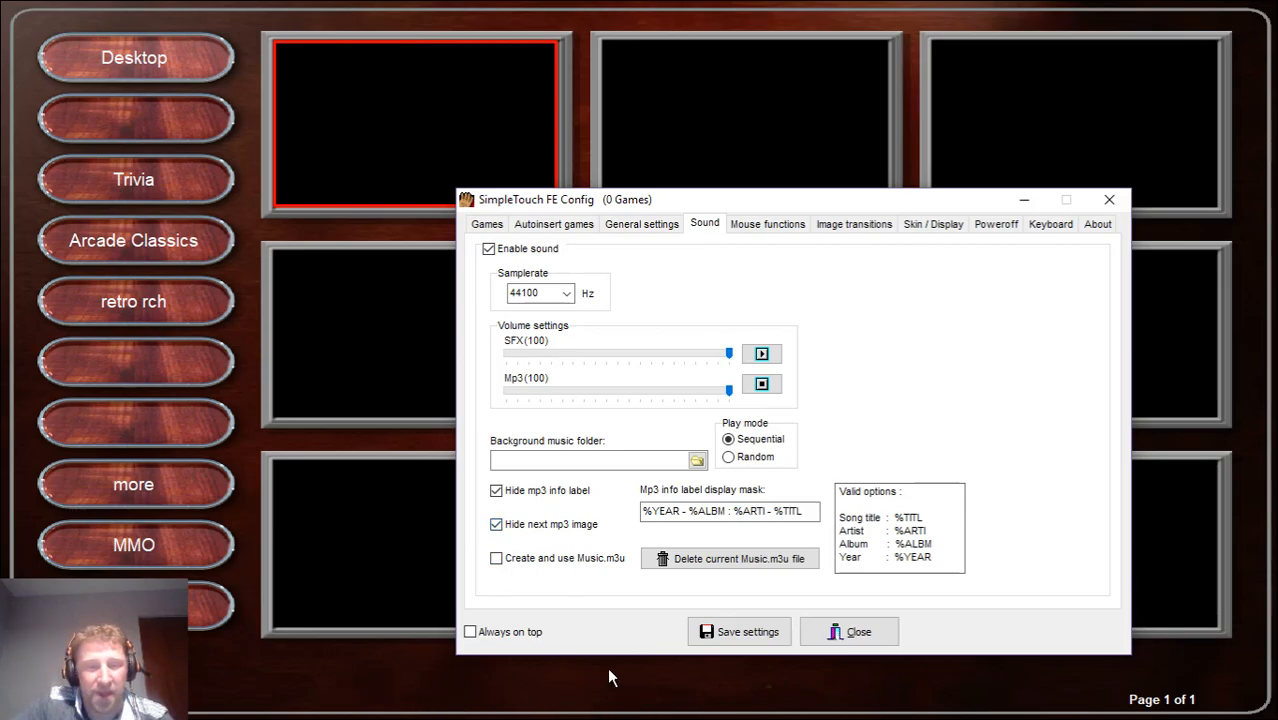
left_click(766, 226)
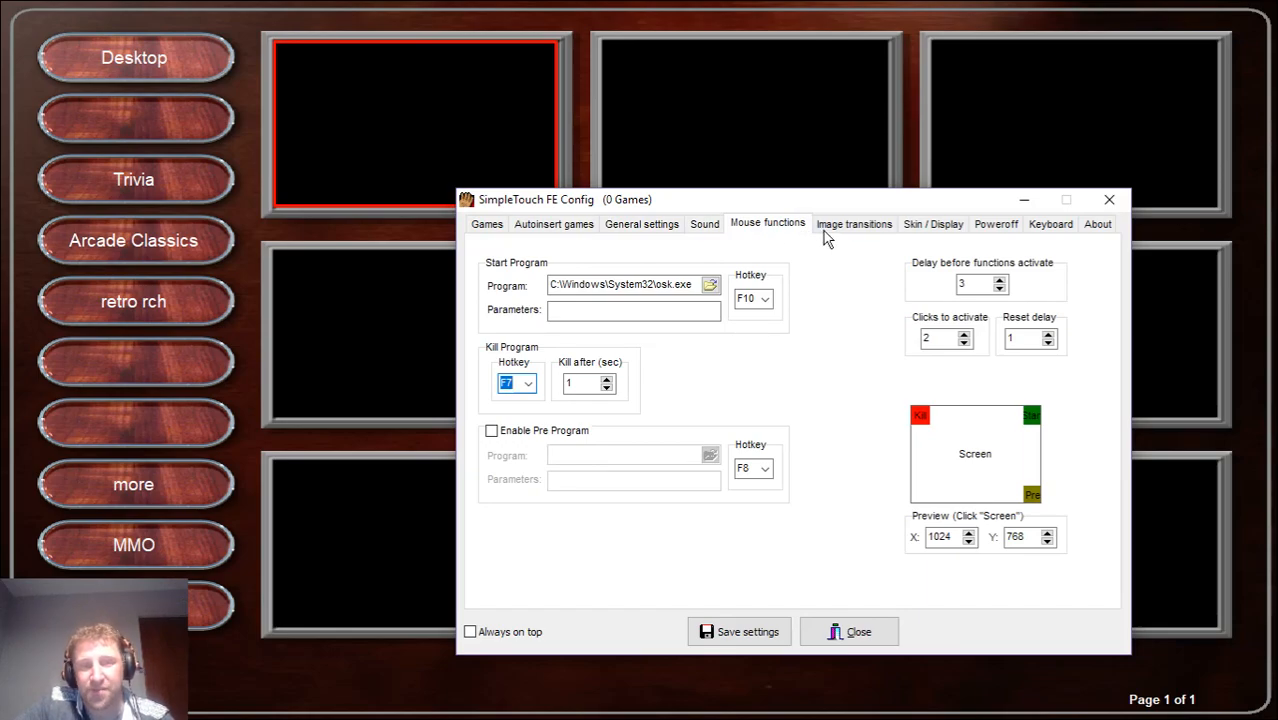
left_click(865, 226)
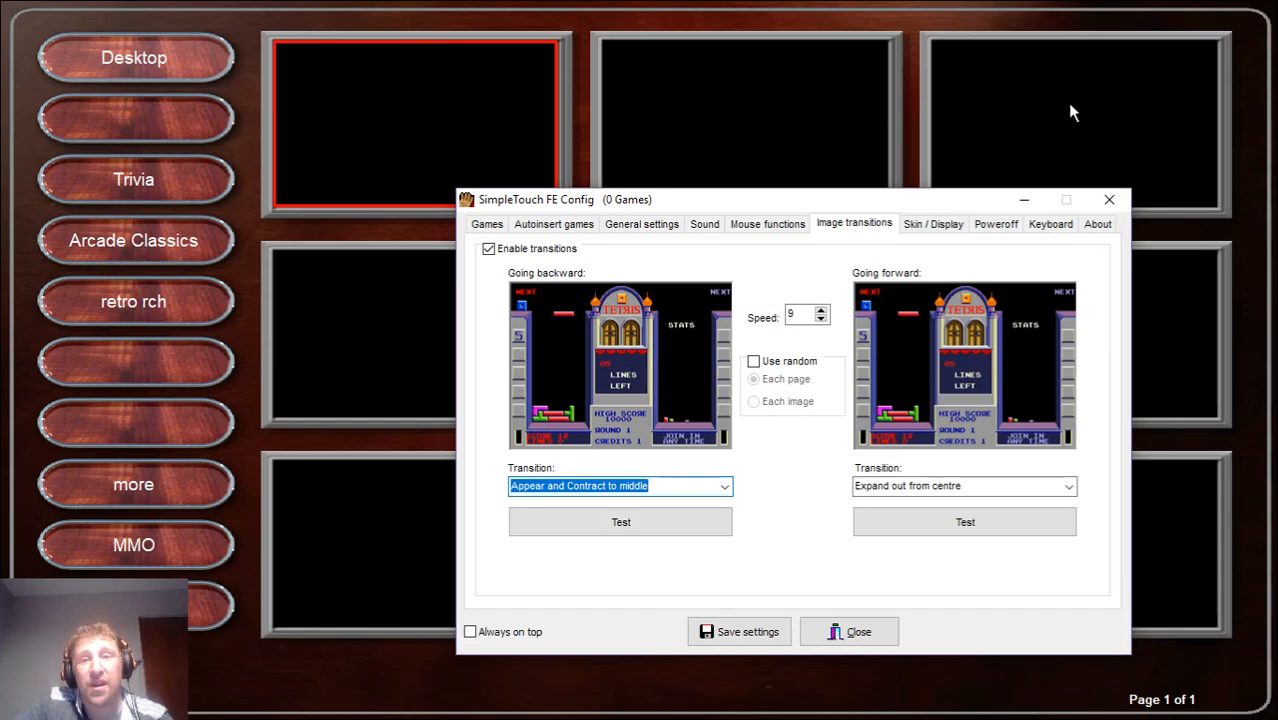
- Preview the Default skin in the display settings and switch back to the Cherry skin
left_click(934, 225)
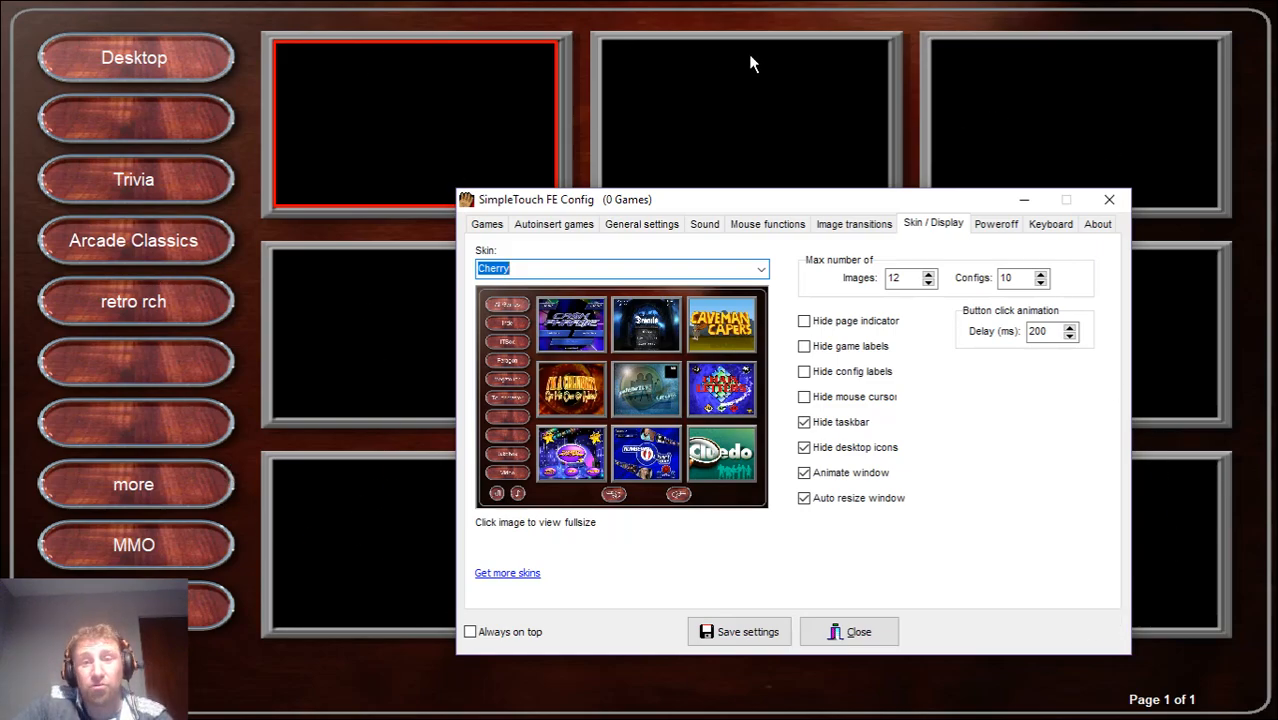
left_click(761, 268)
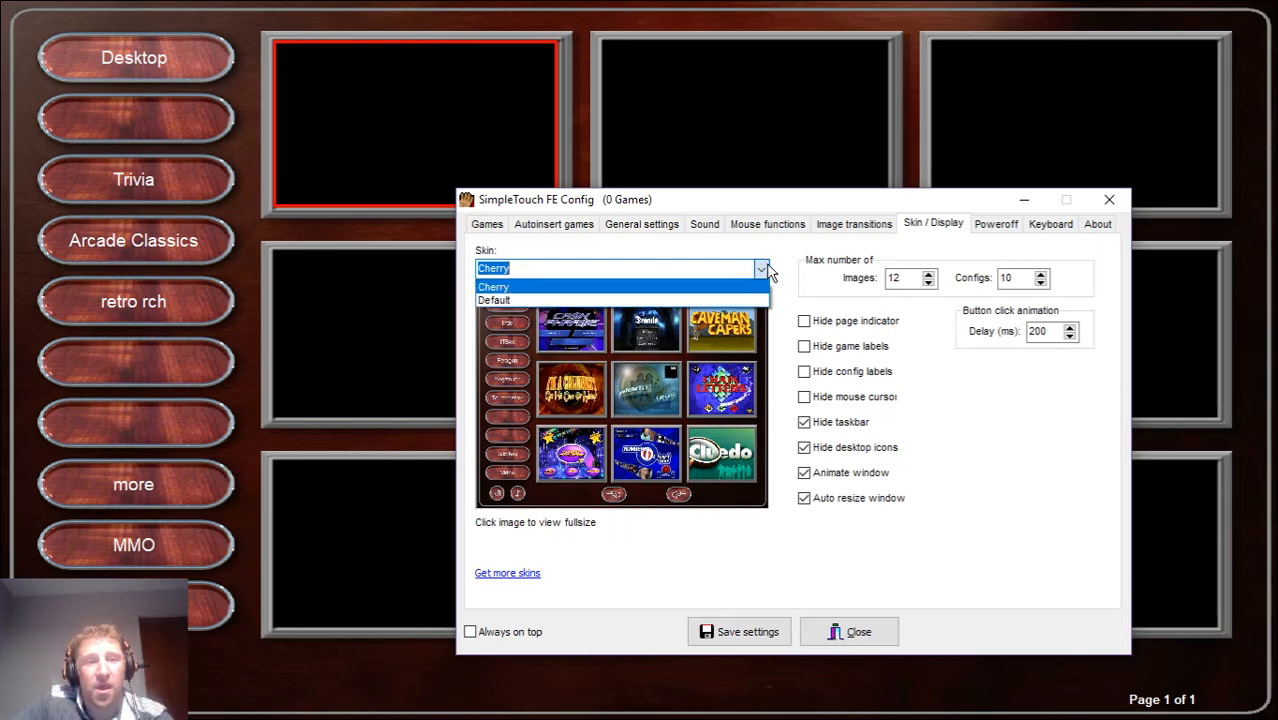
left_click(617, 291)
left_click(762, 270)
left_click(673, 280)
left_click(761, 270)
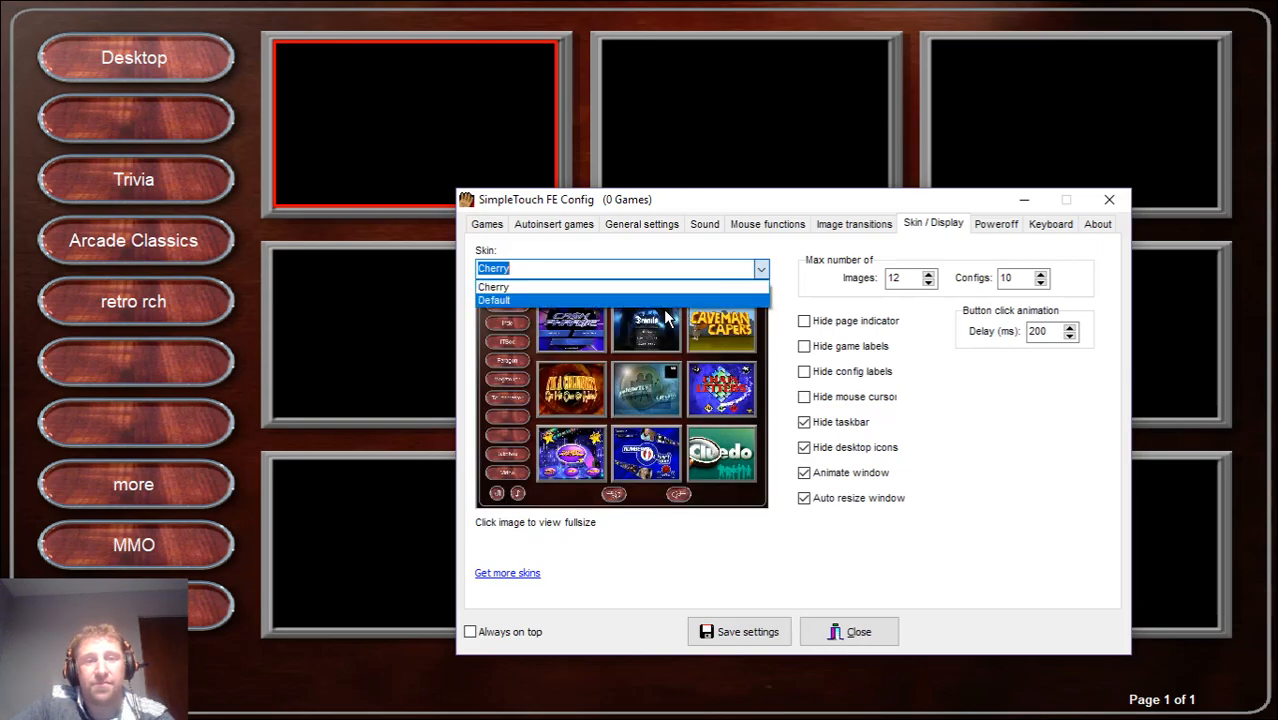
left_click(664, 303)
left_click(761, 269)
left_click(745, 287)
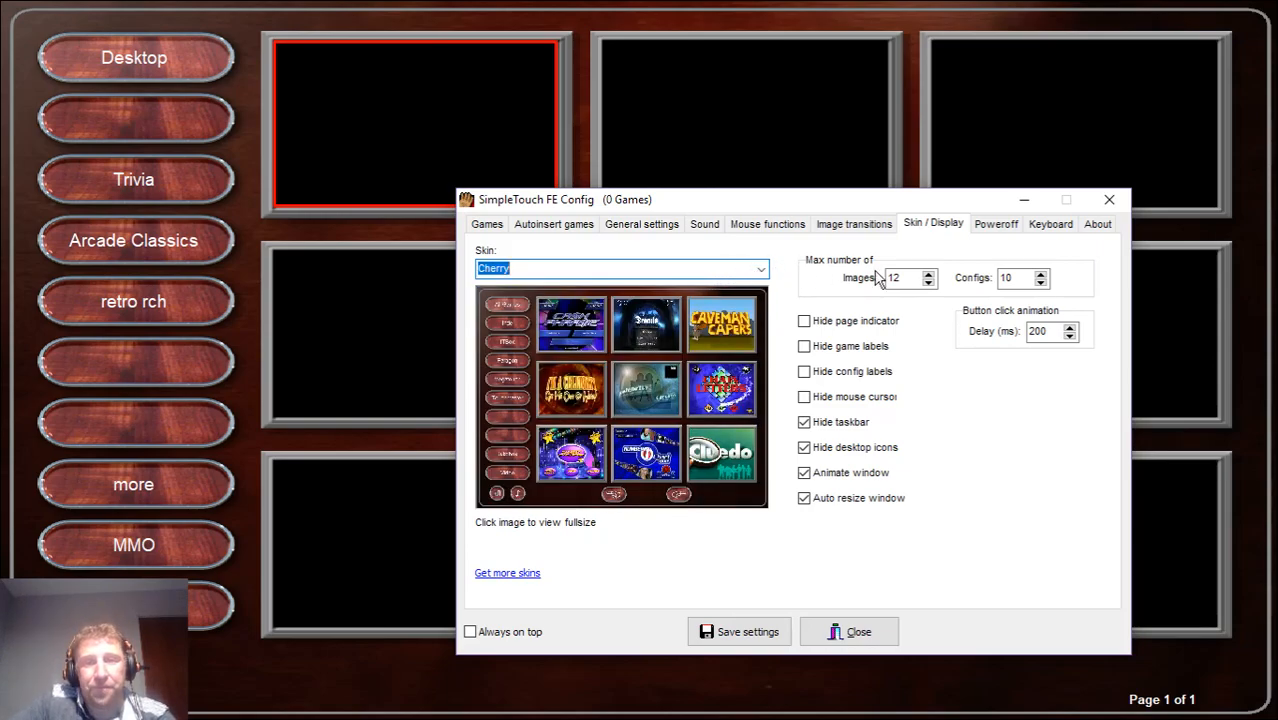
- Check the maximum images and configs settings against the Default and Cherry skin layouts, leaving Cherry selected
double_click(907, 279)
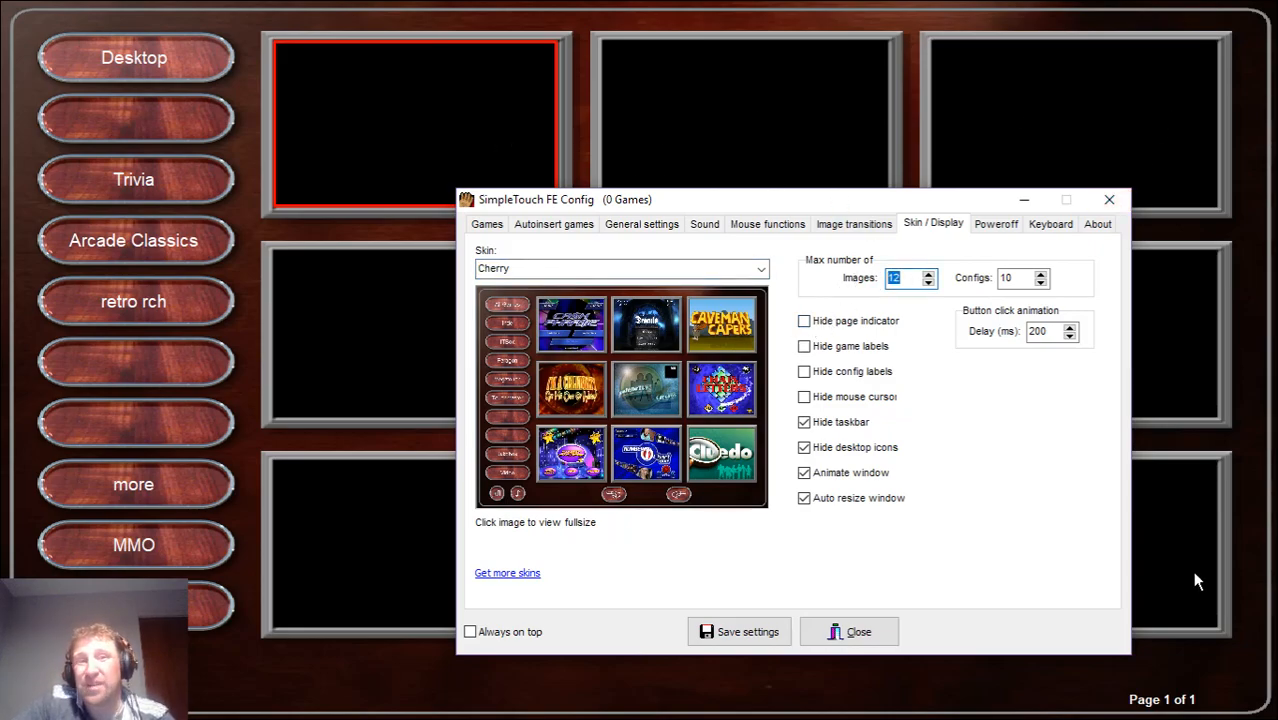
left_click(761, 268)
left_click(677, 297)
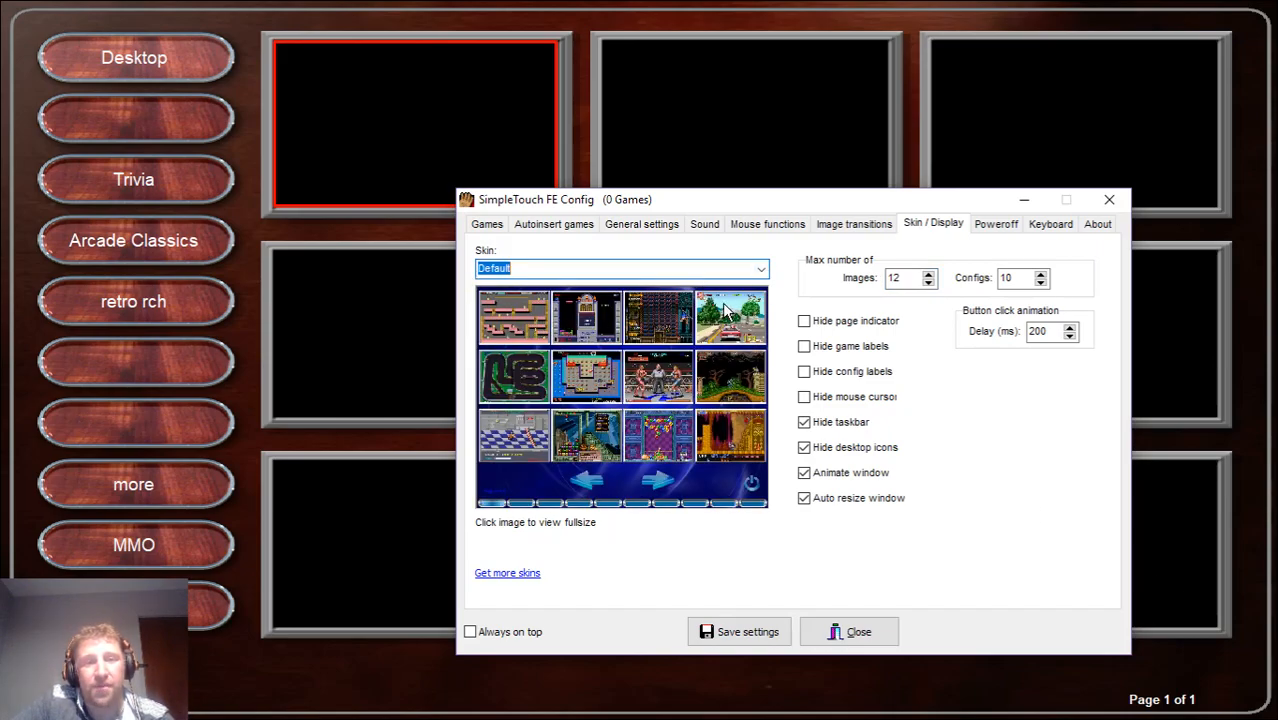
left_click(761, 268)
left_click(761, 268)
left_click(761, 270)
left_click(764, 284)
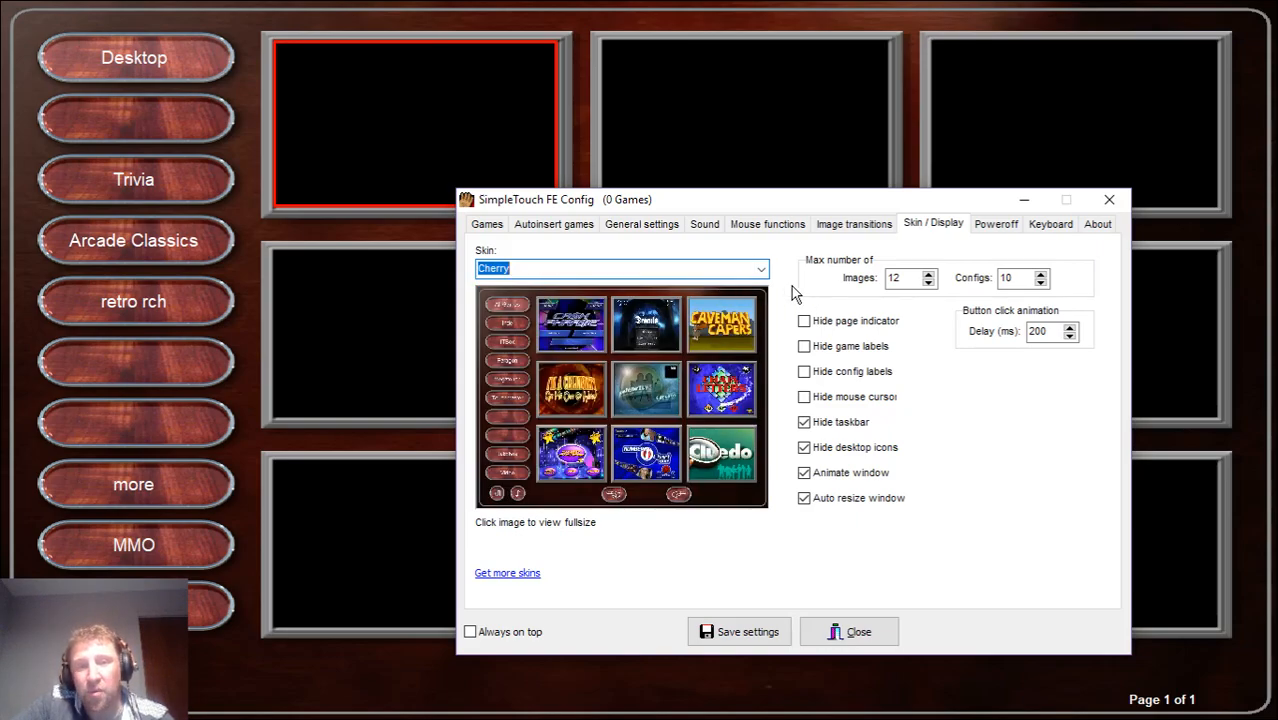
double_click(1010, 278)
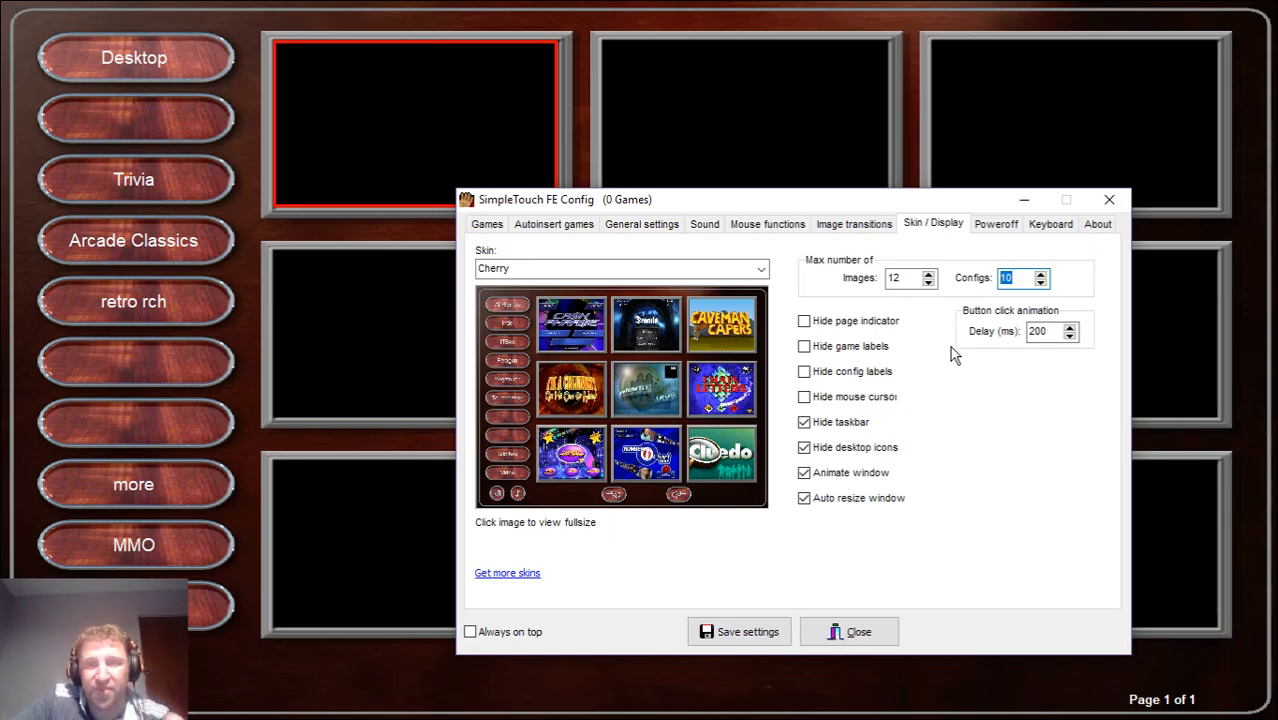
- Examine the power-off, keyboard and about settings, and return to the games list of Config01
left_click(996, 225)
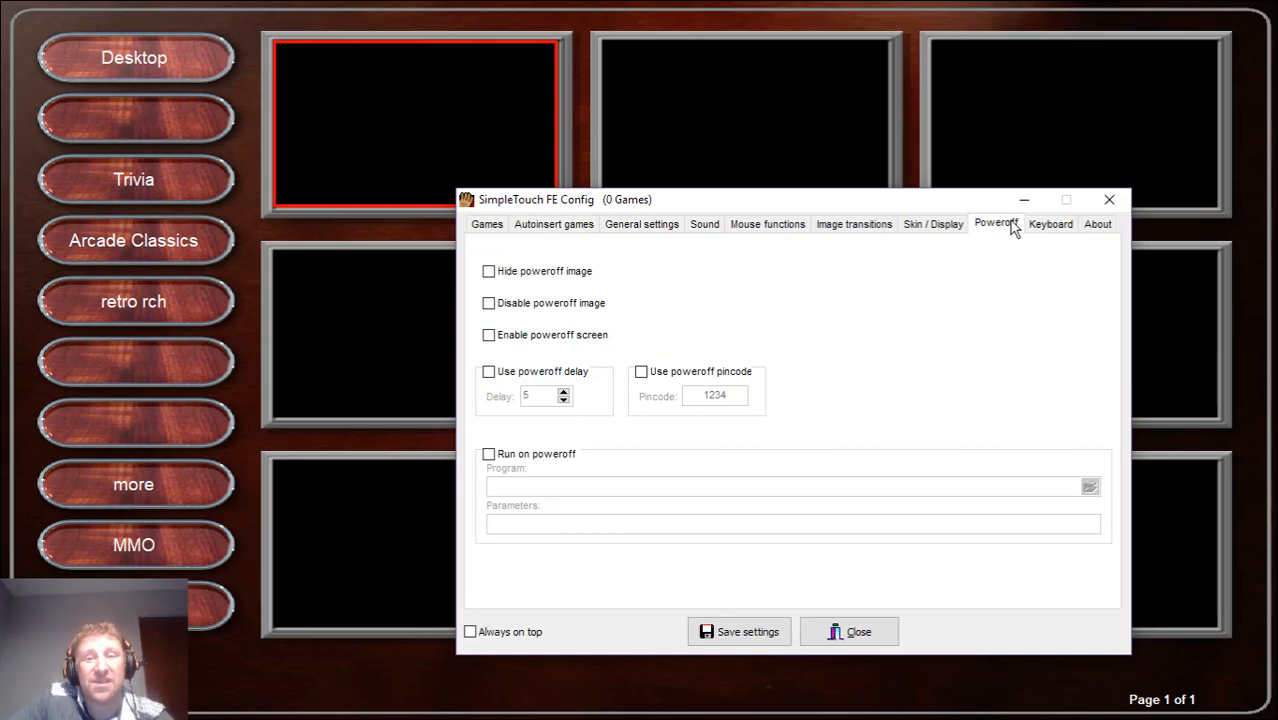
left_click(1050, 225)
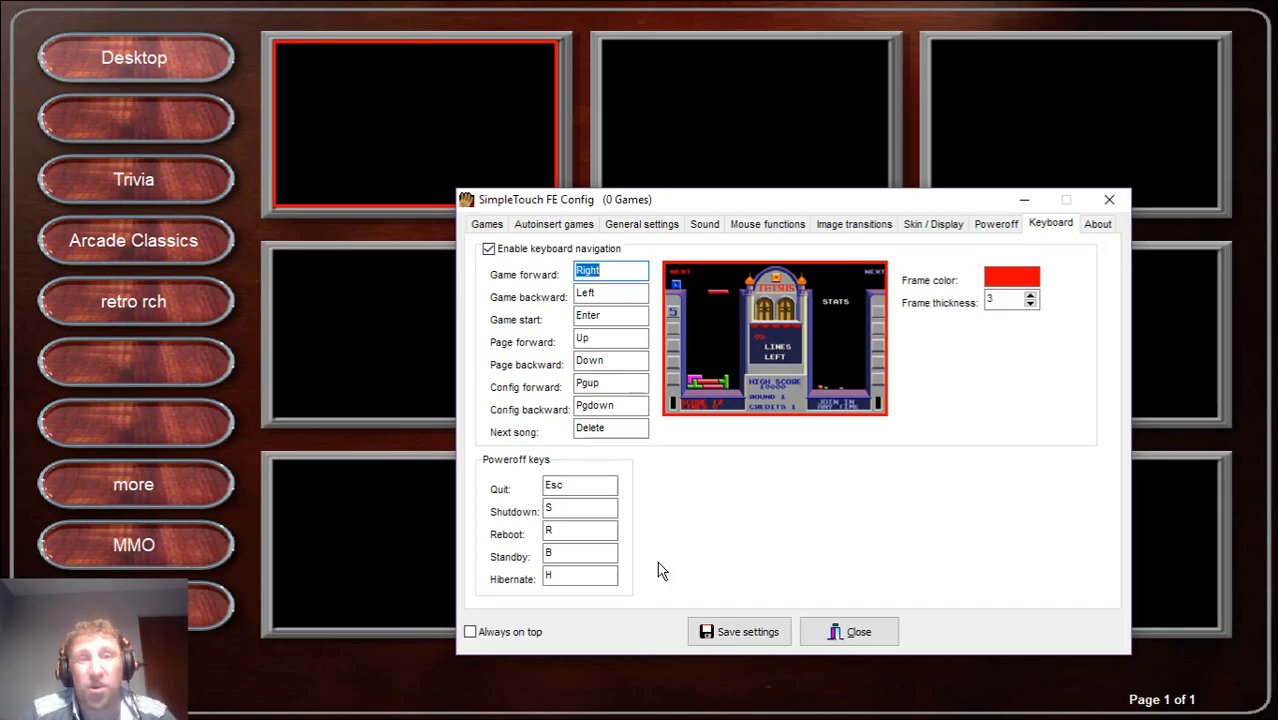
left_click(1098, 225)
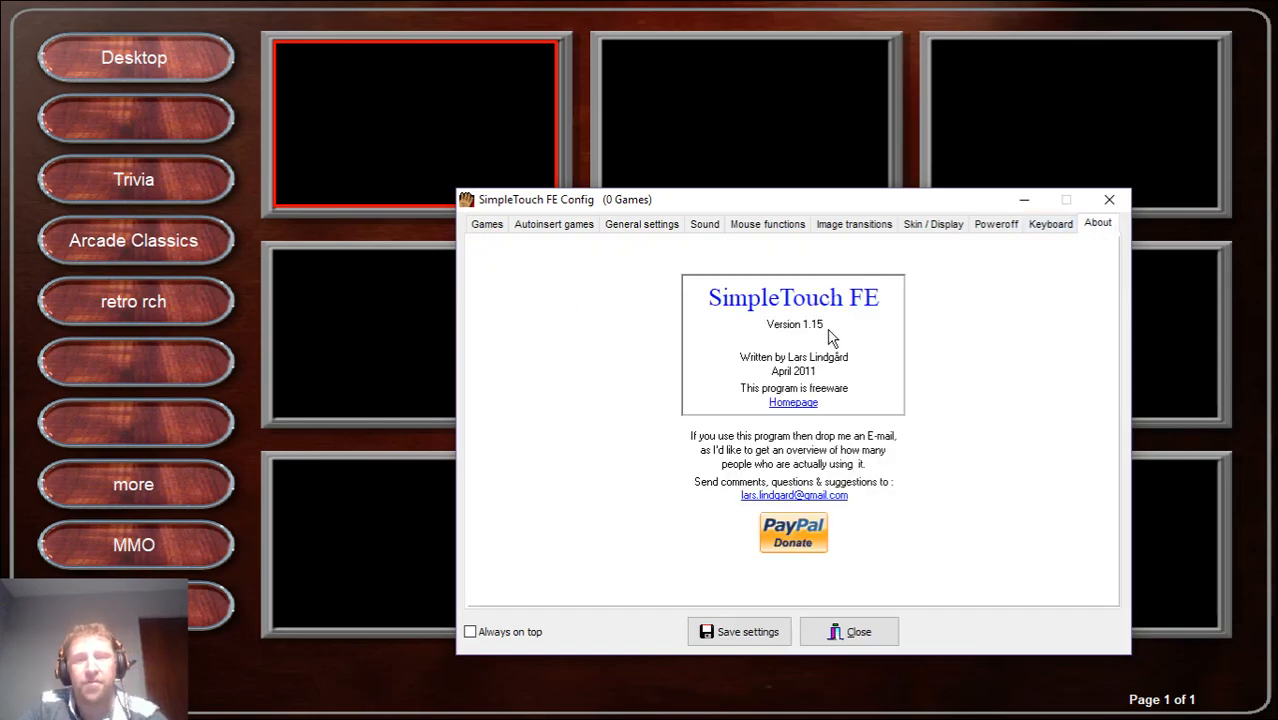
left_click(484, 226)
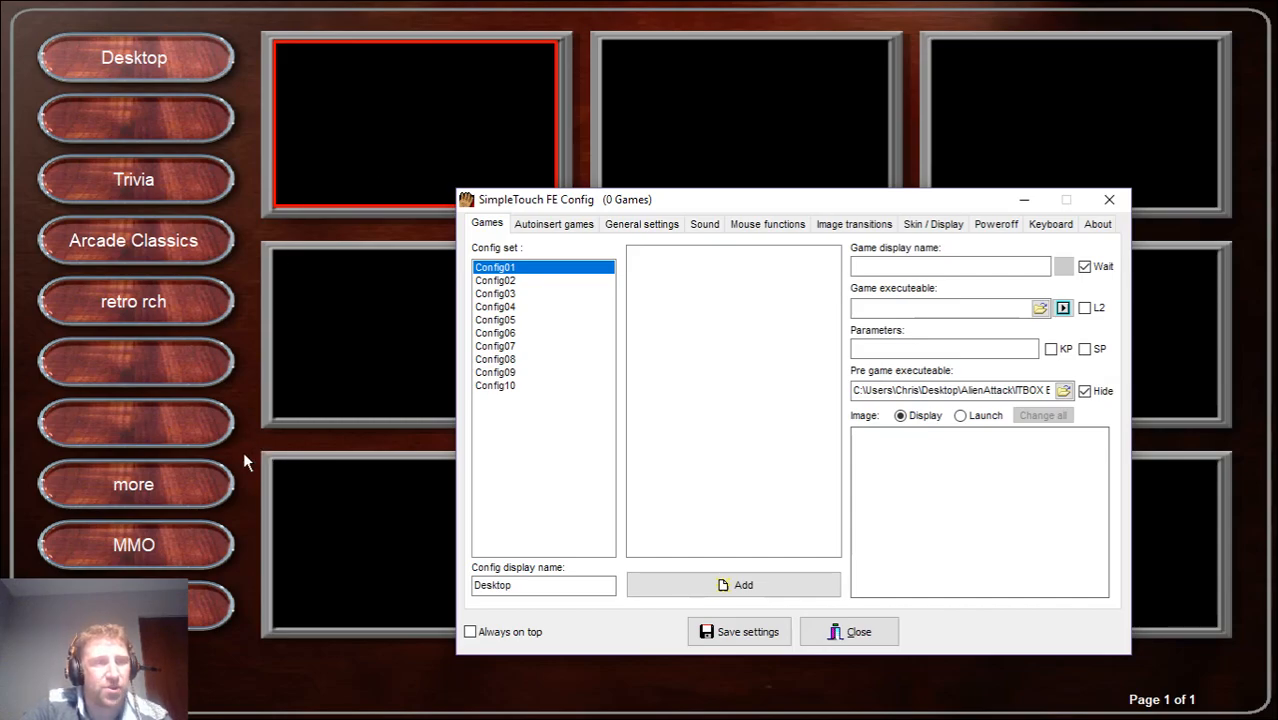
- Exit the front end, minimise the OBS window and move the configuration window aside to uncover the desktop folders
key("Escape")
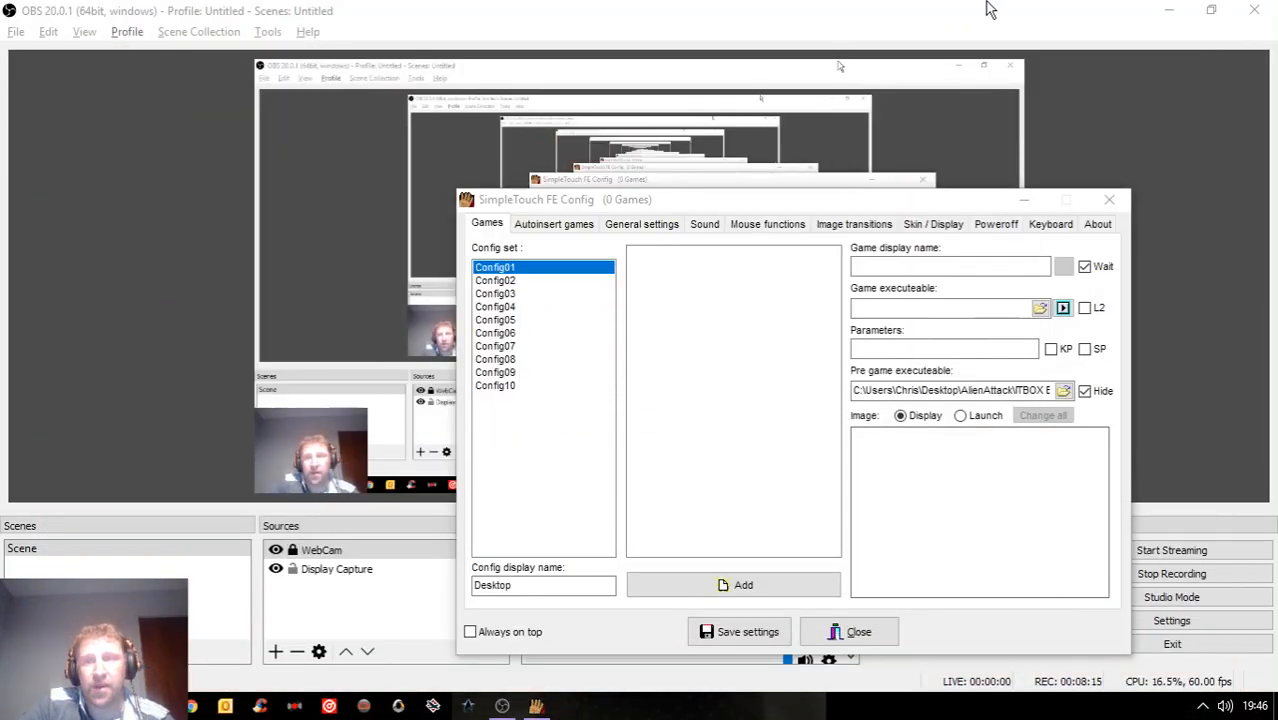
left_click(1168, 10)
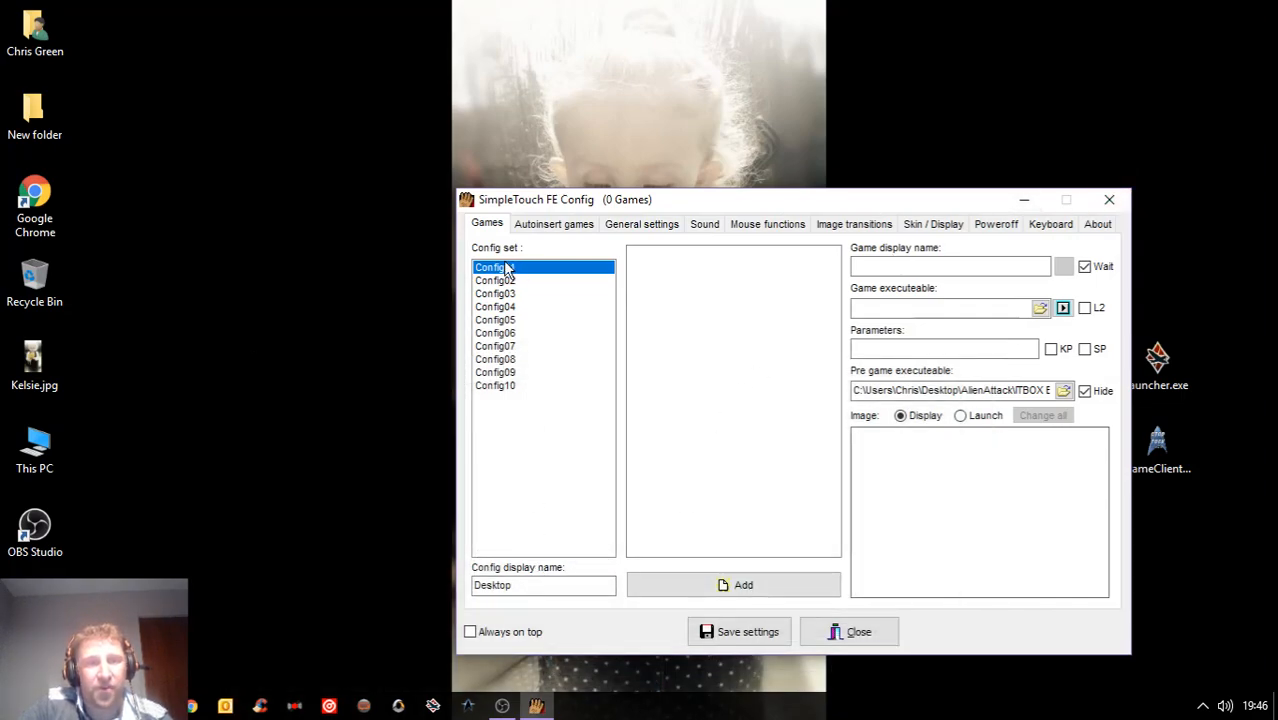
left_click_drag(512, 585, 321, 635)
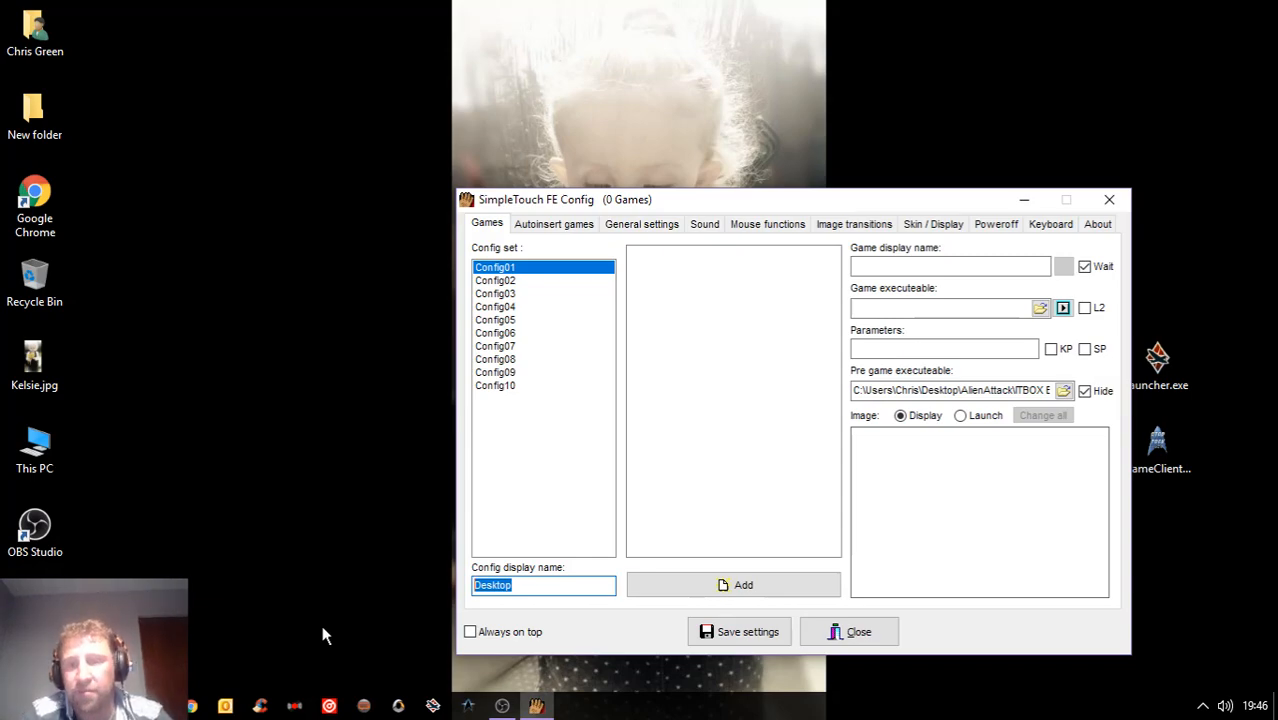
left_click_drag(826, 200, 575, 27)
- Open the AlienAttack folder from the desktop and place its window beside the configuration window's config list
left_click(1090, 281)
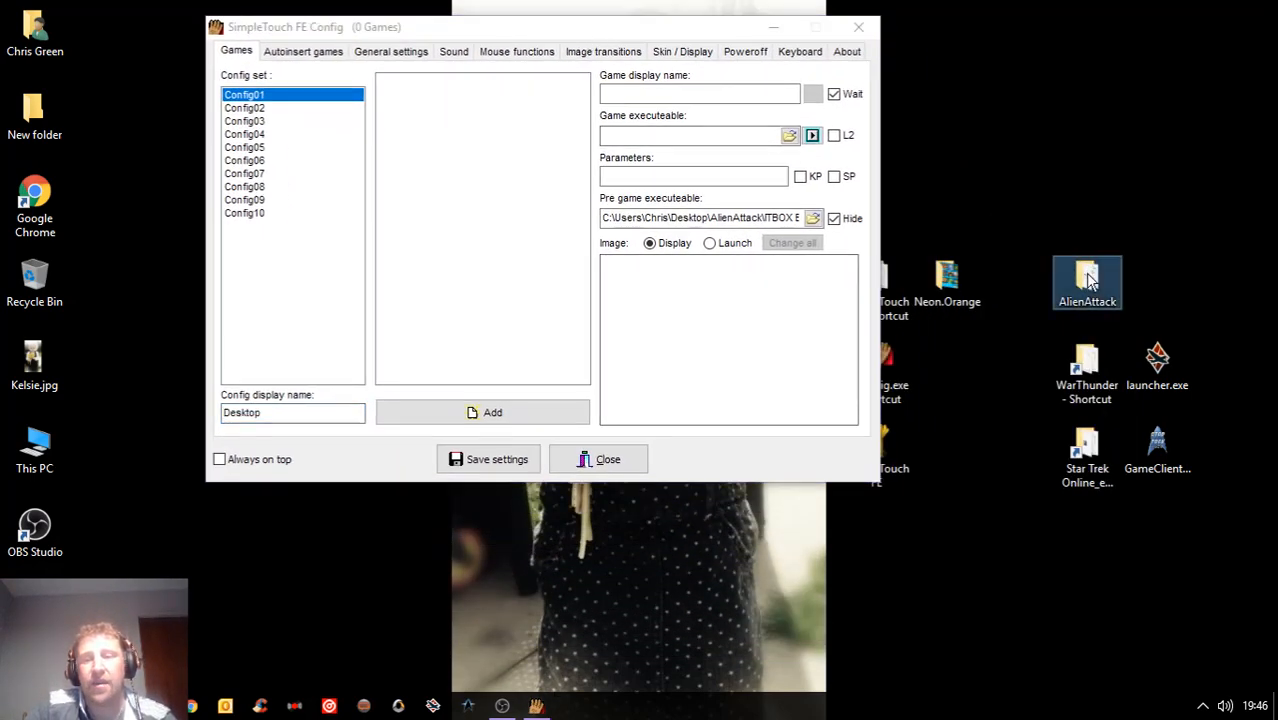
double_click(1090, 281)
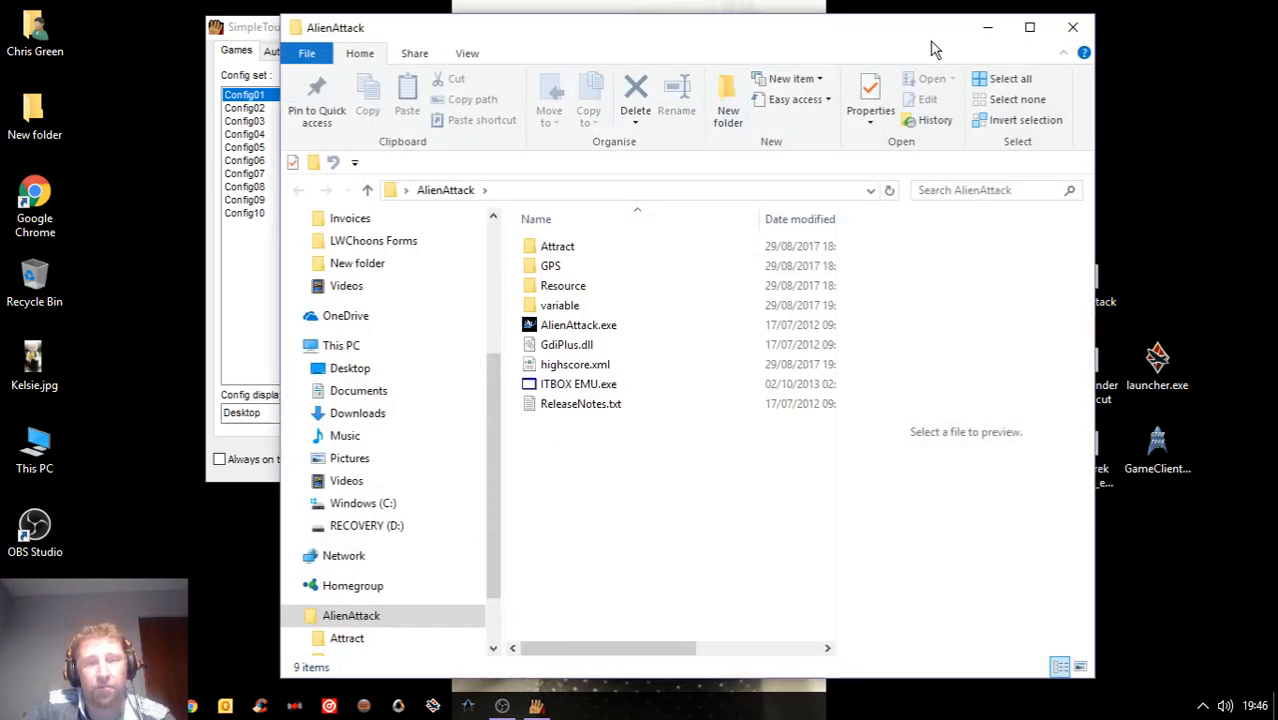
left_click_drag(785, 37, 980, 37)
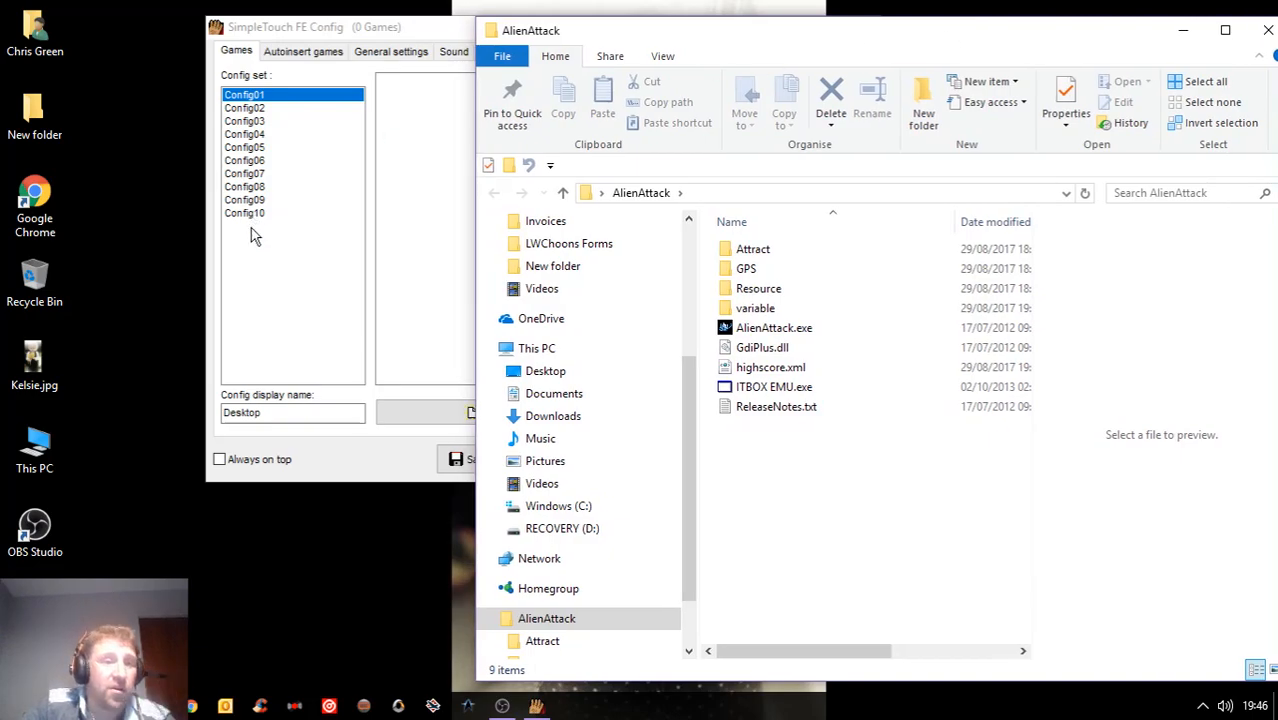
- Set the display name of Config01 to "Quiz Skill" and save the settings
double_click(280, 413)
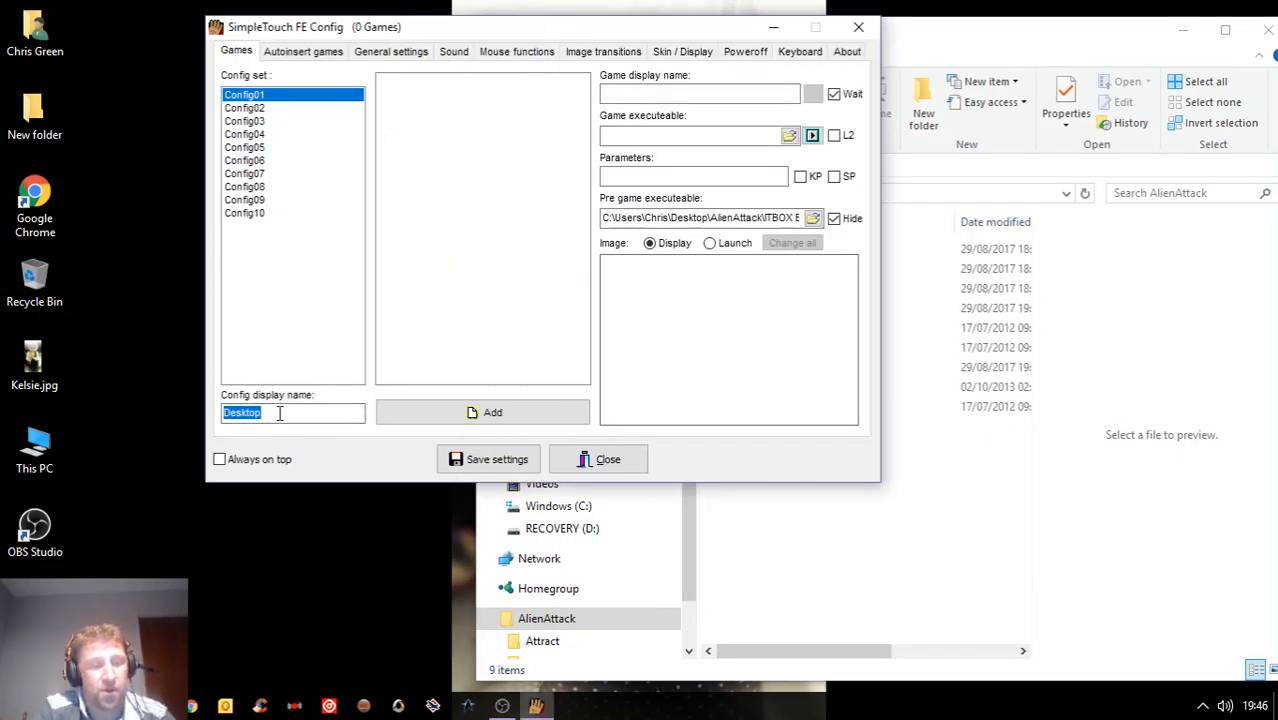
type("Quiz Skill")
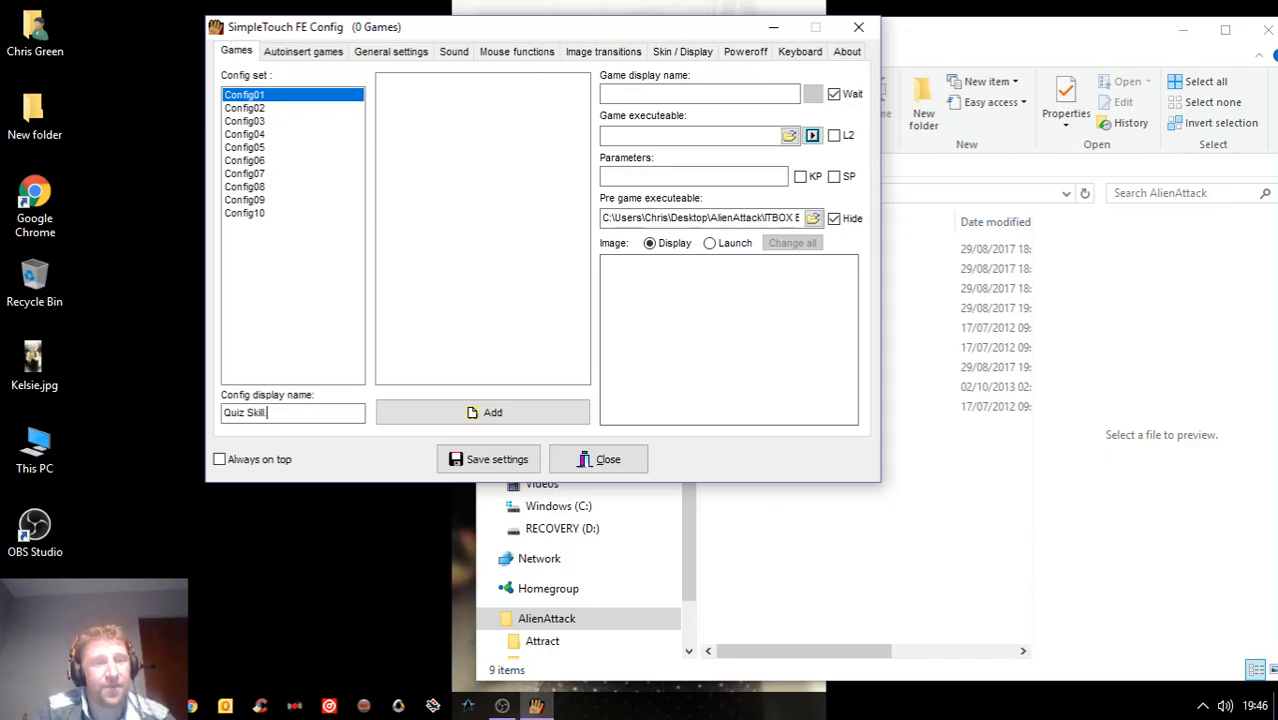
left_click(474, 465)
left_click(475, 467)
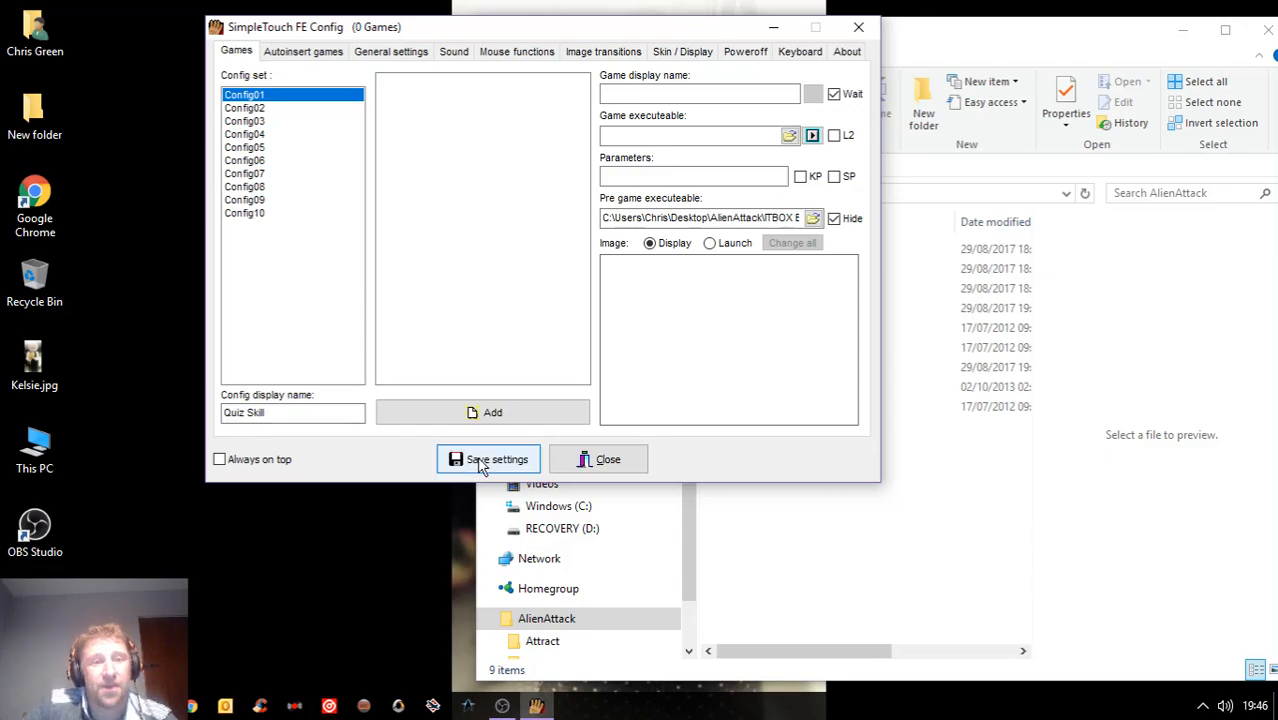
- Minimise the open windows, launch the SimpleTouch FE front end to check the first category's name, and exit it
left_click(774, 27)
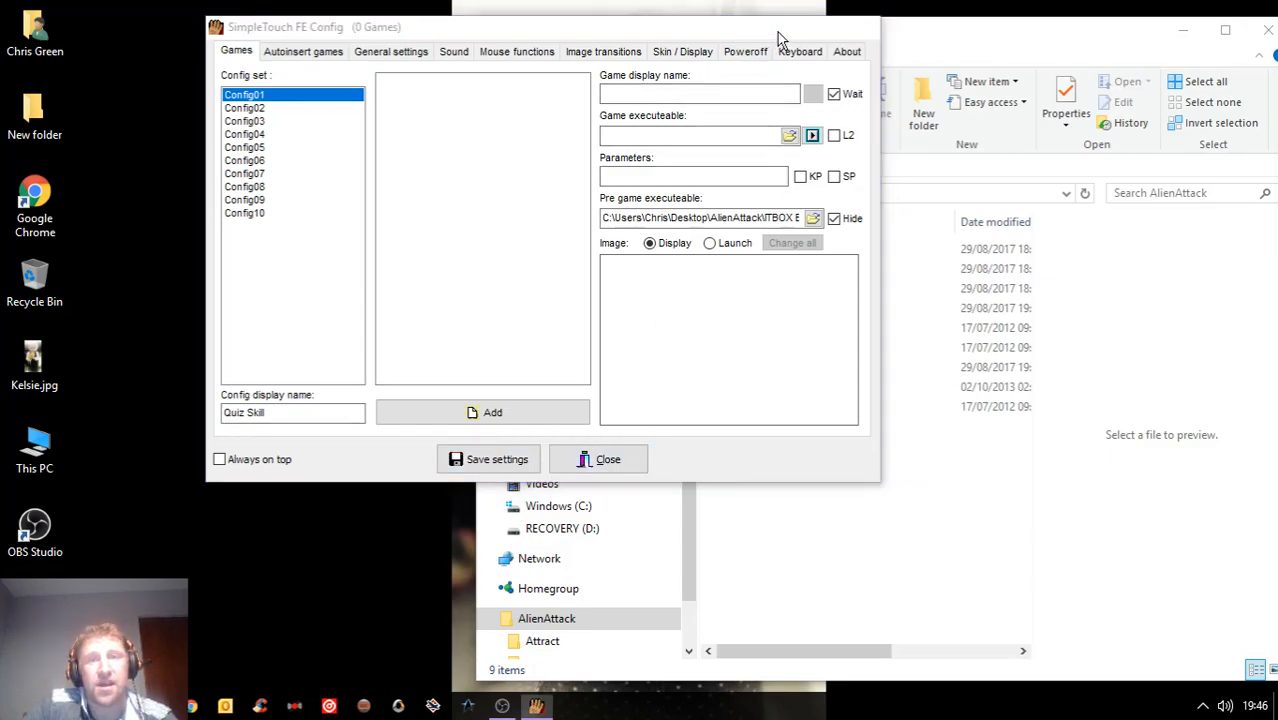
left_click(1187, 42)
double_click(880, 450)
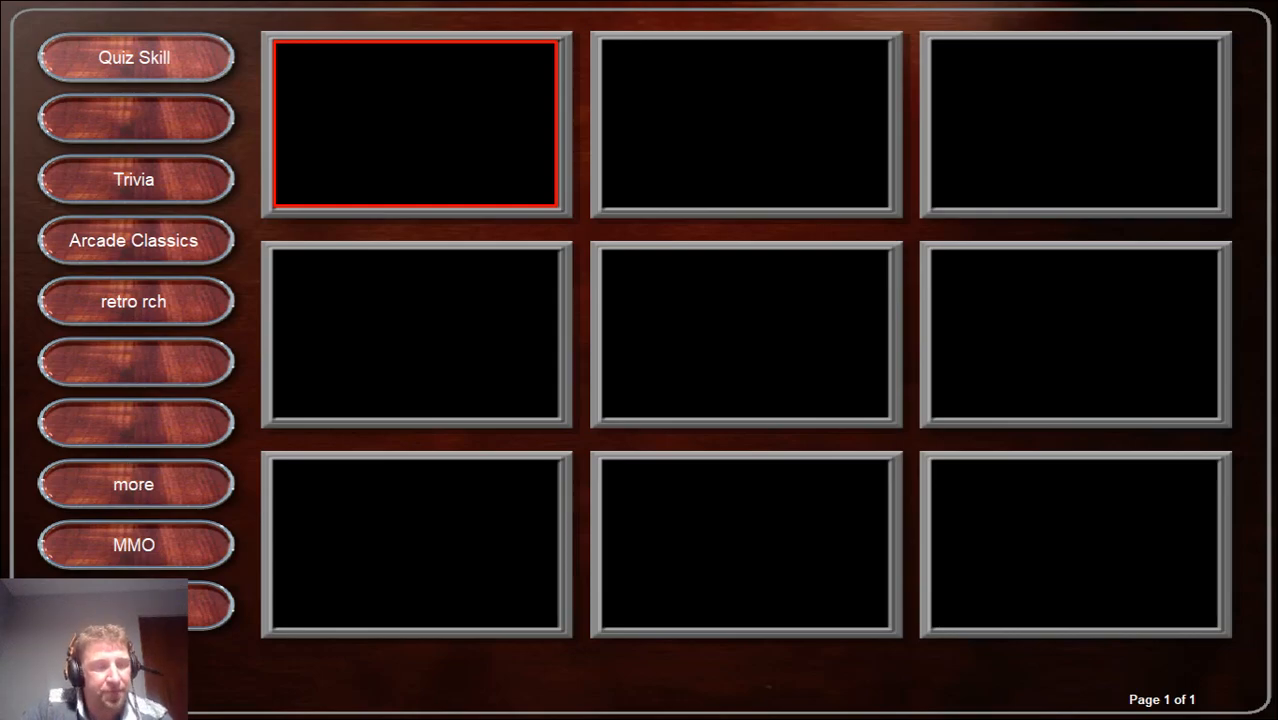
key("Escape")
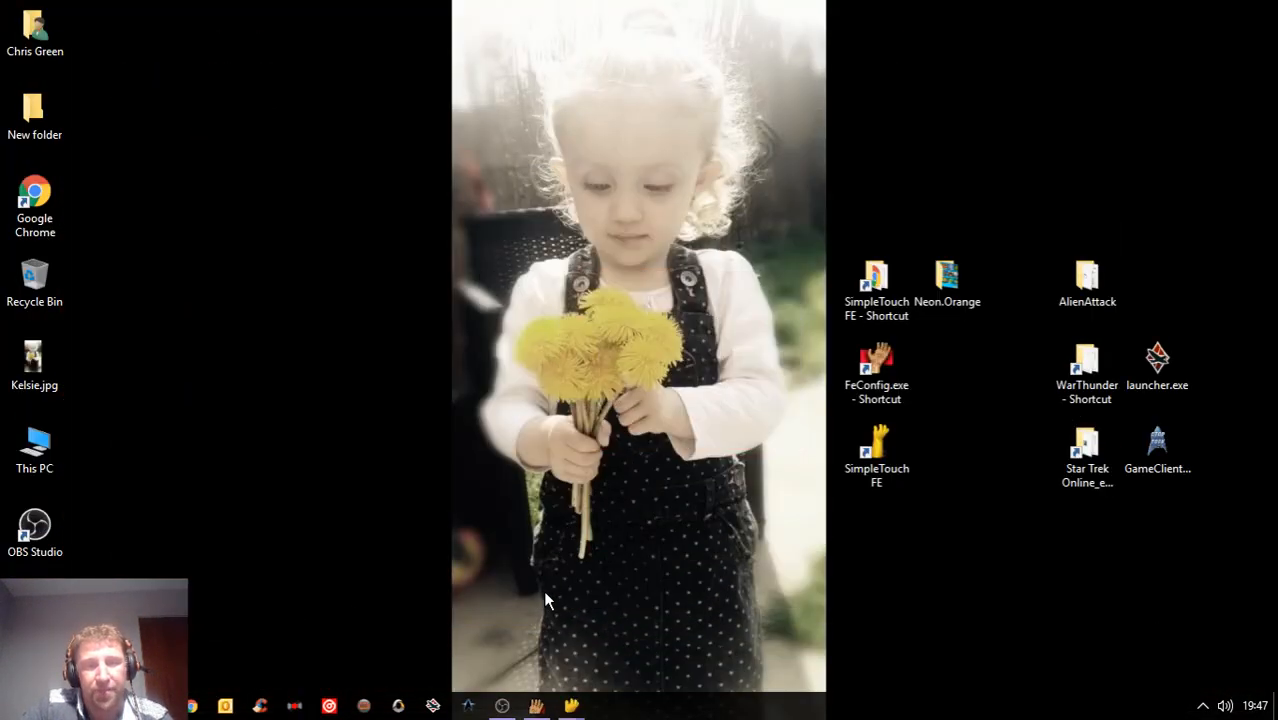
- Return to the configuration window and add a game named "Alien Attack" to Config01
left_click(537, 705)
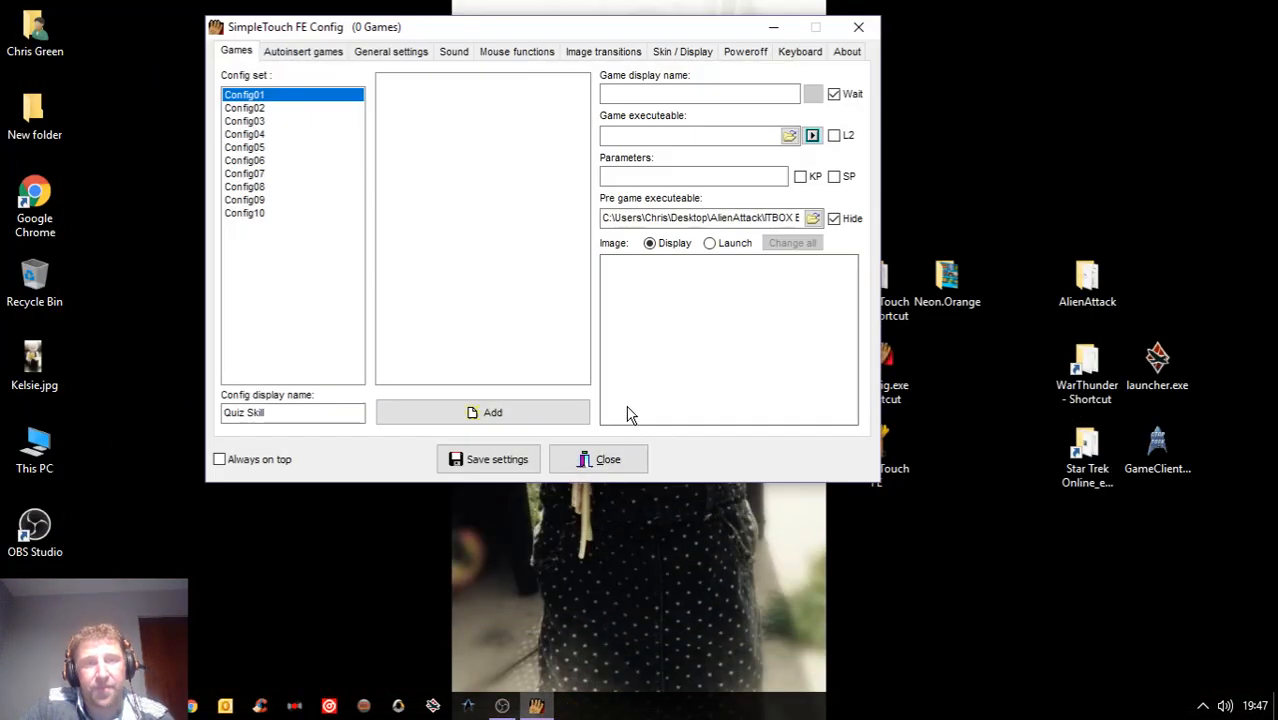
left_click_drag(590, 32, 514, 94)
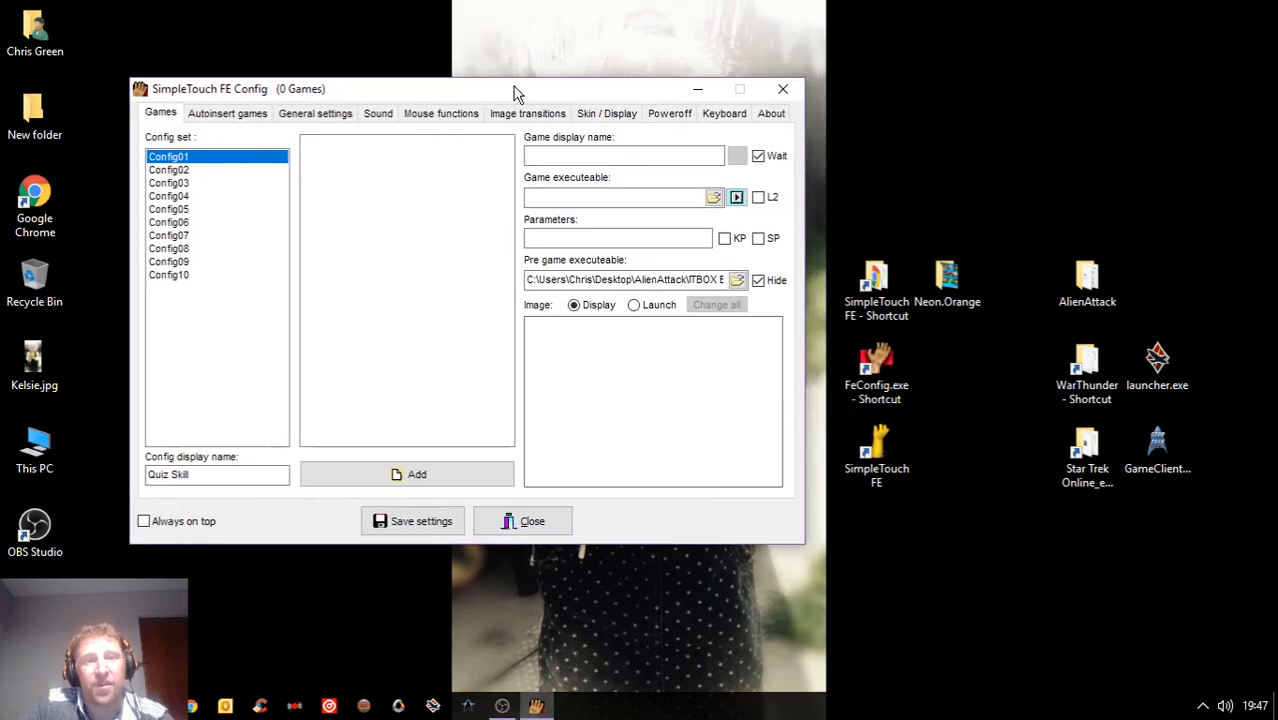
left_click(416, 476)
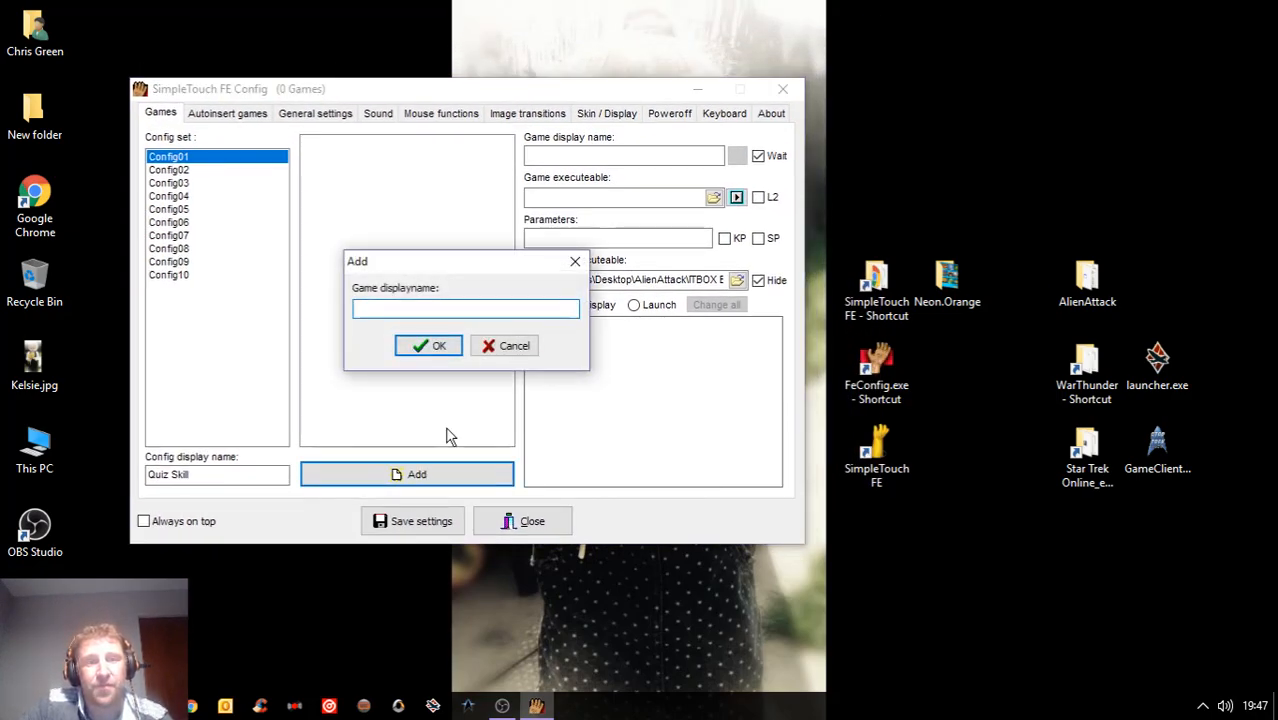
type("Ali")
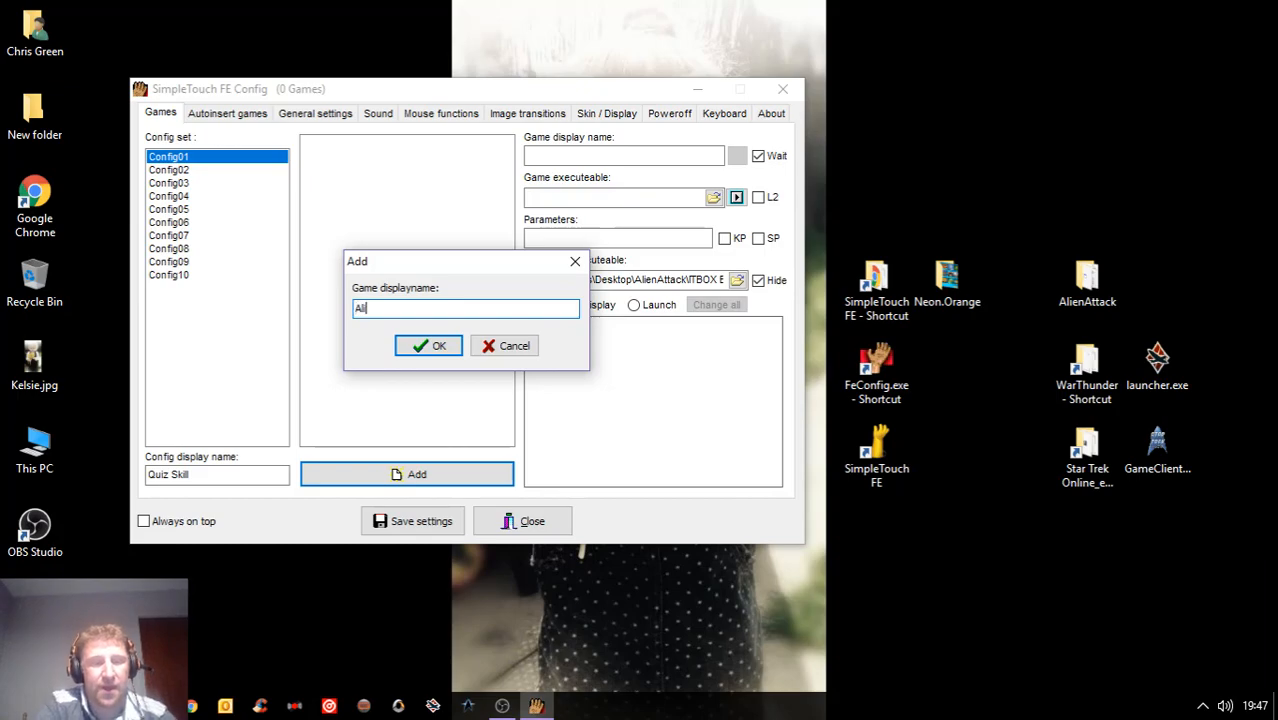
type("en Attack")
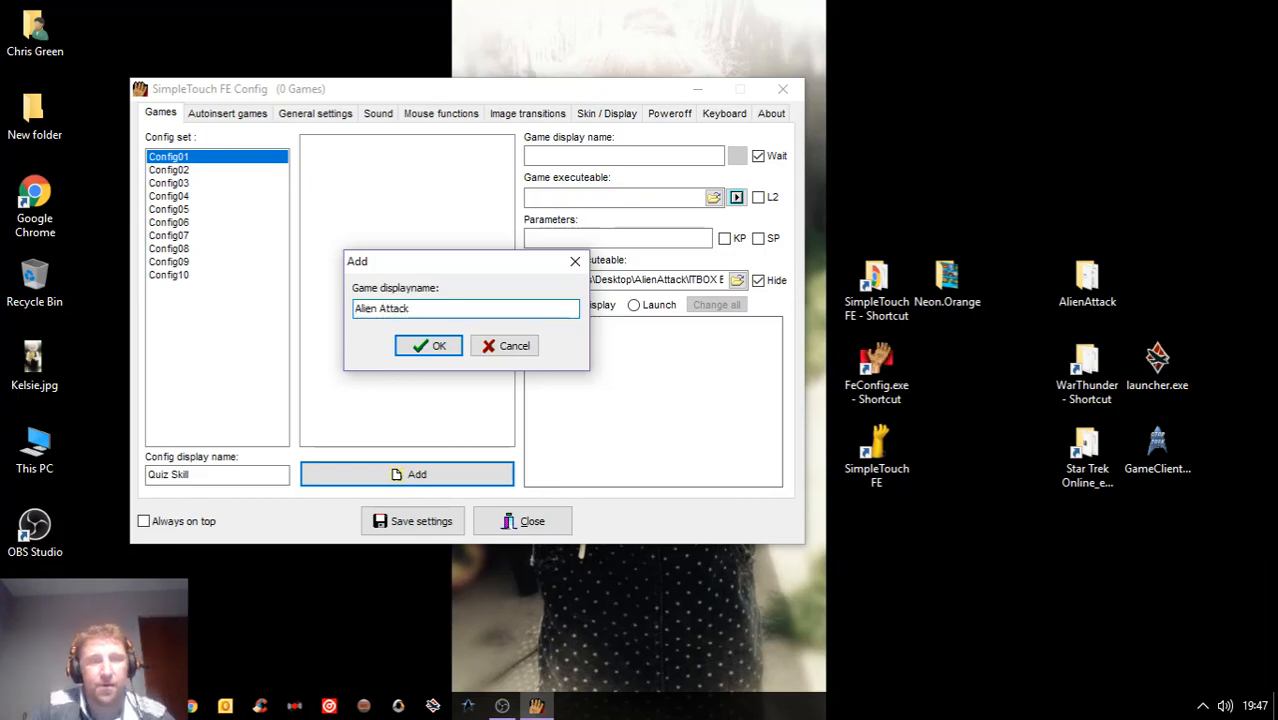
left_click(430, 346)
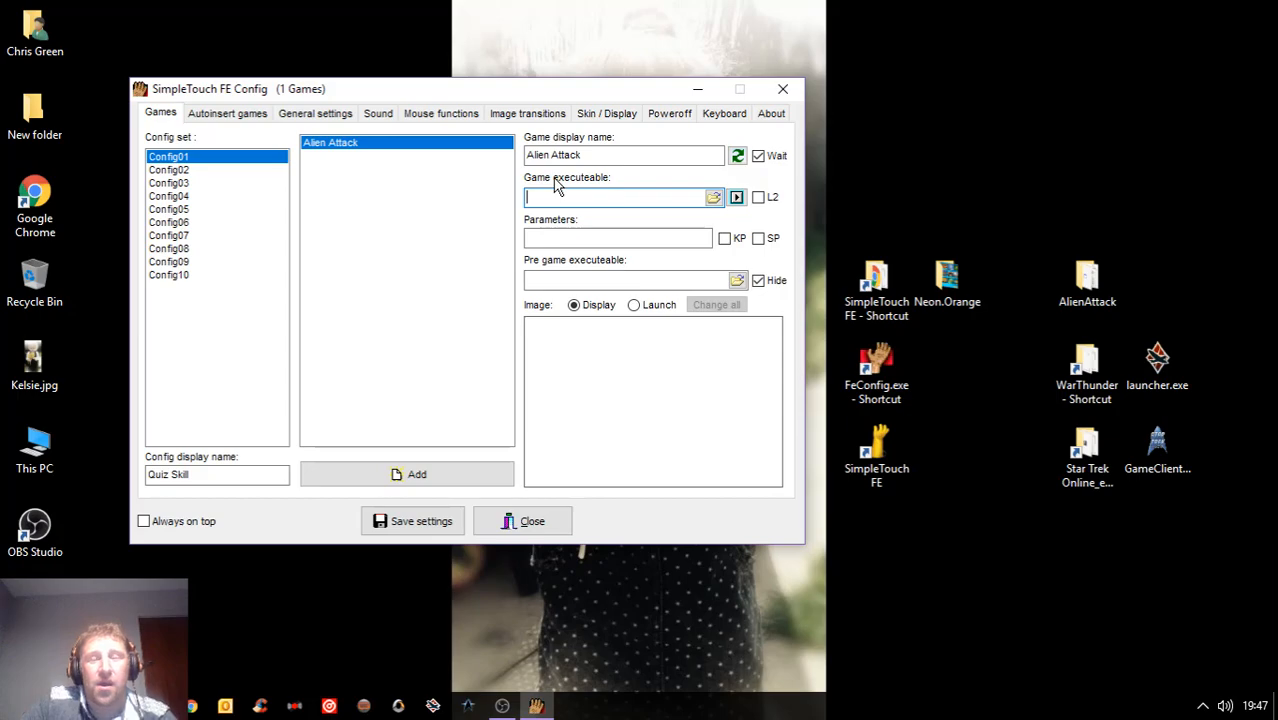
- Set Alien Attack's game executable to AlienAttack.exe and its pre-game executable to ITBOX EMU.exe, both from the AlienAttack folder
left_click(714, 198)
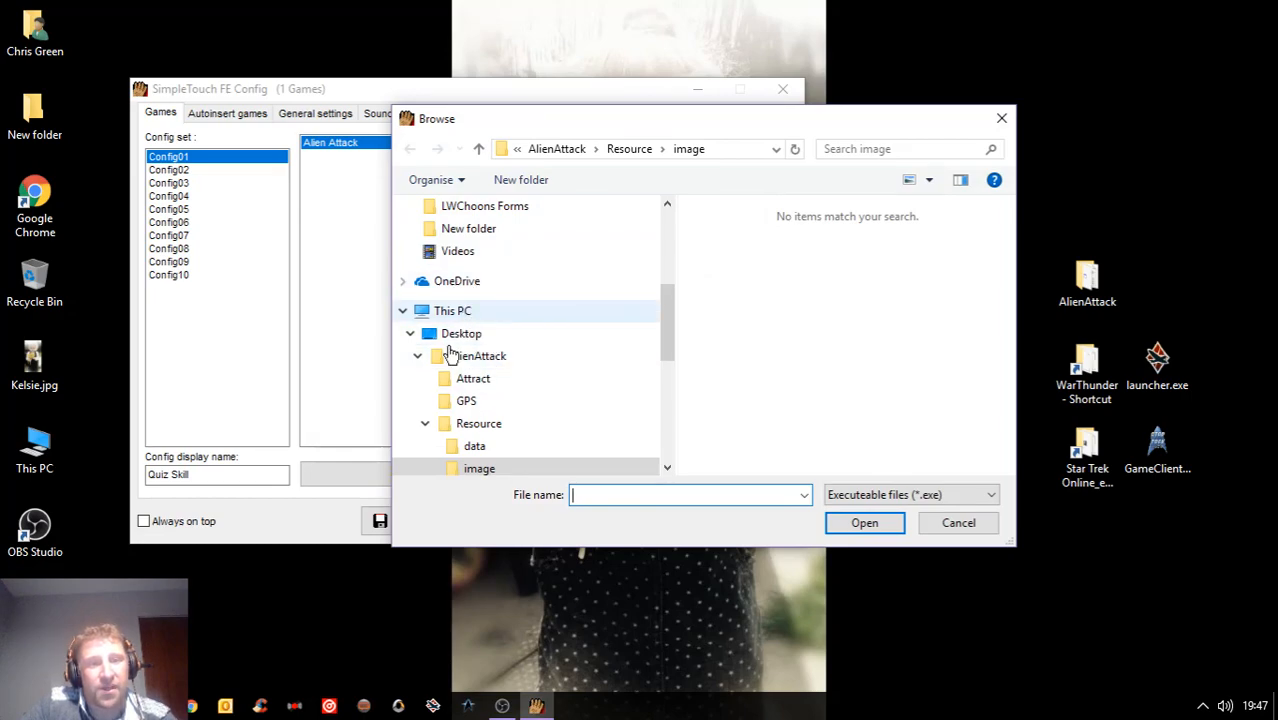
left_click_drag(660, 318, 648, 343)
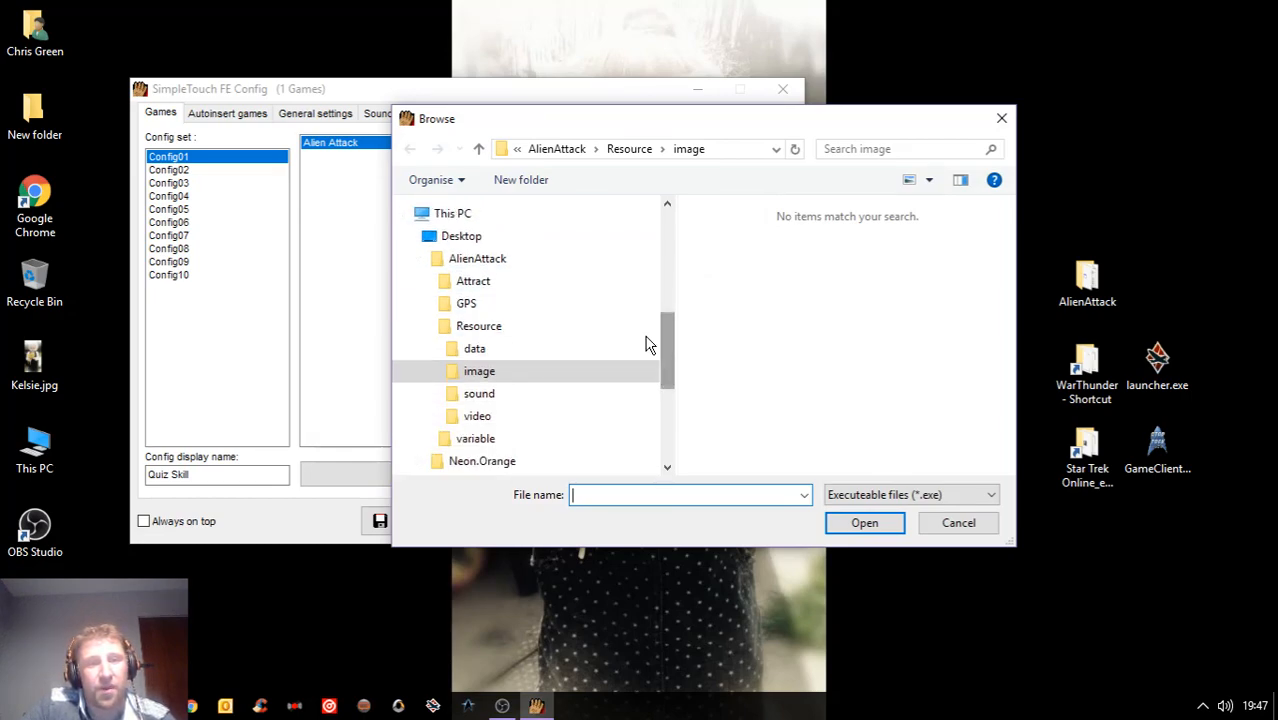
left_click(465, 262)
double_click(748, 313)
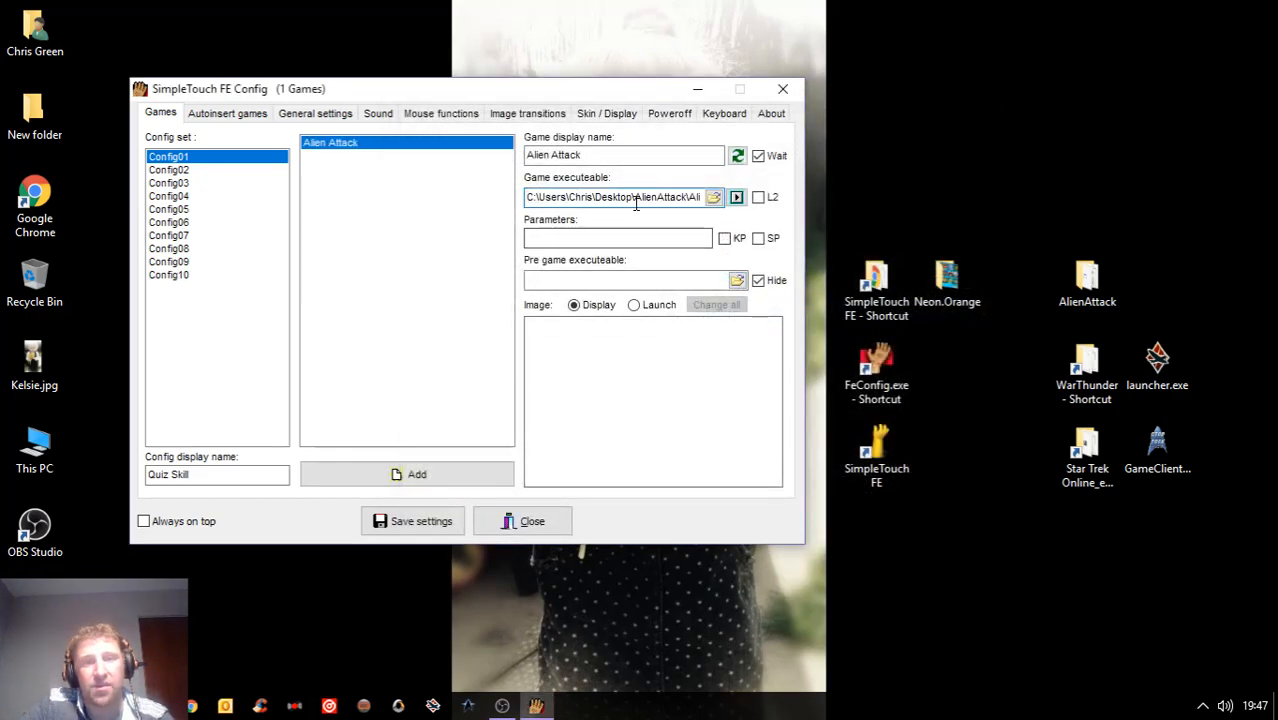
left_click(738, 280)
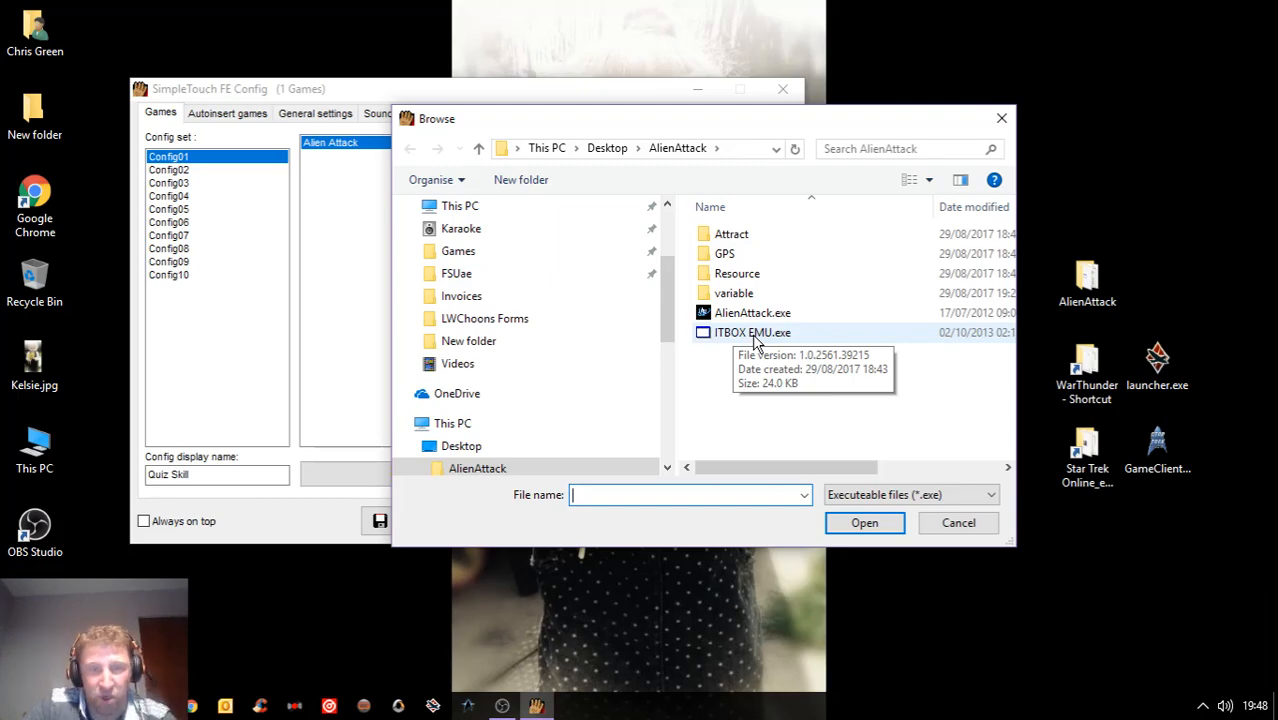
double_click(752, 333)
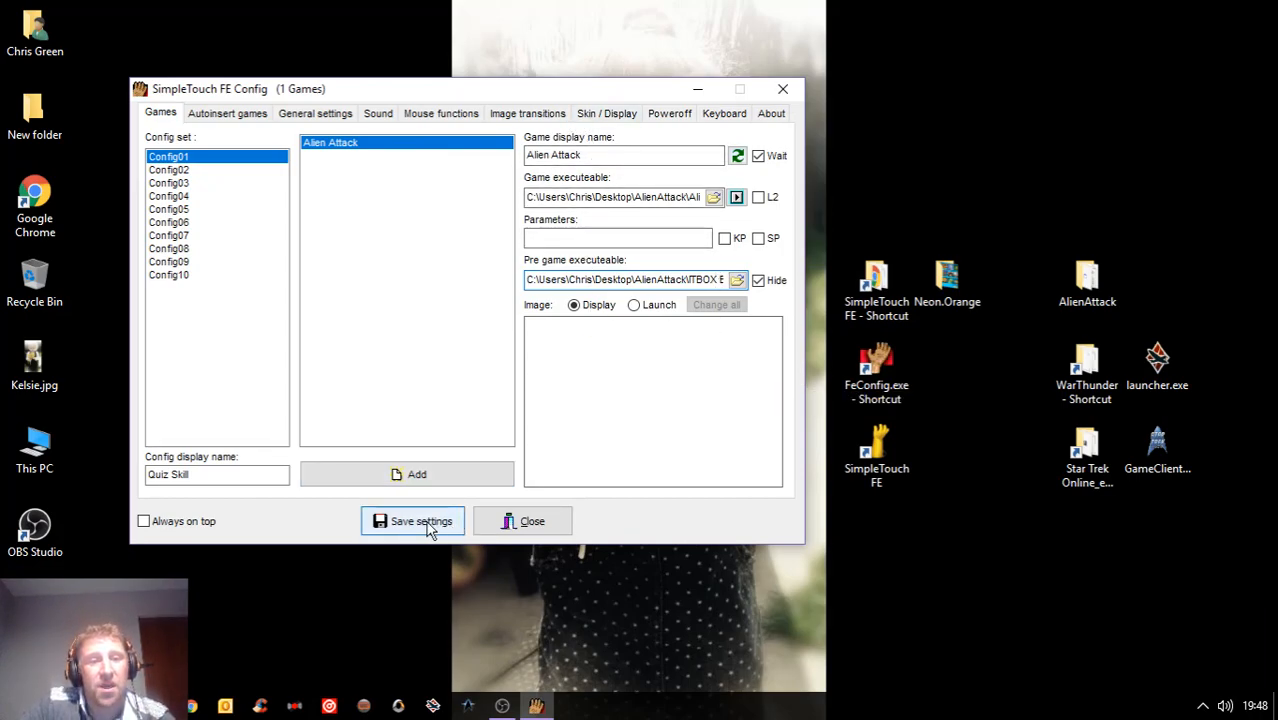
- Assign AlienAttack.jpg from the Attract folder as the game's display image
left_click(615, 437)
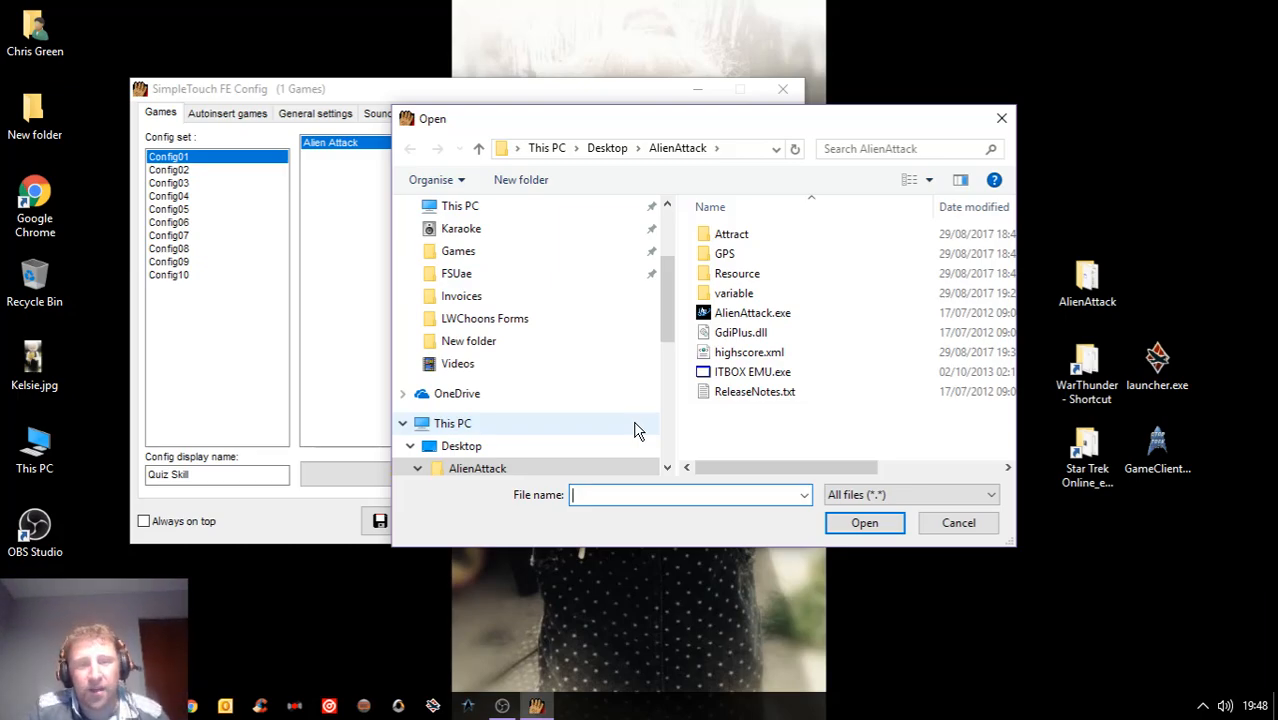
double_click(731, 238)
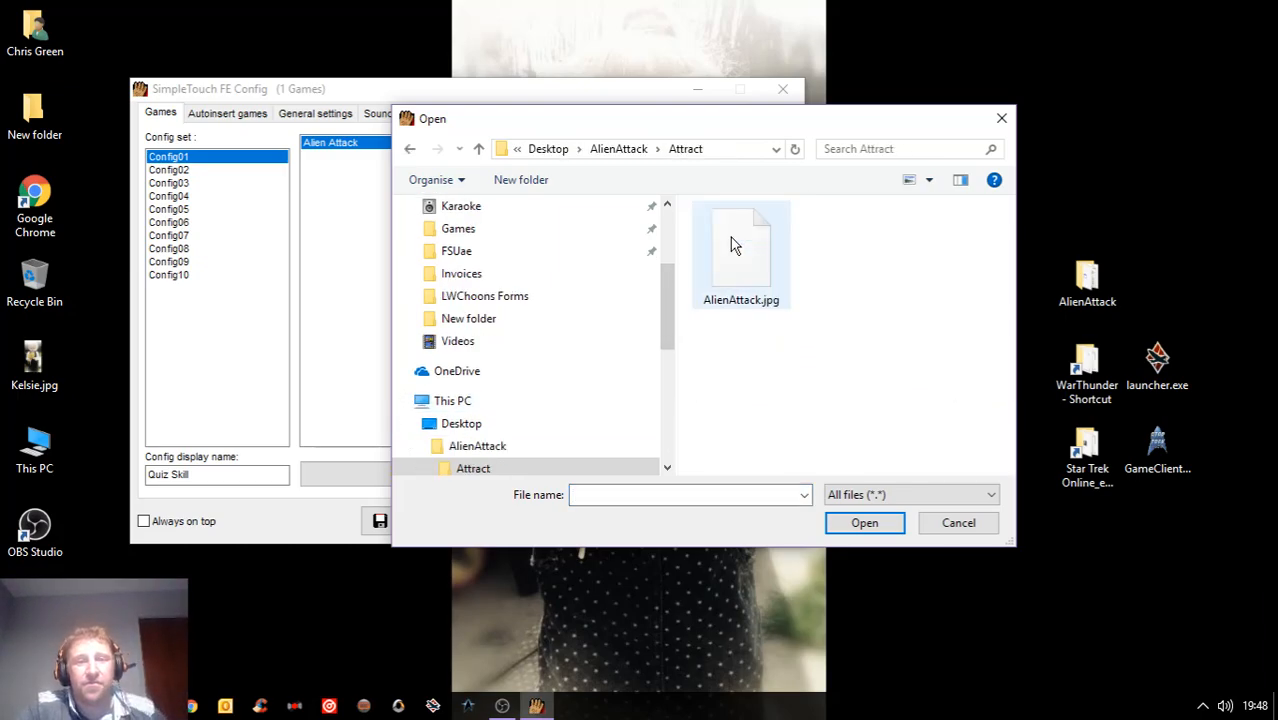
double_click(750, 252)
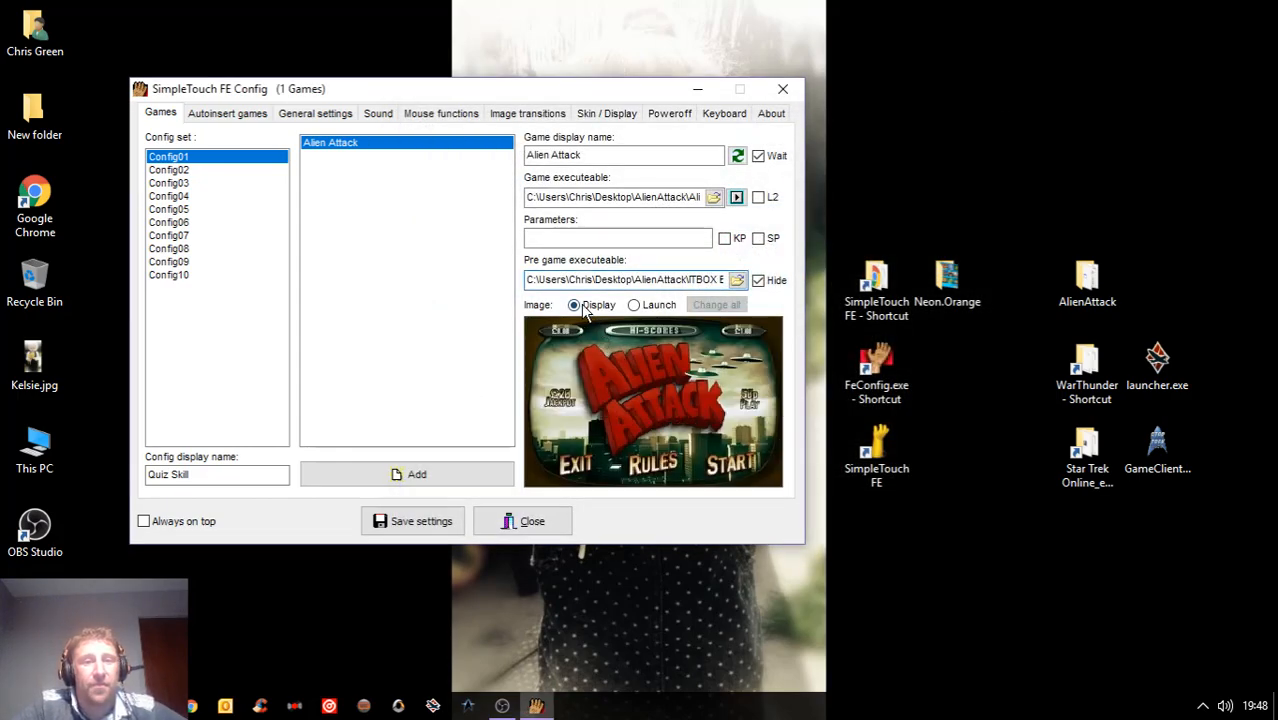
- Start choosing a launch image for Alien Attack and look through the subfolders of AlienAttack's Resource folder
left_click(635, 308)
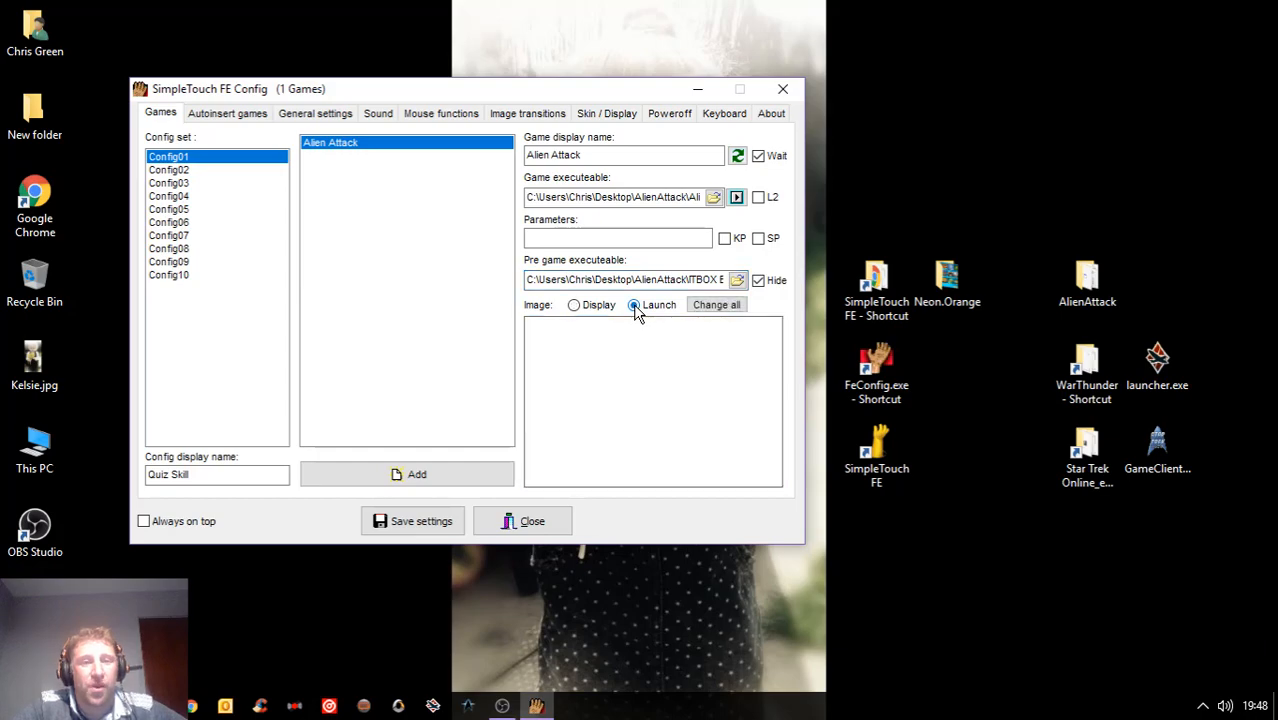
left_click(631, 342)
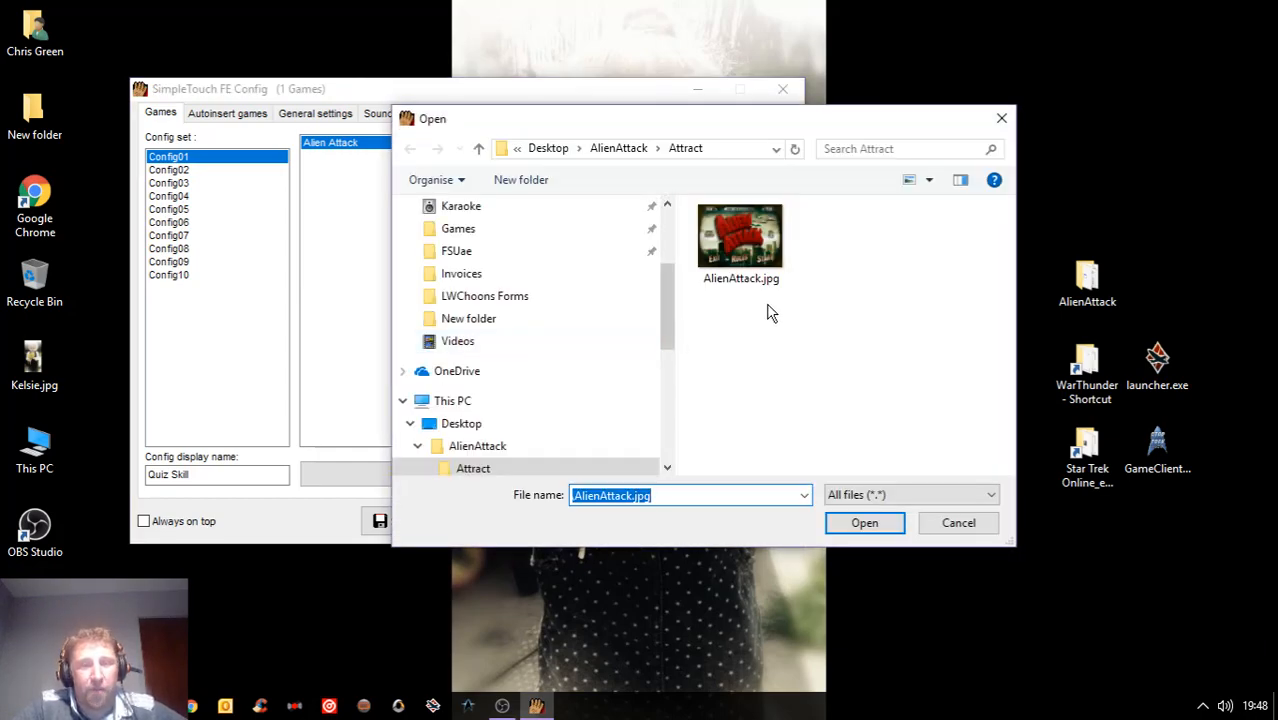
scroll(520, 300, "down", 3)
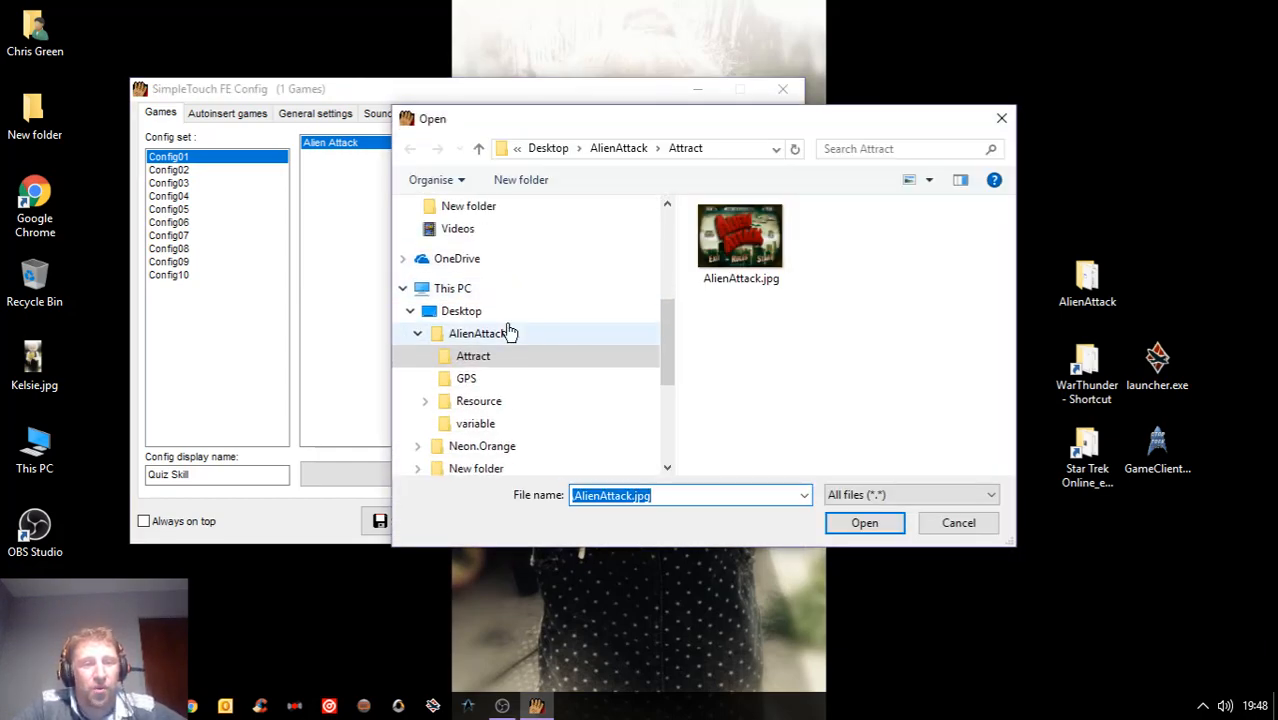
scroll(520, 334, "down", 2)
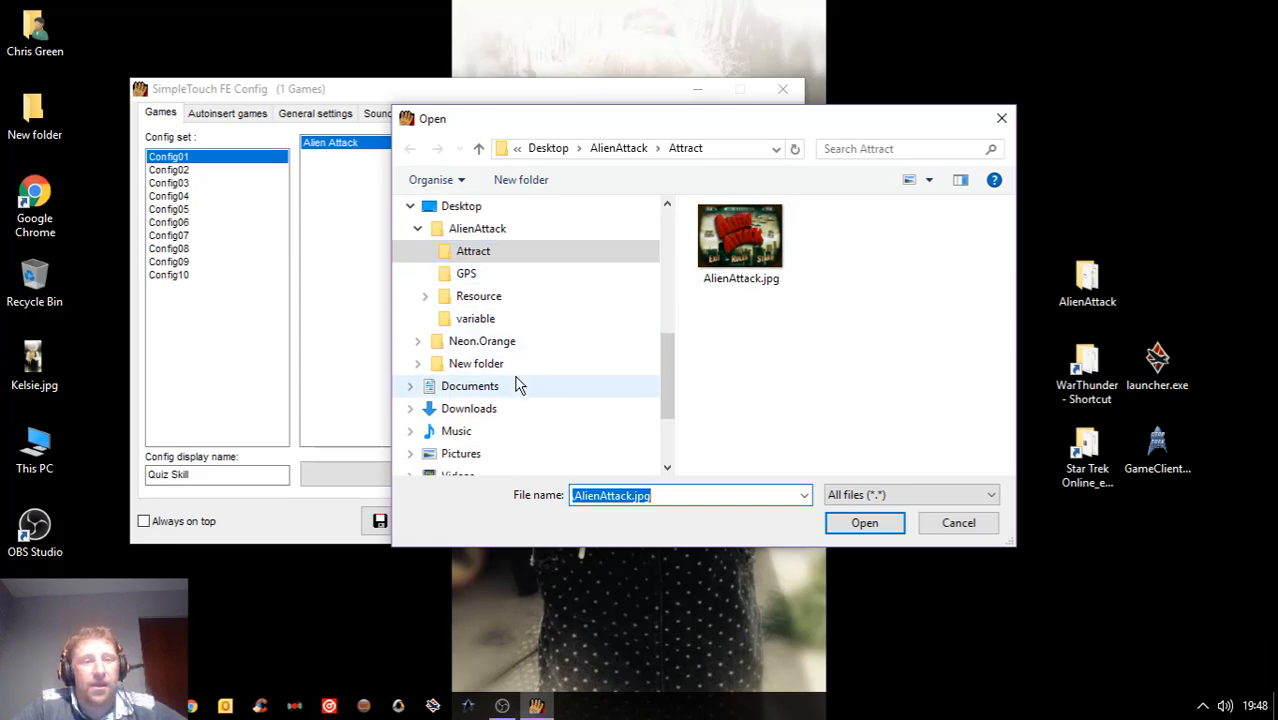
scroll(488, 304, "up", 1)
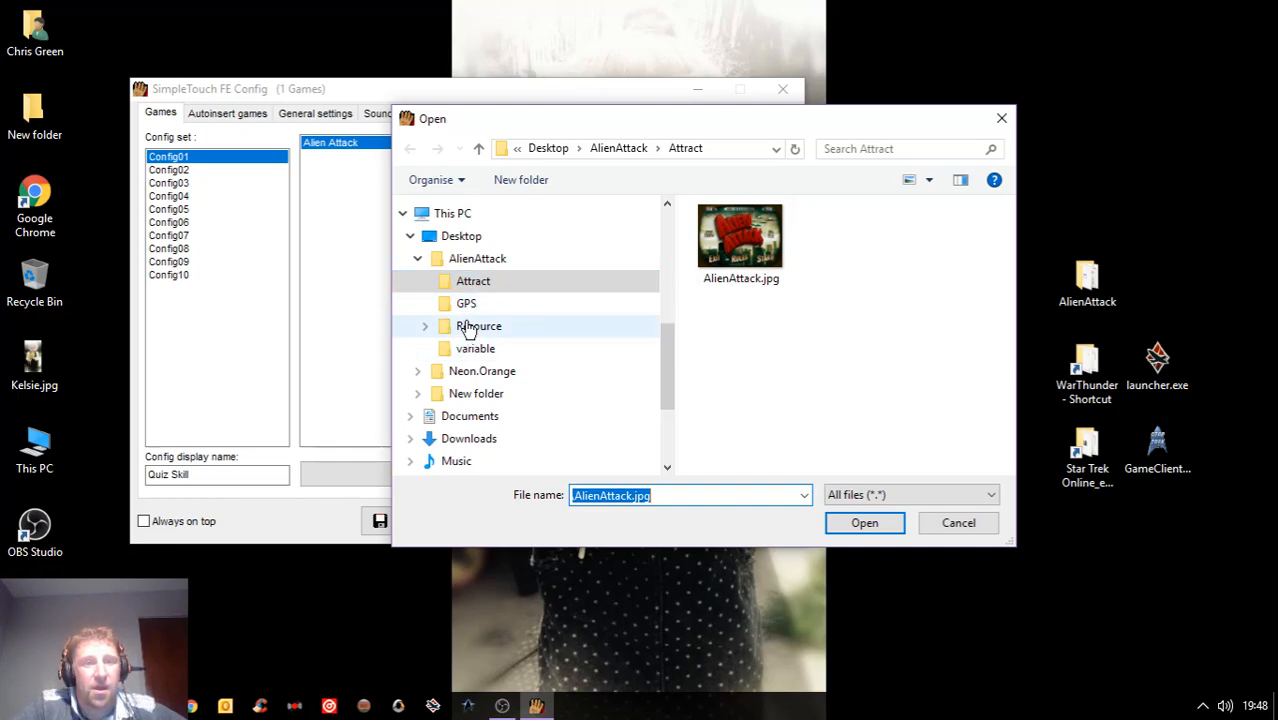
left_click(470, 330)
left_click(468, 349)
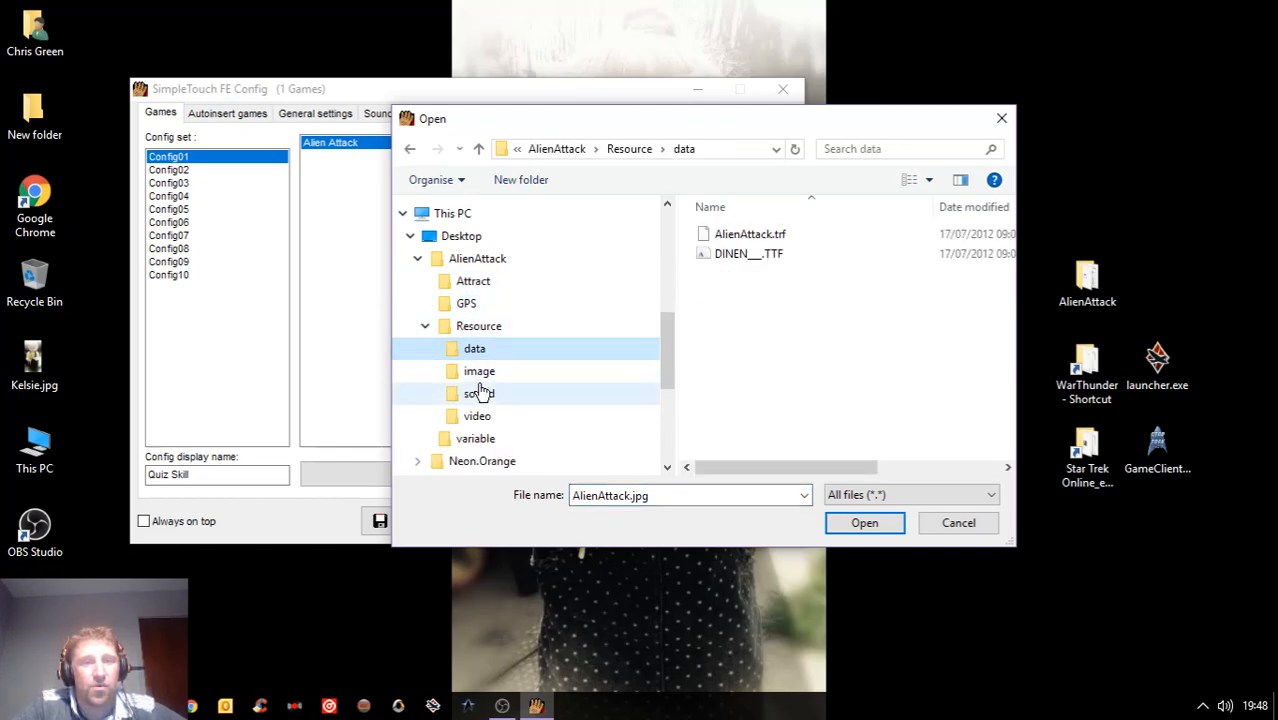
left_click(481, 391)
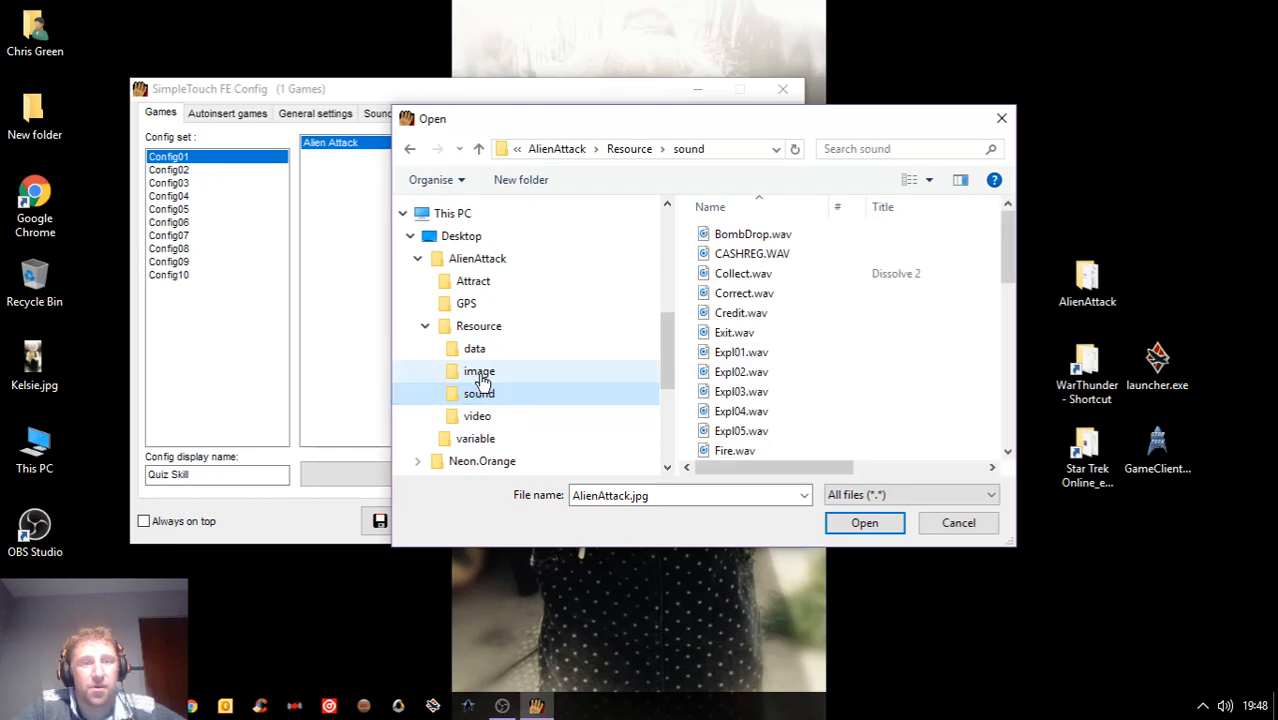
left_click(479, 373)
key("Up")
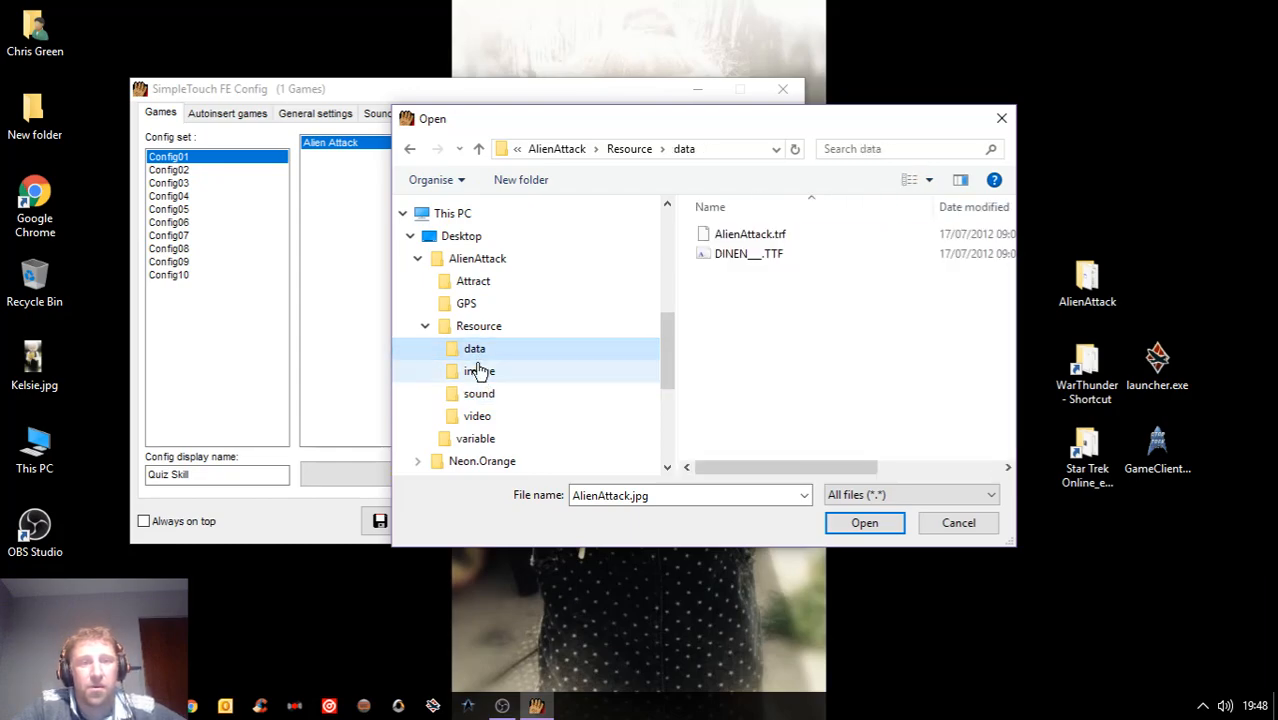
- Assign the timer graphic from the Resource image folder as Alien Attack's launch image, save the settings and close the configuration
left_click(479, 371)
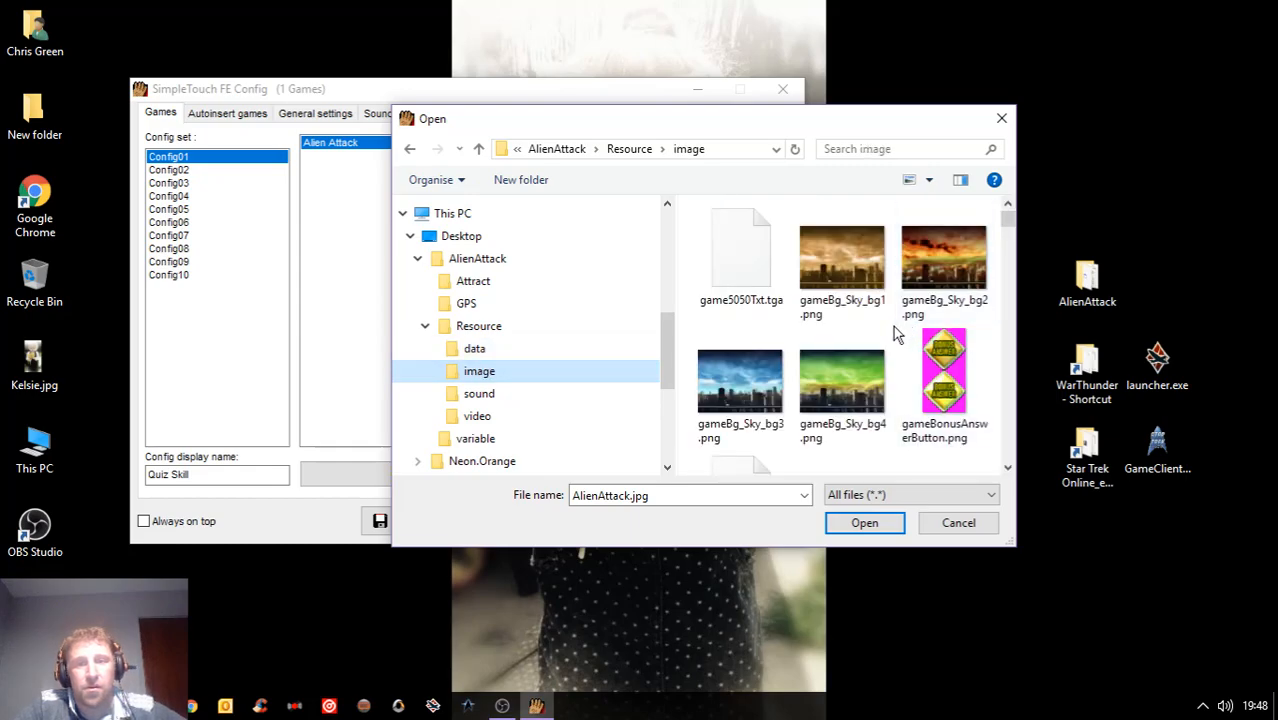
scroll(897, 327, "down", 5)
scroll(897, 333, "down", 5)
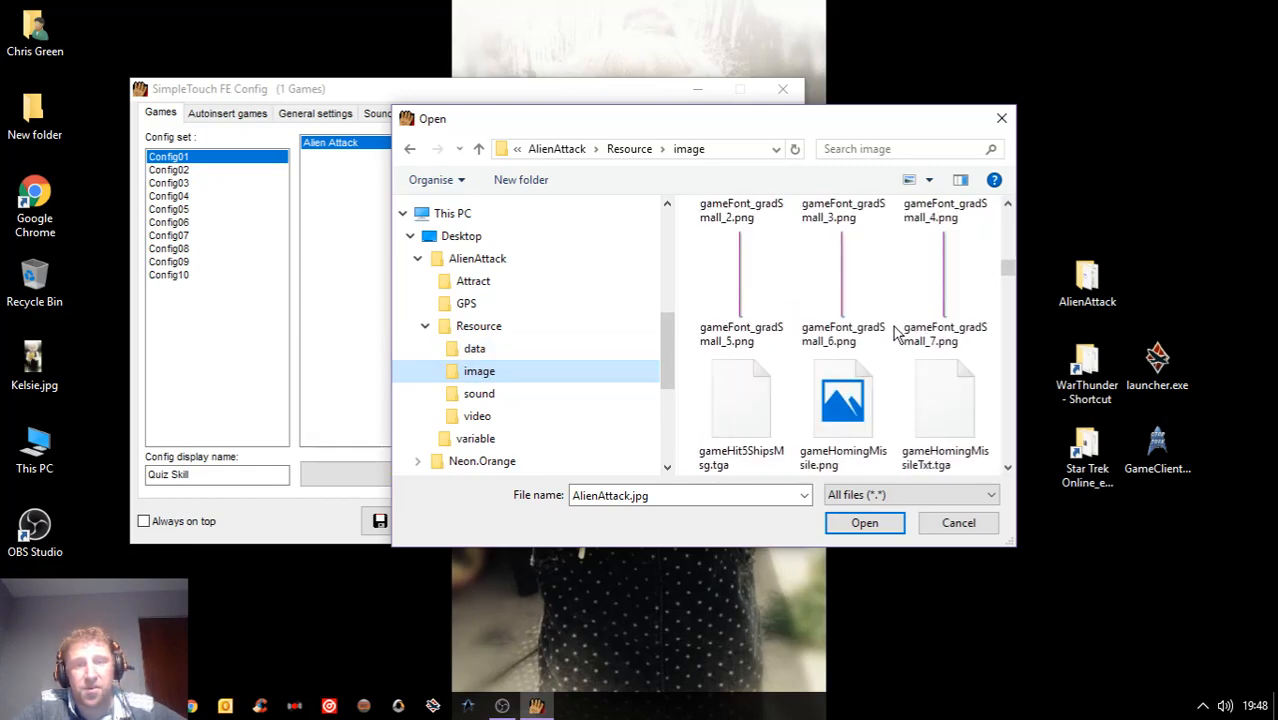
scroll(895, 330, "down", 3)
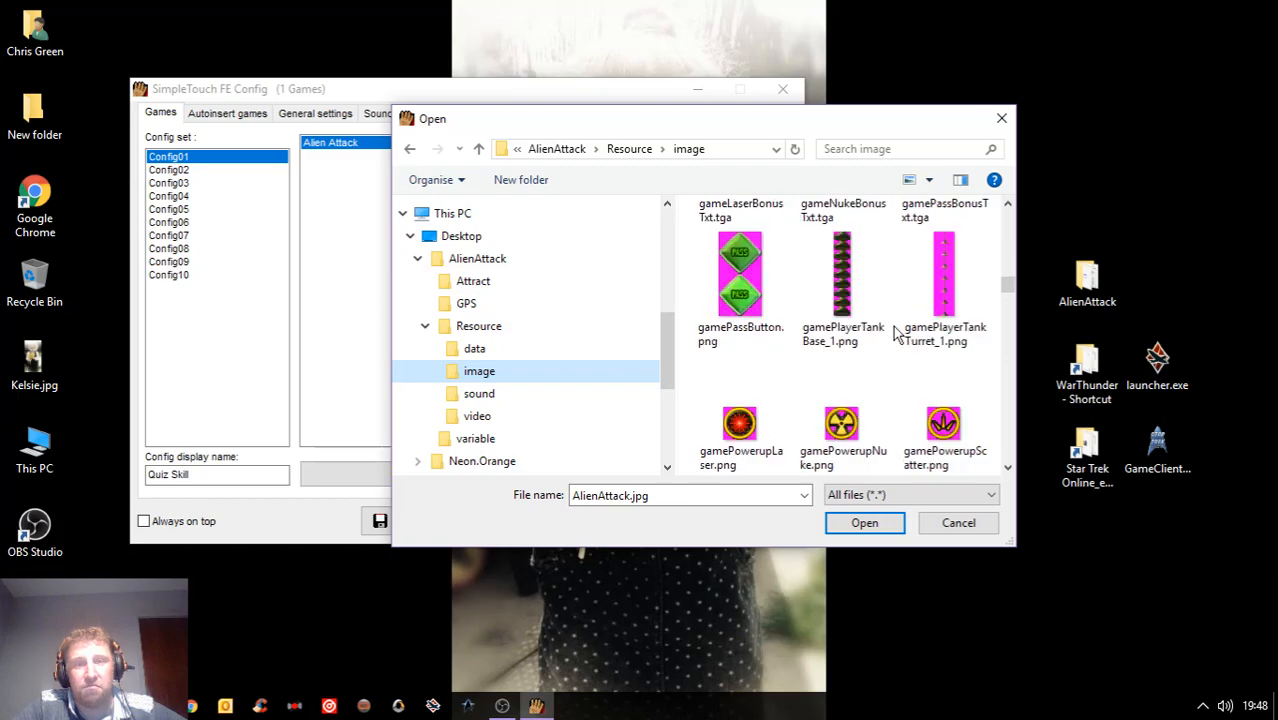
double_click(740, 305)
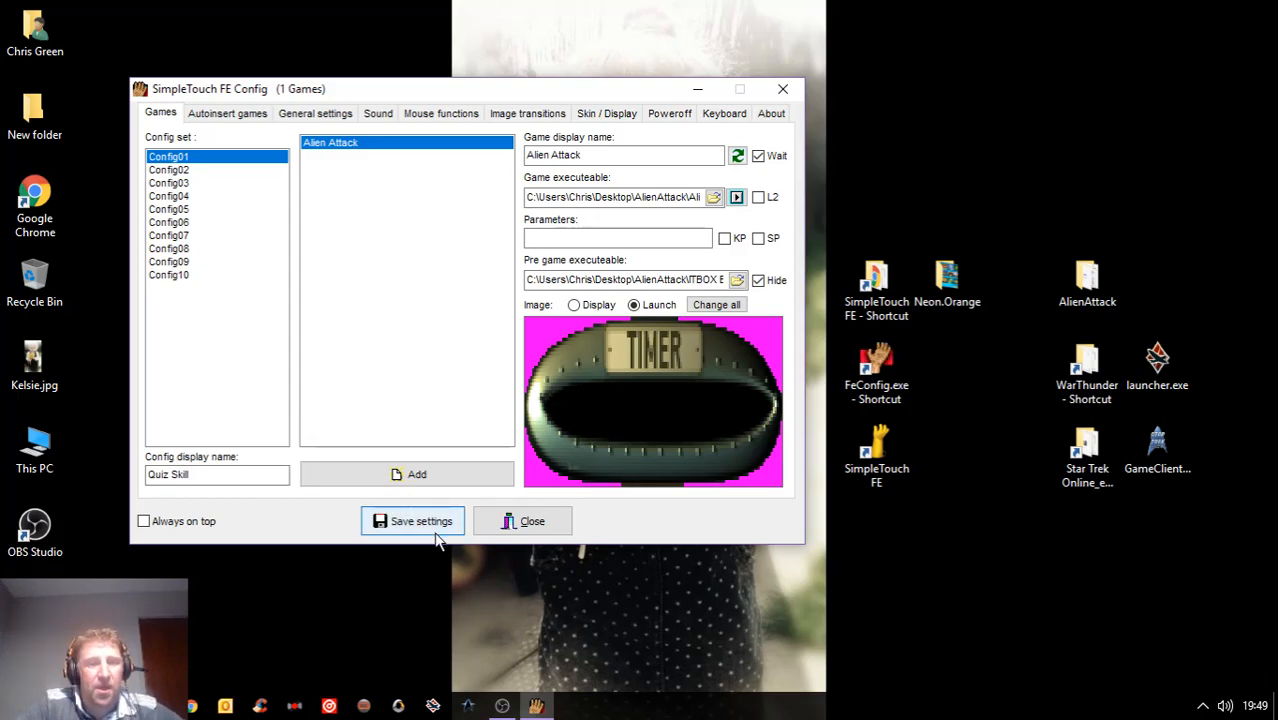
left_click(434, 530)
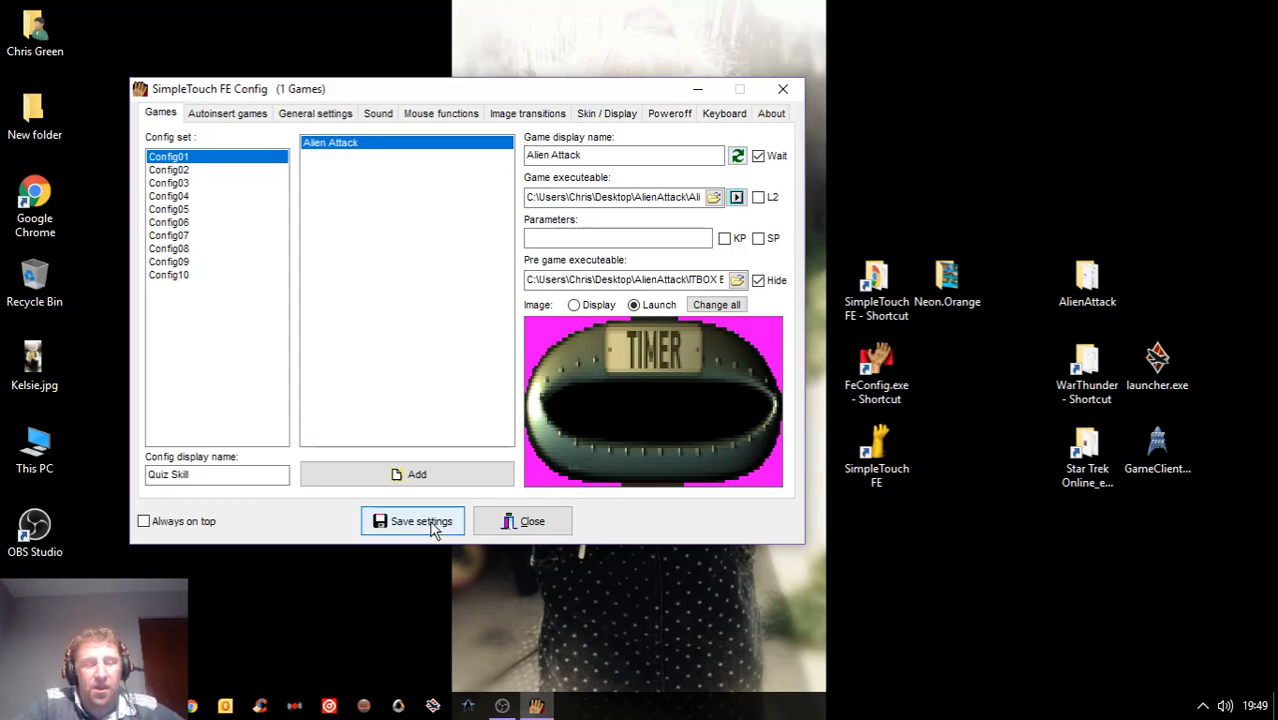
left_click(502, 523)
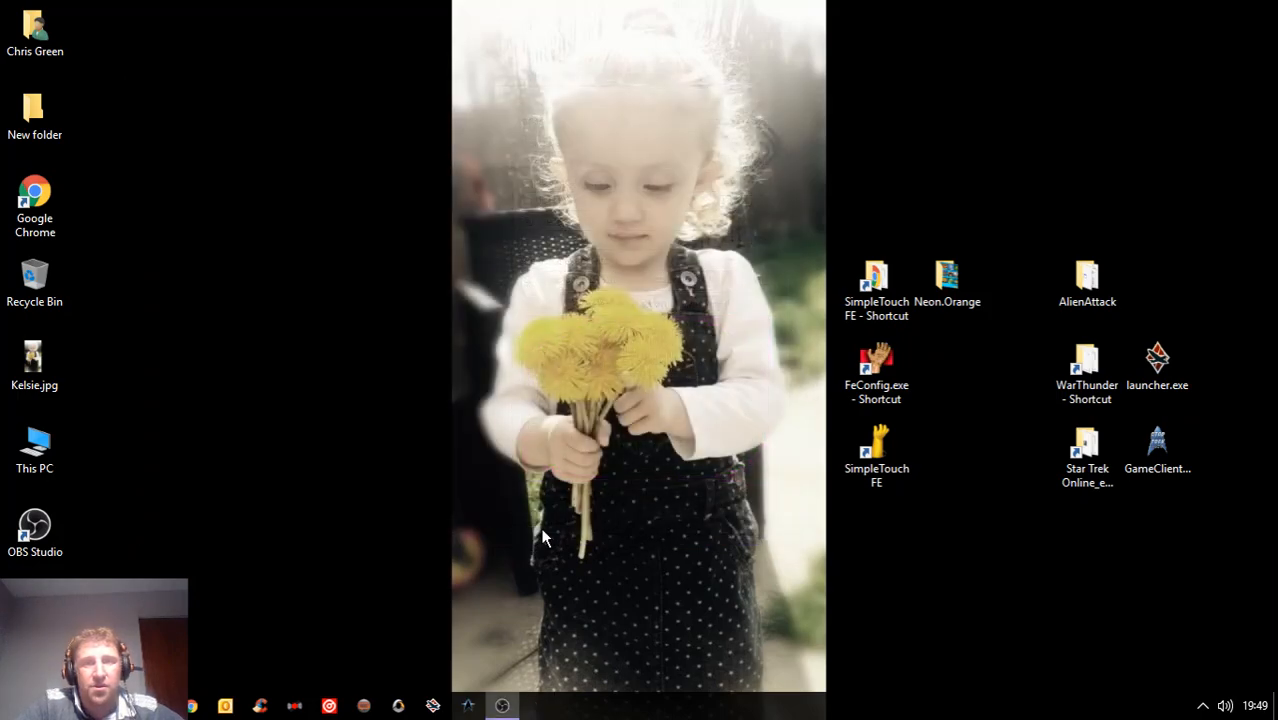
- Launch the SimpleTouch FE front end, test starting and exiting Alien Attack, and leave the front end
double_click(886, 459)
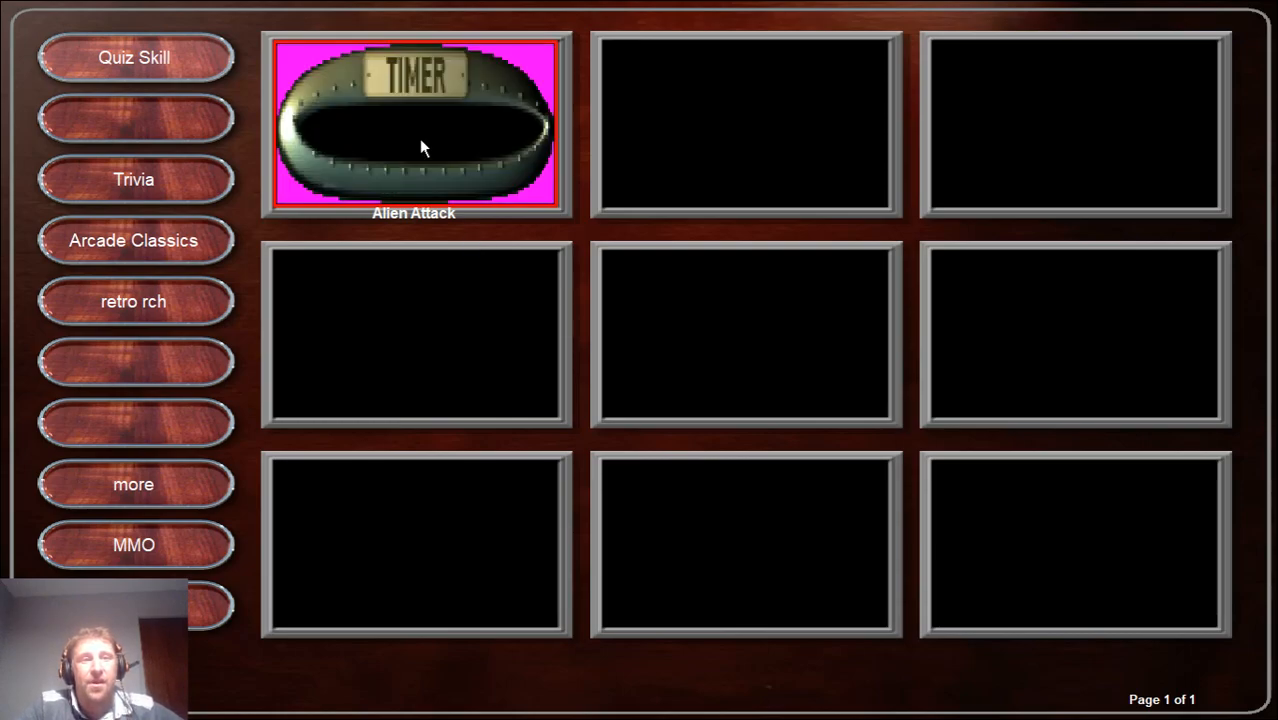
left_click(420, 140)
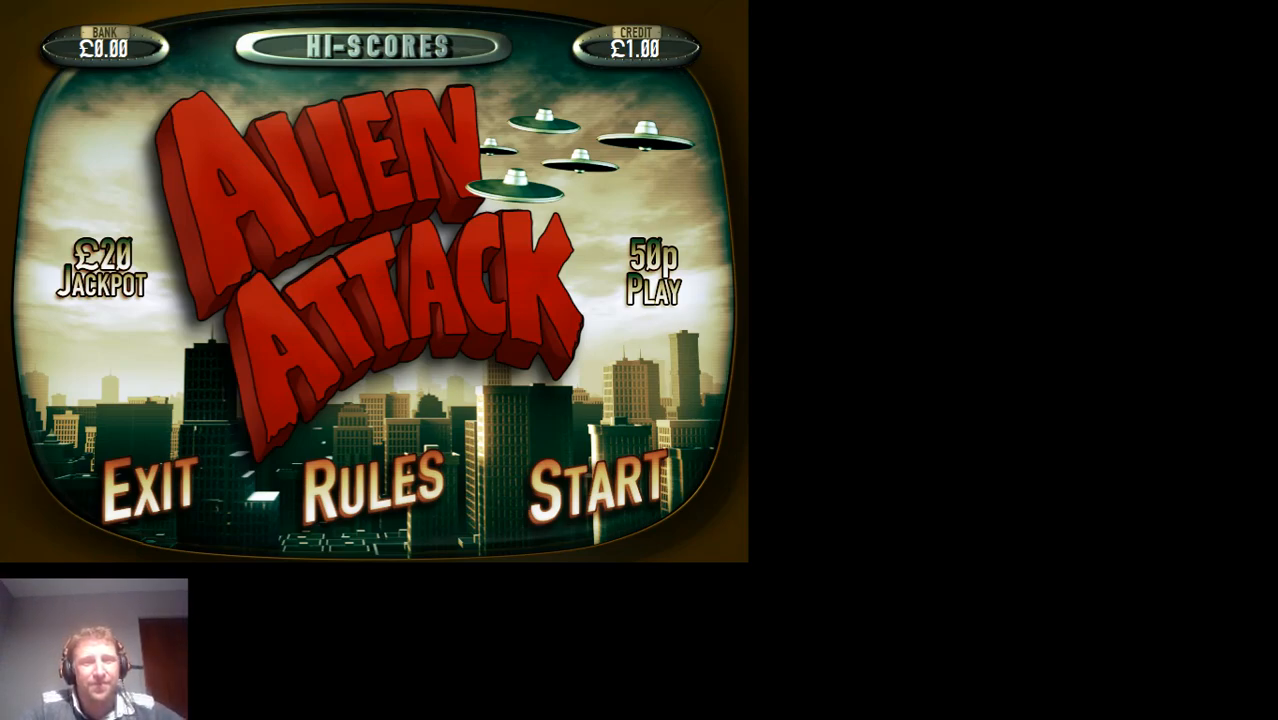
left_click(150, 489)
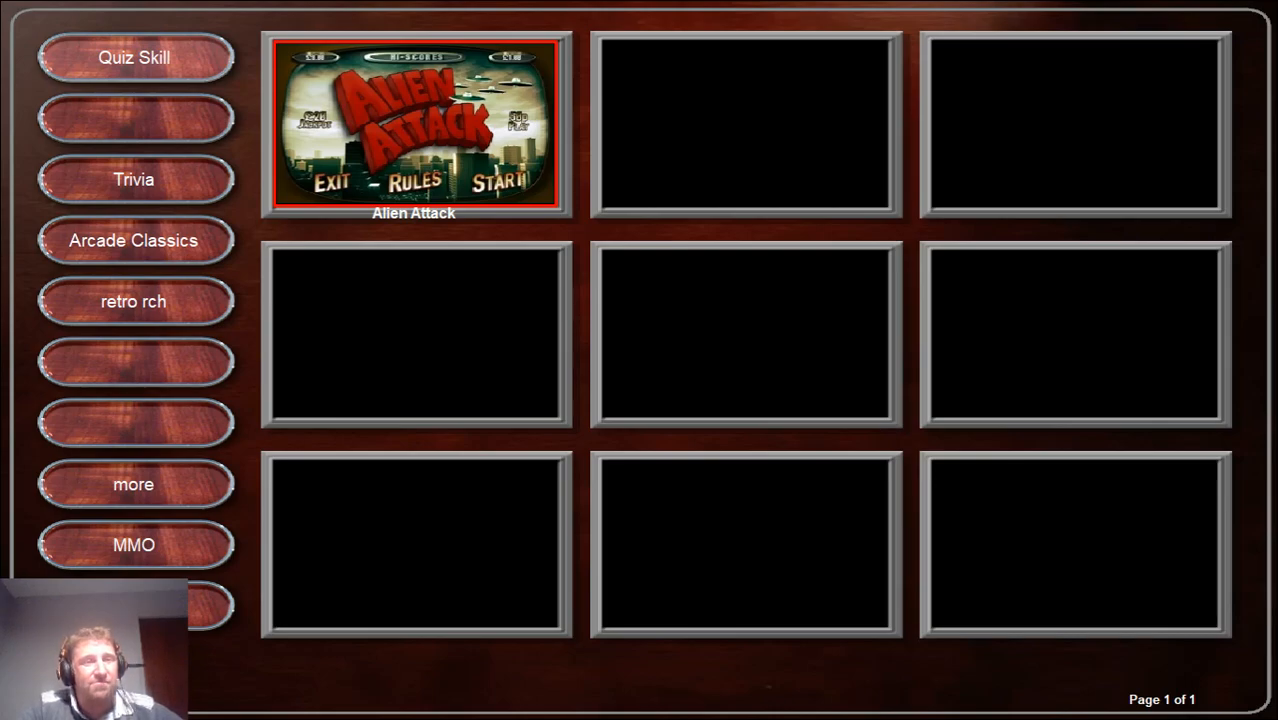
key("Escape")
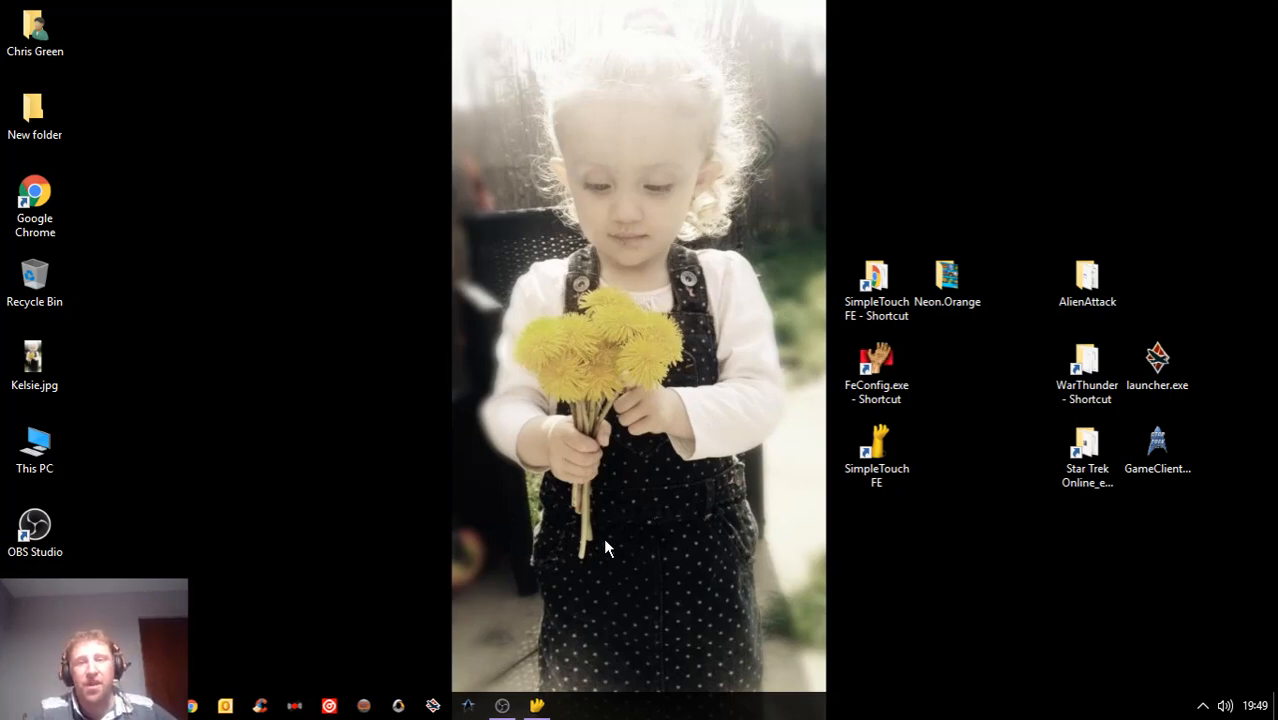
- Check the compatibility settings of AlienAttack.exe in the AlienAttack desktop folder, cancel without changes and close the folder
double_click(1083, 292)
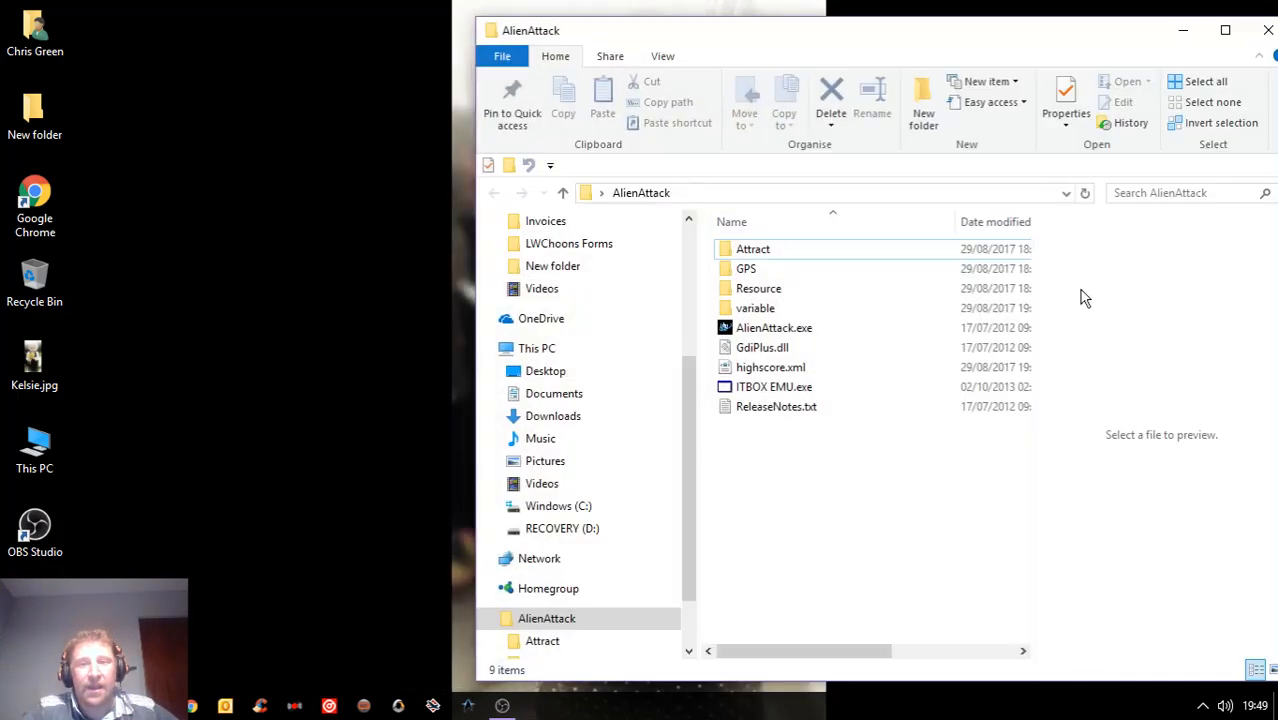
left_click(770, 328)
right_click(768, 330)
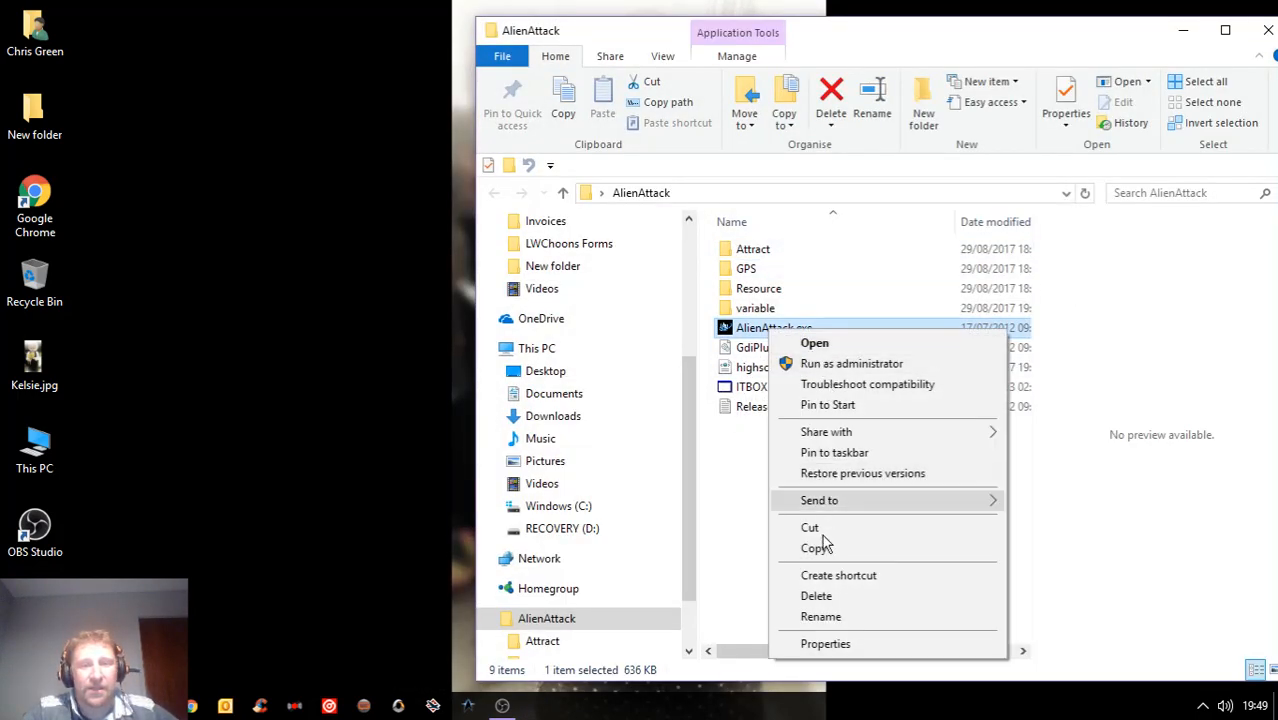
left_click(828, 644)
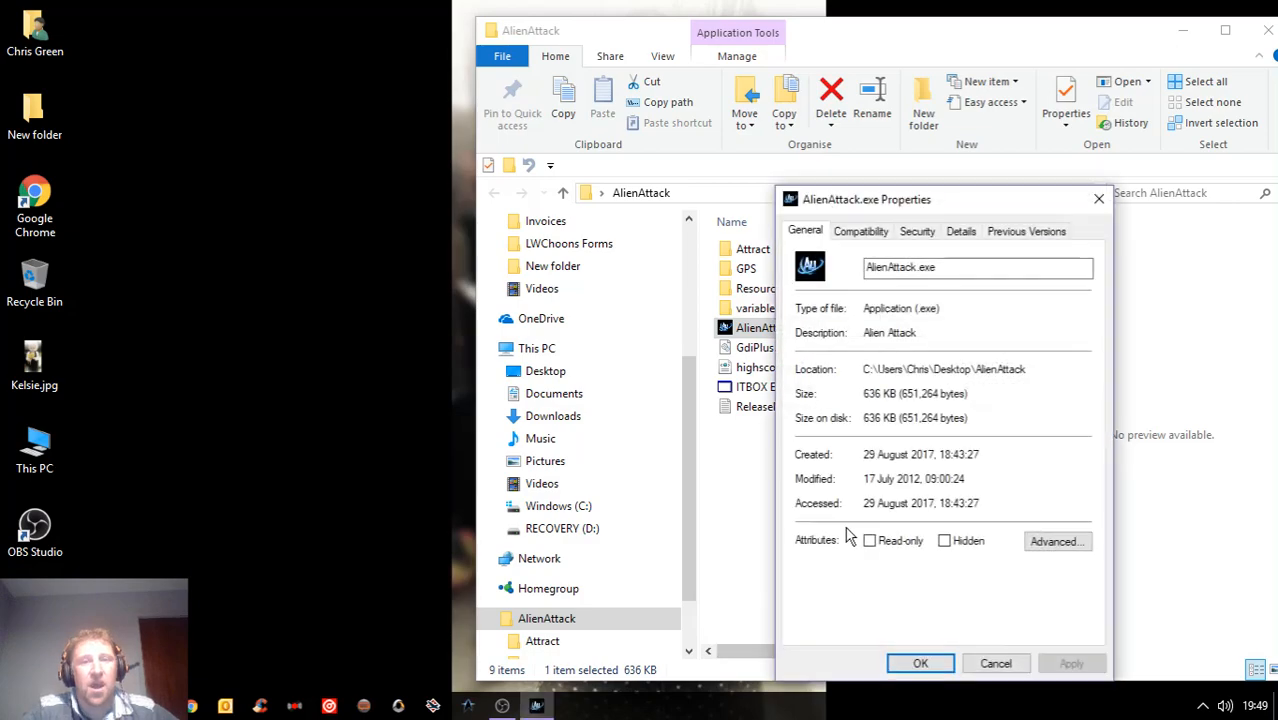
left_click(878, 231)
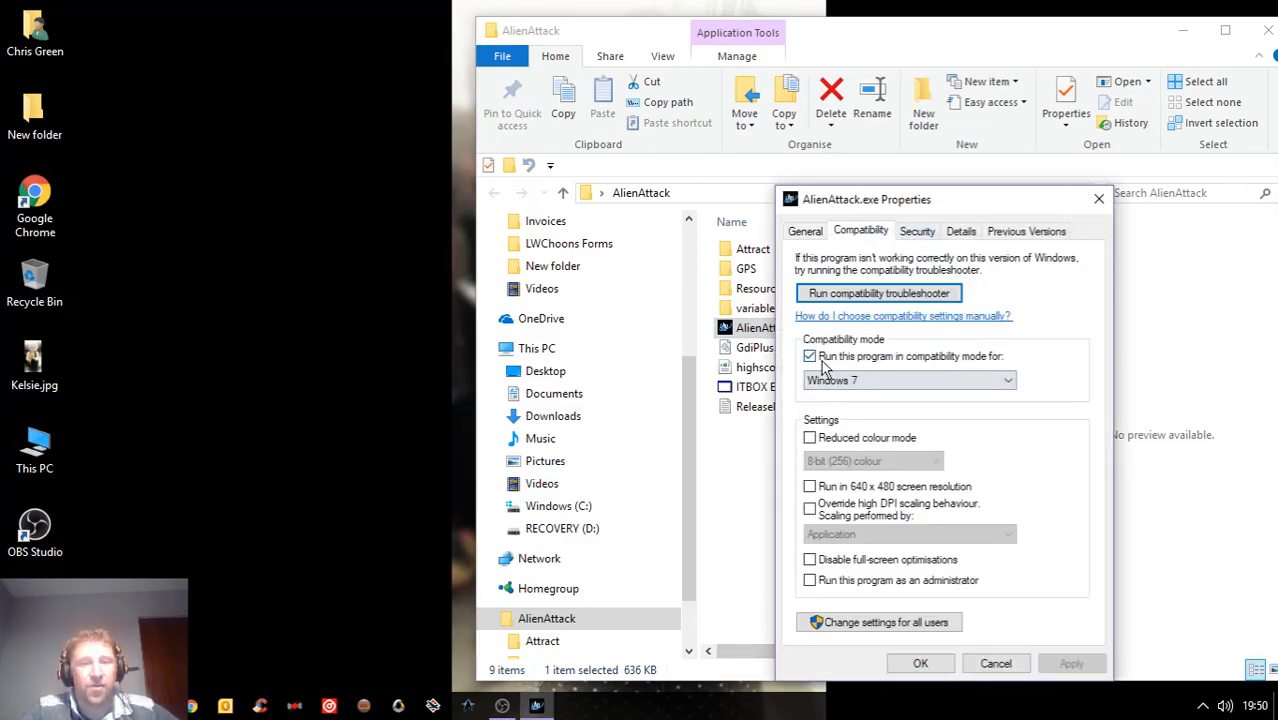
left_click(995, 663)
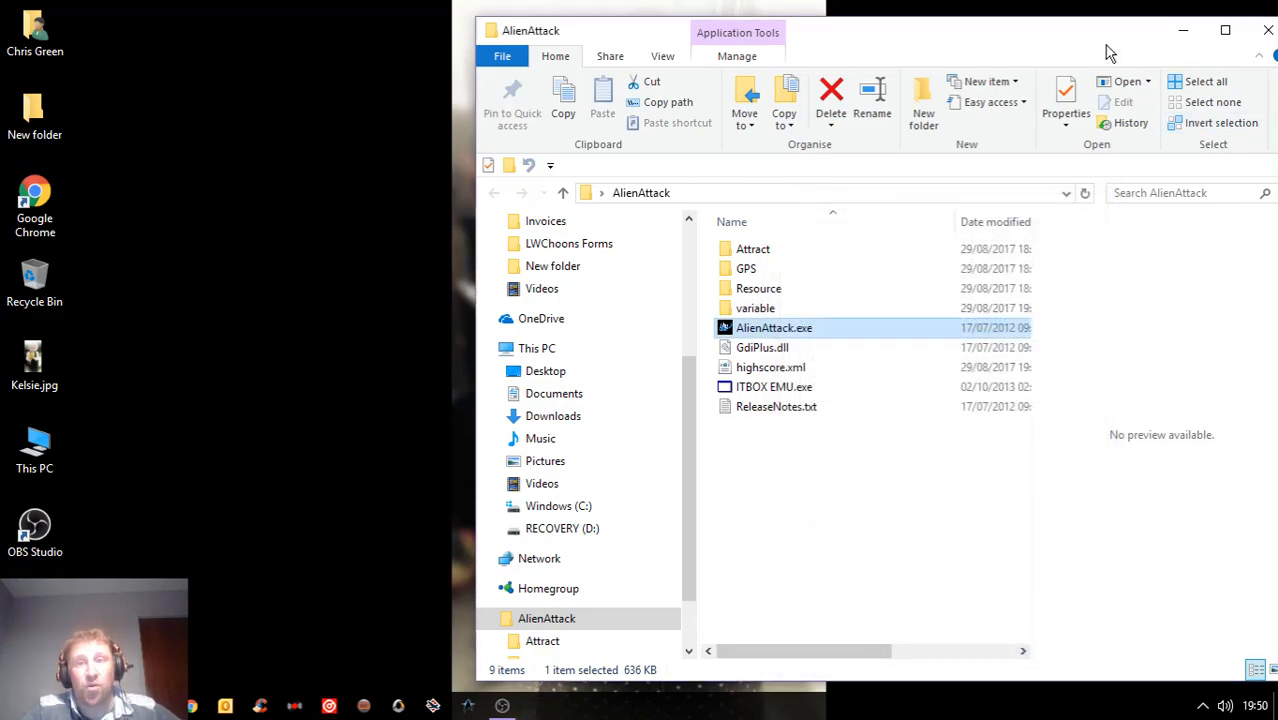
left_click_drag(1107, 48, 935, 37)
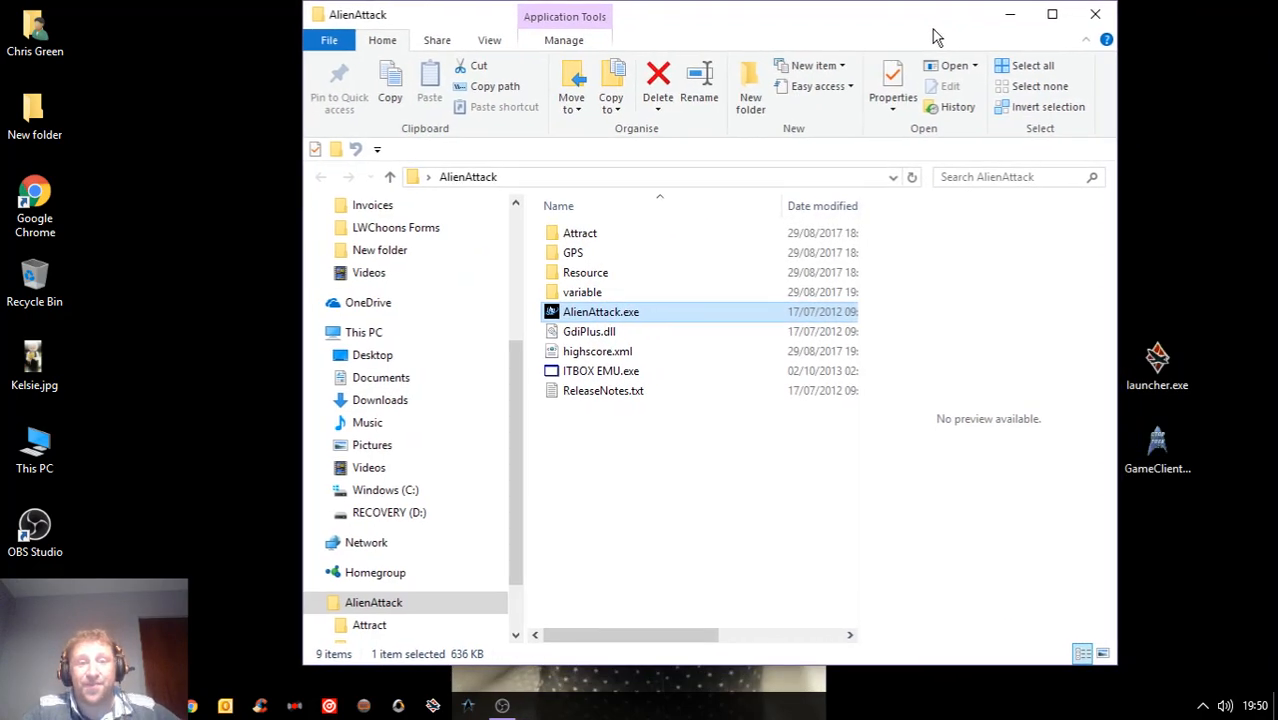
left_click(1097, 16)
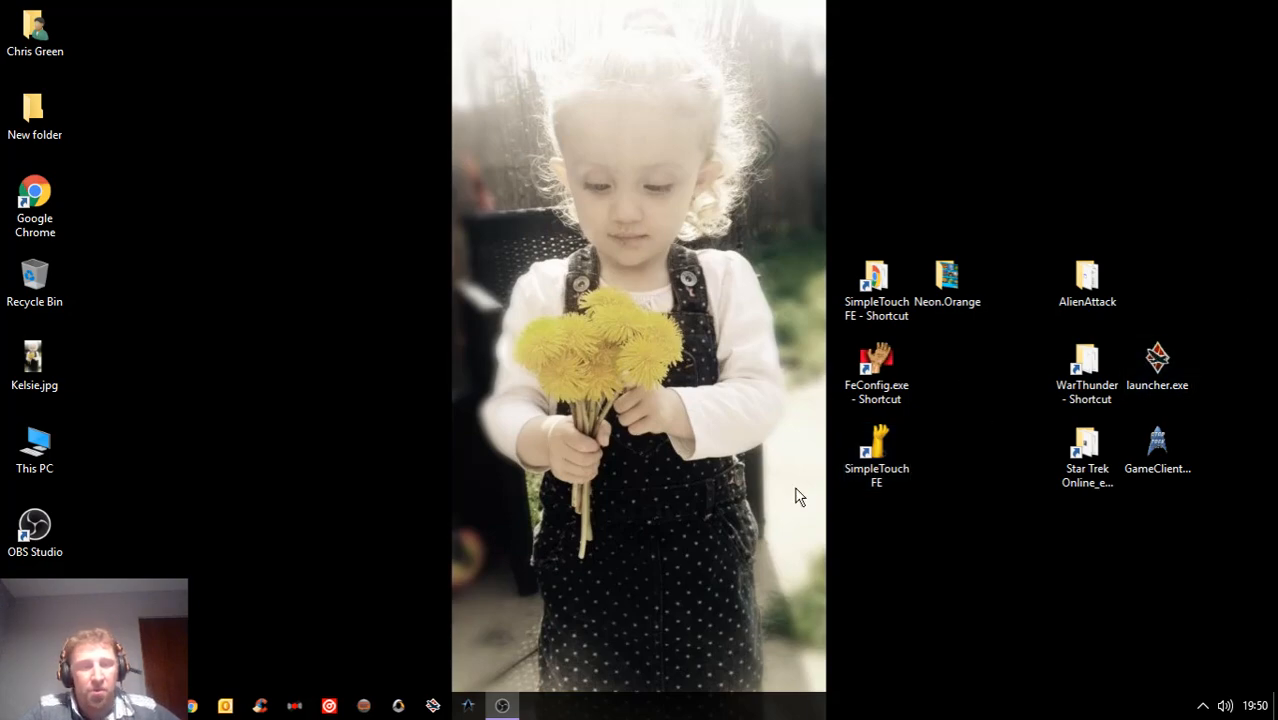
- Run the FeConfig.exe desktop shortcut as administrator and move its window clear of the game launcher files
right_click(877, 360)
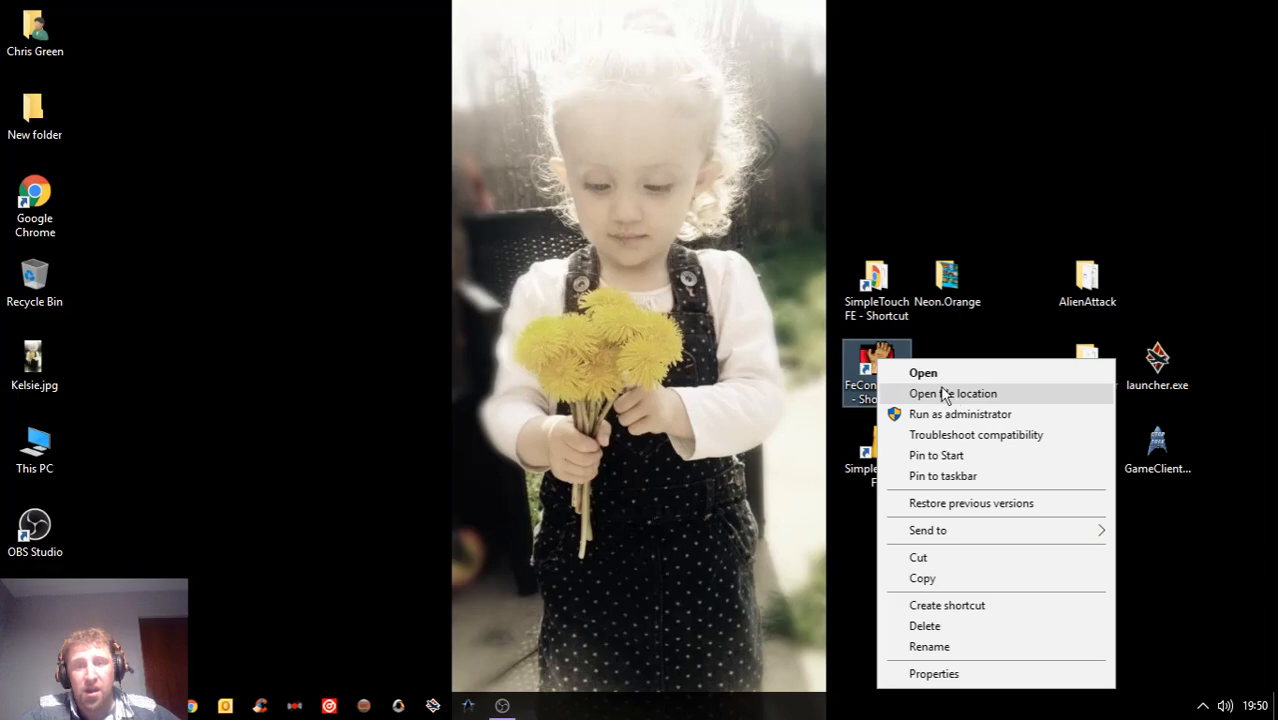
left_click(928, 416)
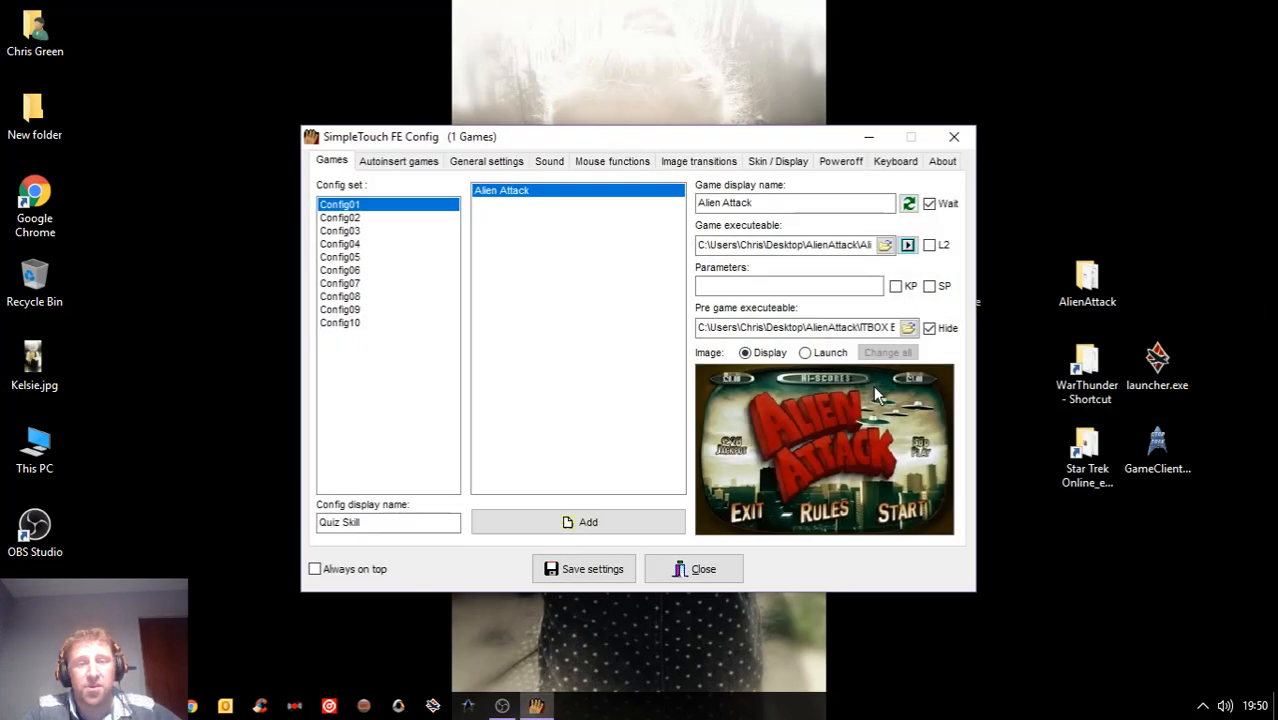
left_click_drag(709, 140, 628, 74)
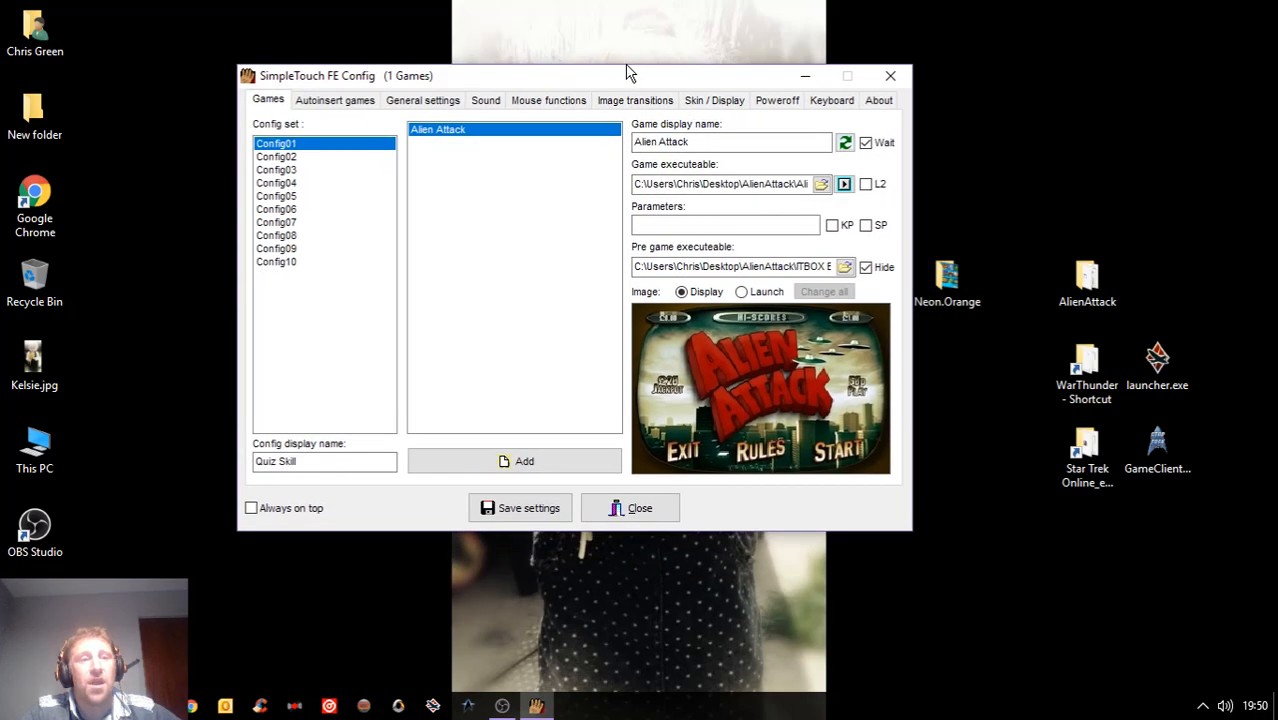
- Add a game named "War Thunder" to Config09, the MMO category
left_click(289, 252)
left_click(281, 238)
left_click(279, 251)
double_click(266, 461)
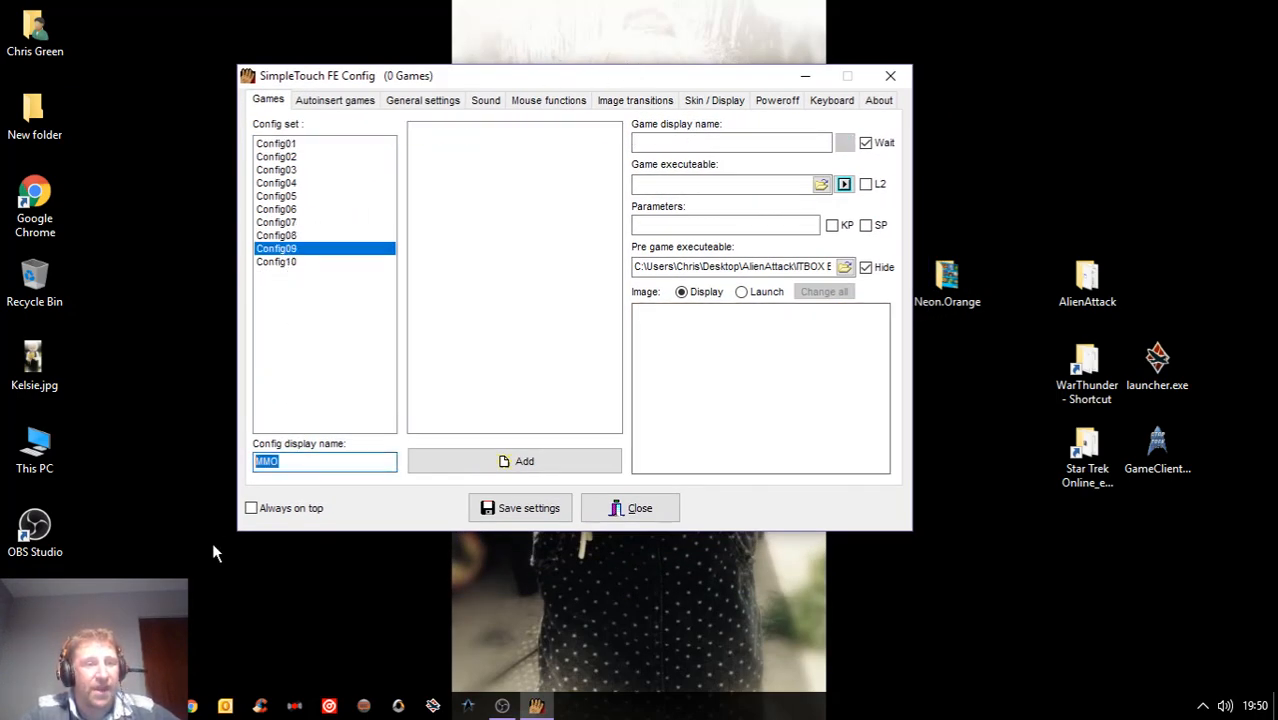
left_click(490, 465)
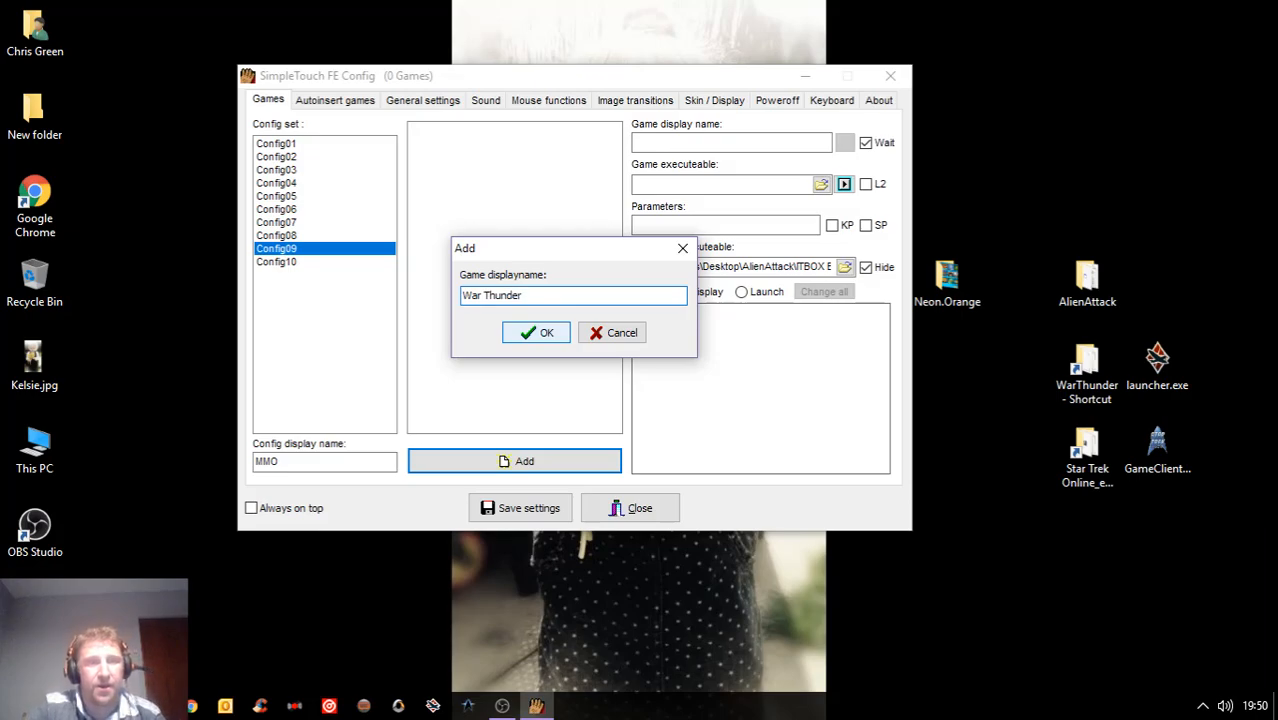
left_click(535, 332)
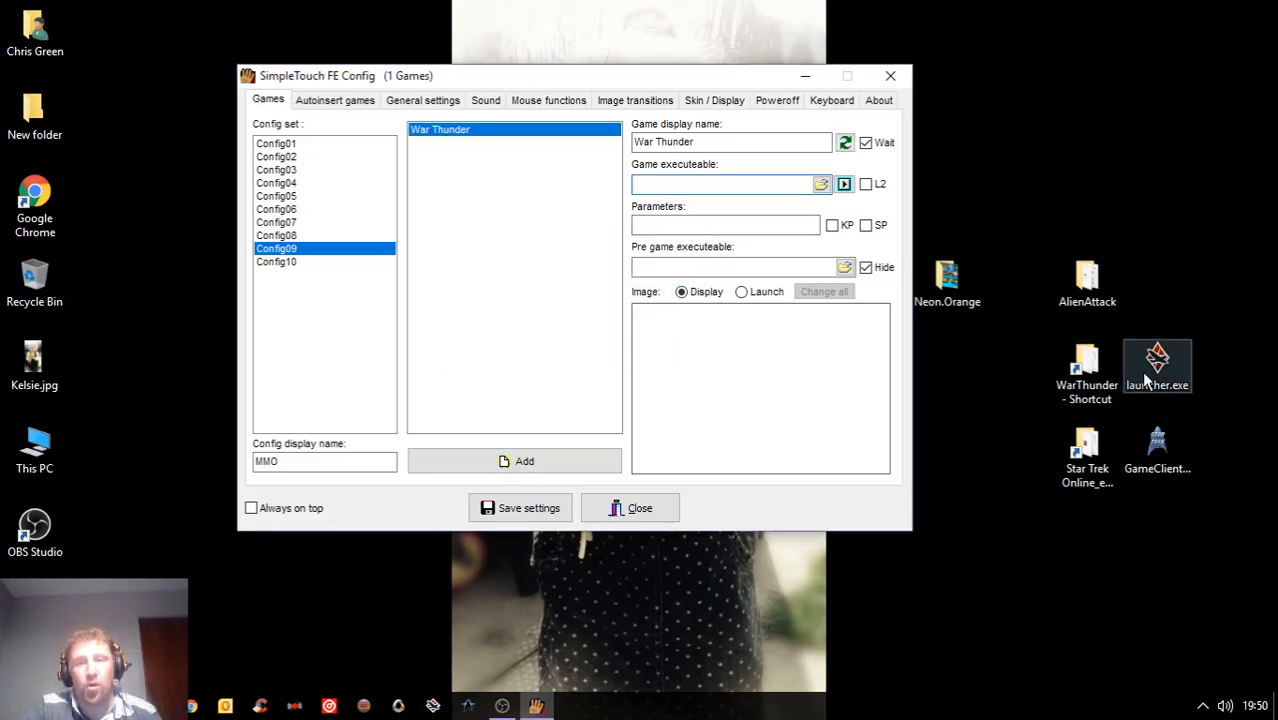
- Set War Thunder's game executable to launcher.exe from the Desktop folder
left_click(822, 186)
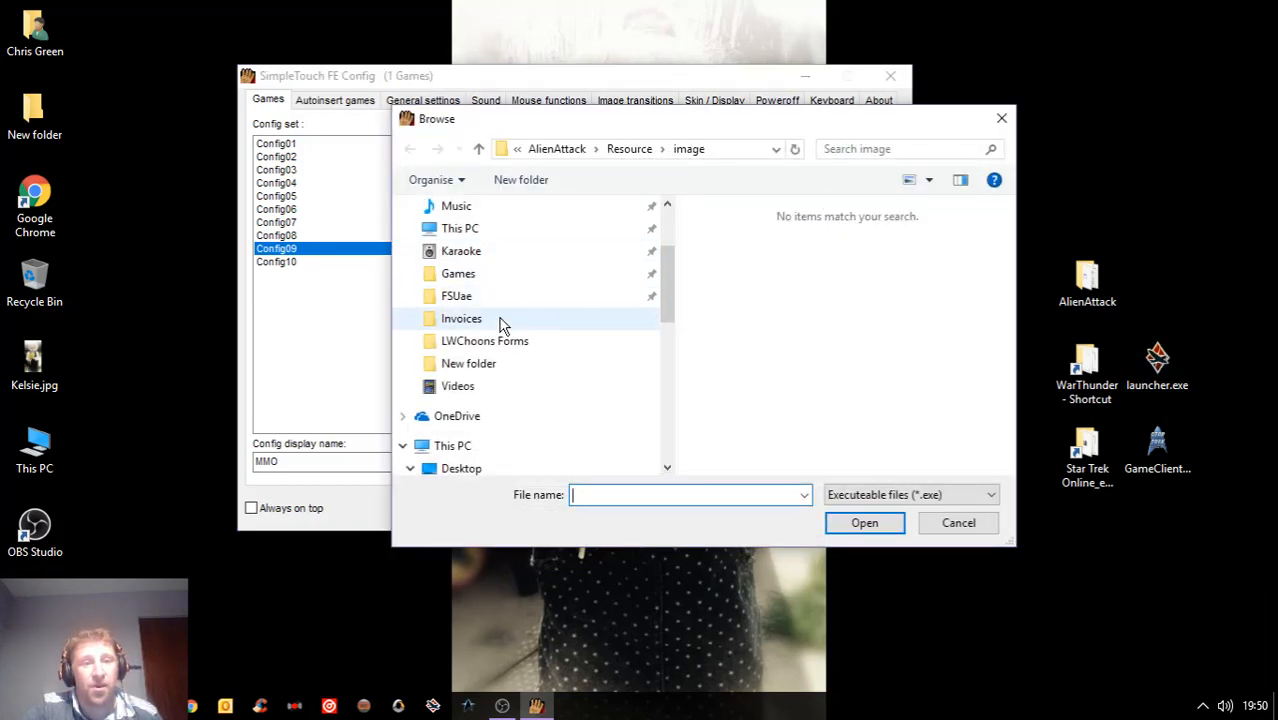
scroll(450, 365, "down", 1)
left_click(478, 401)
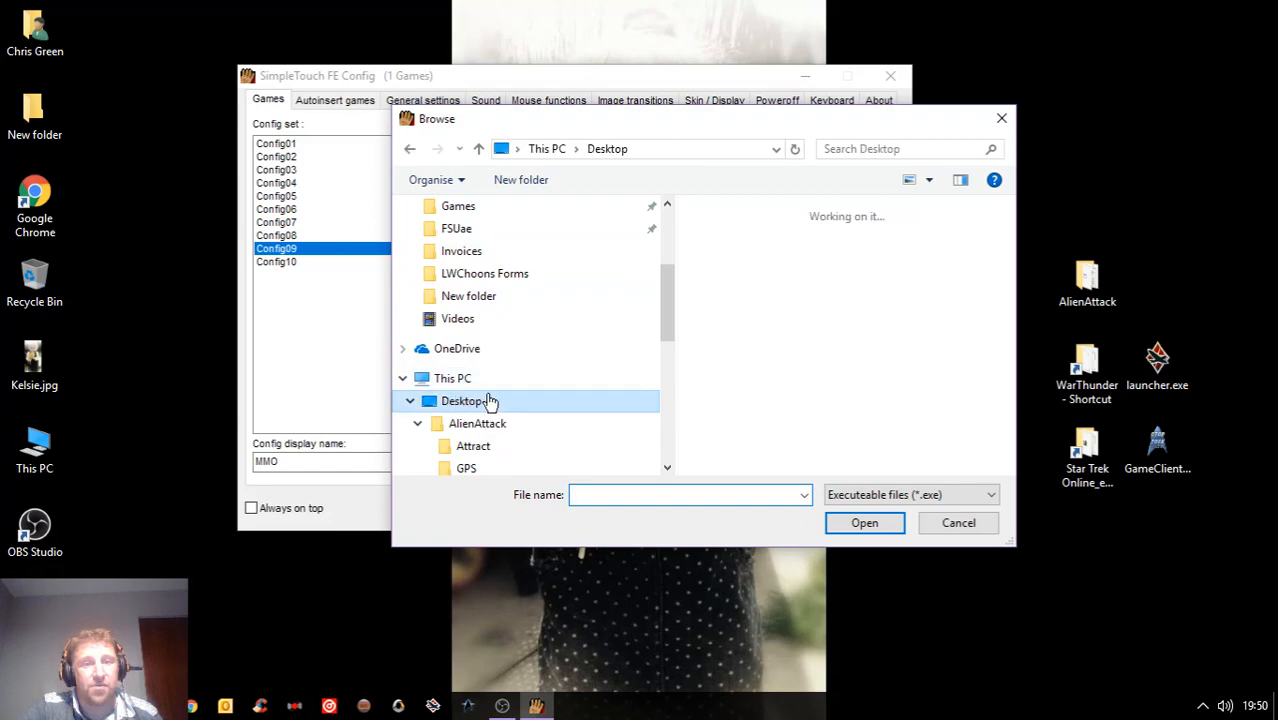
scroll(790, 320, "down", 1)
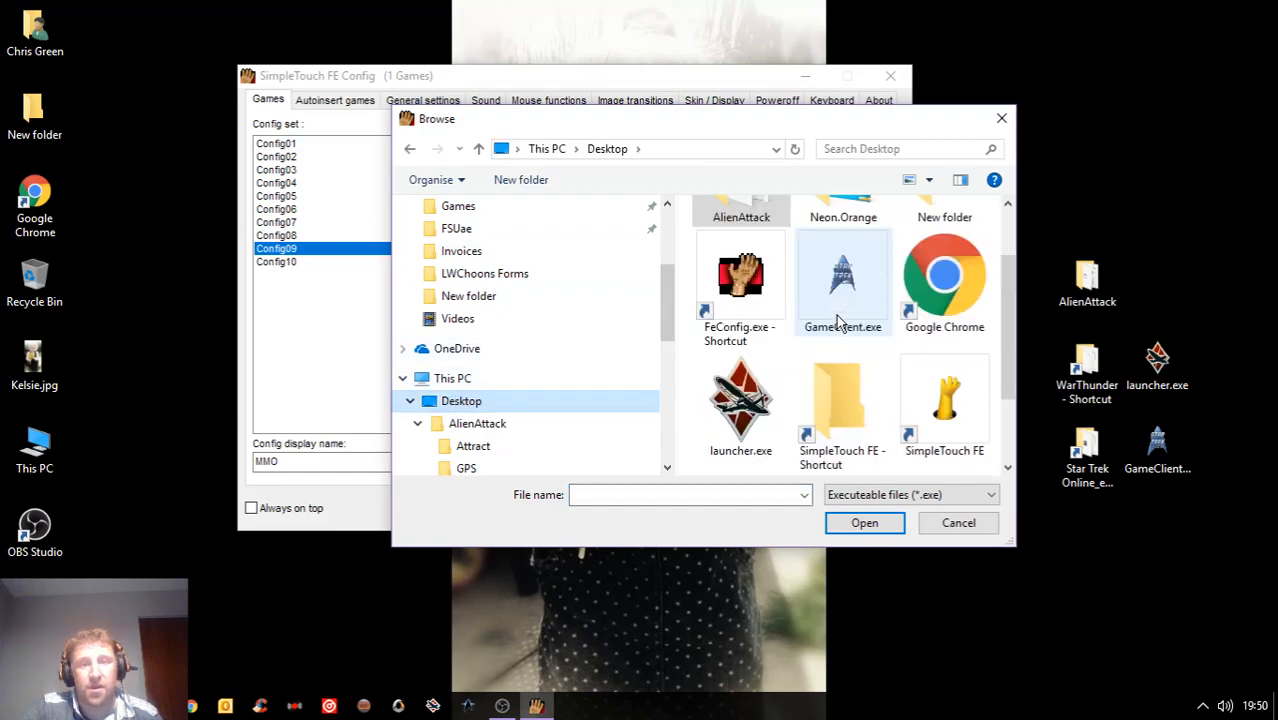
left_click(757, 418)
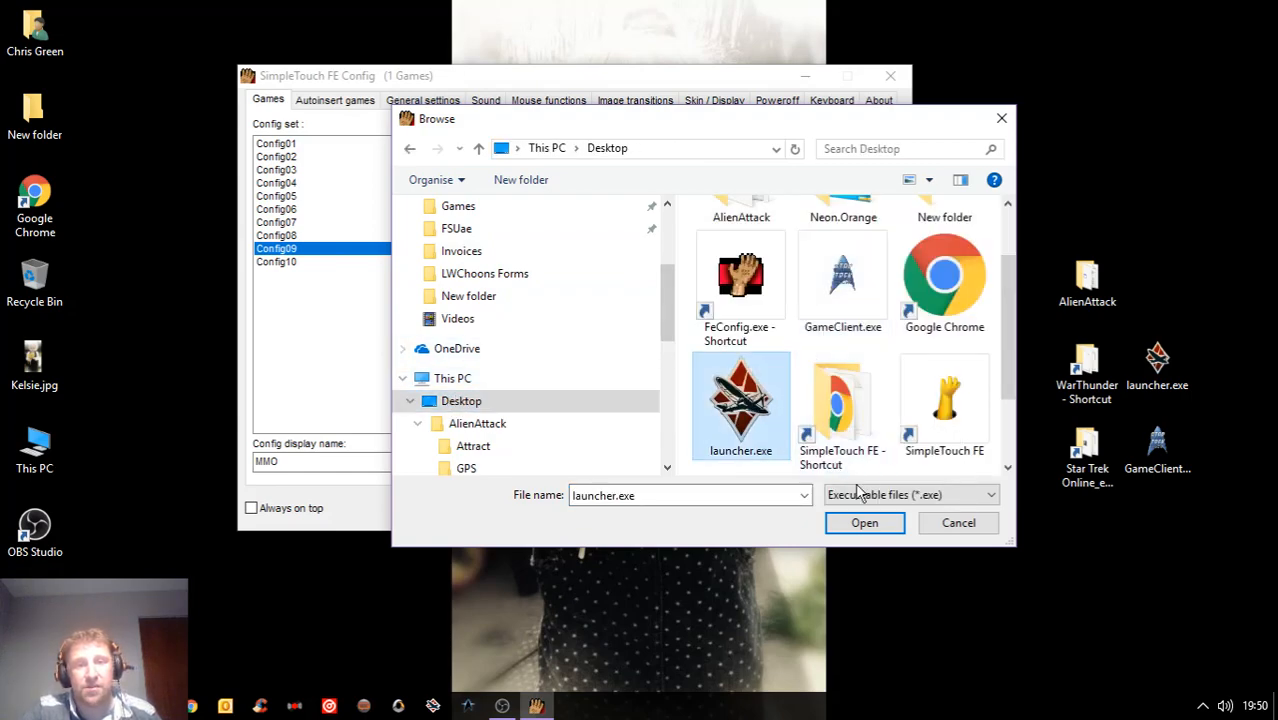
left_click(864, 523)
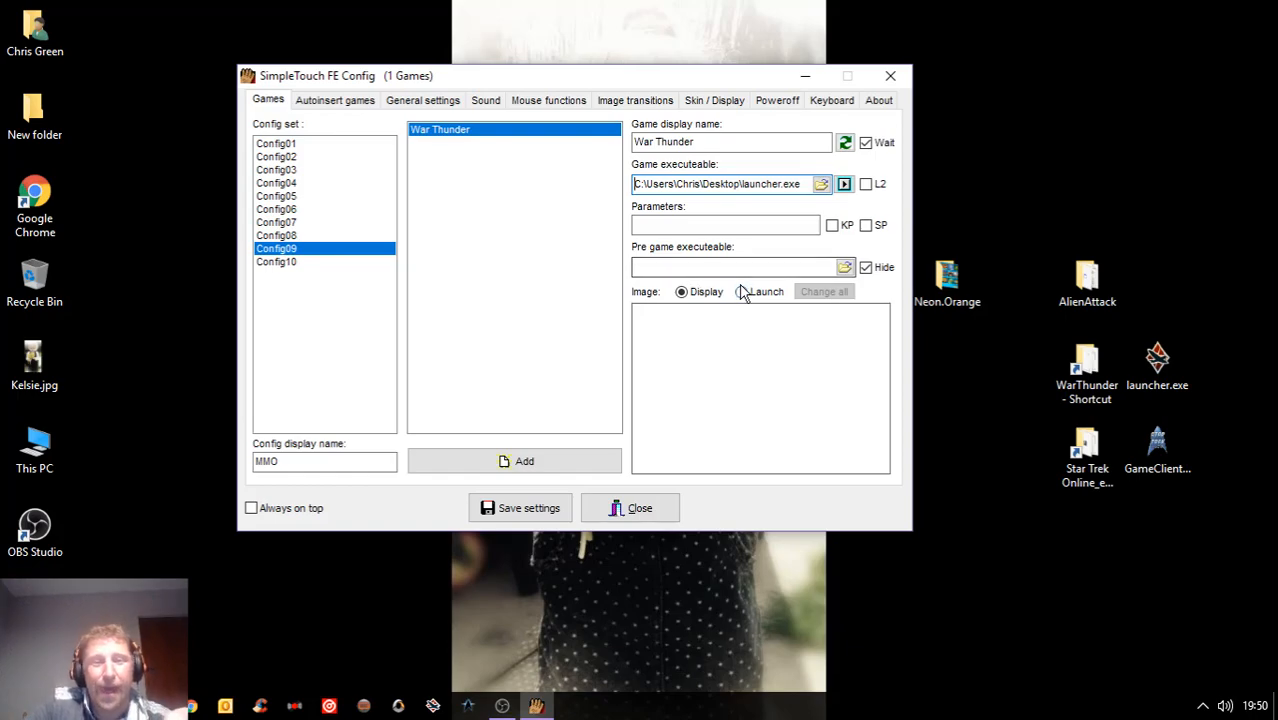
- Try to use launcher.exe from the desktop as War Thunder's display image and dismiss the resulting message
left_click(731, 329)
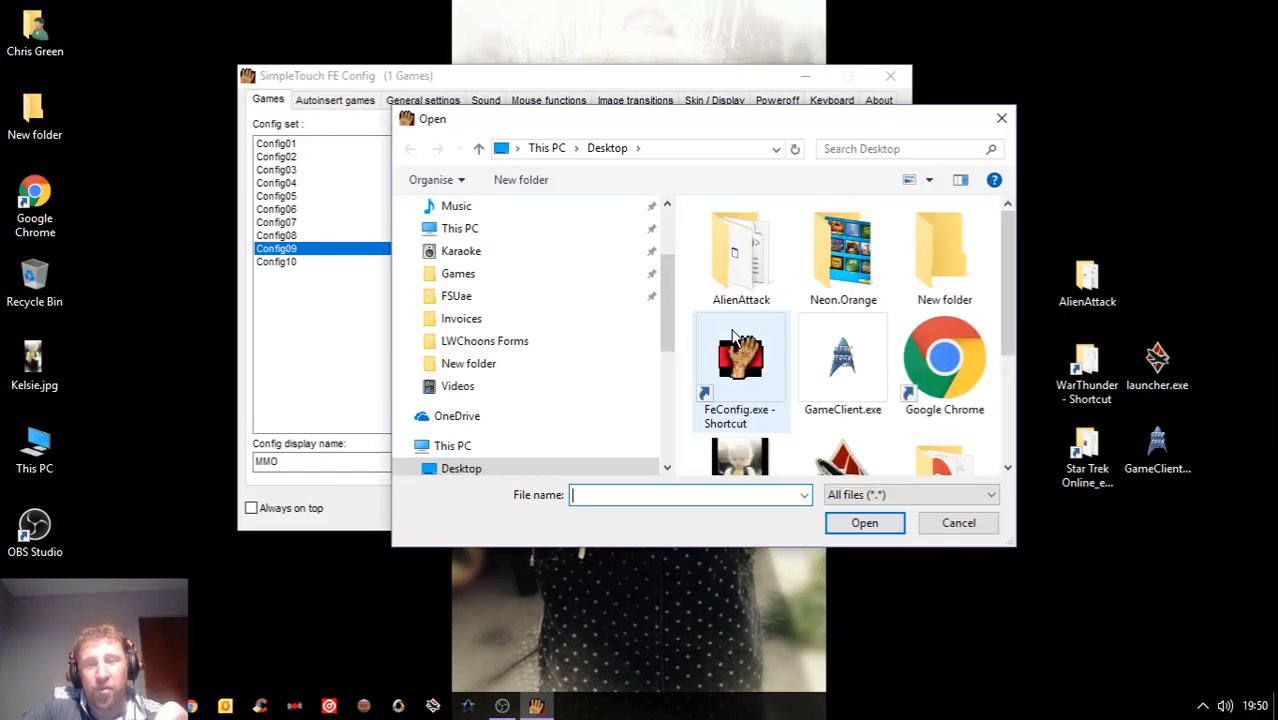
scroll(852, 328, "down", 3)
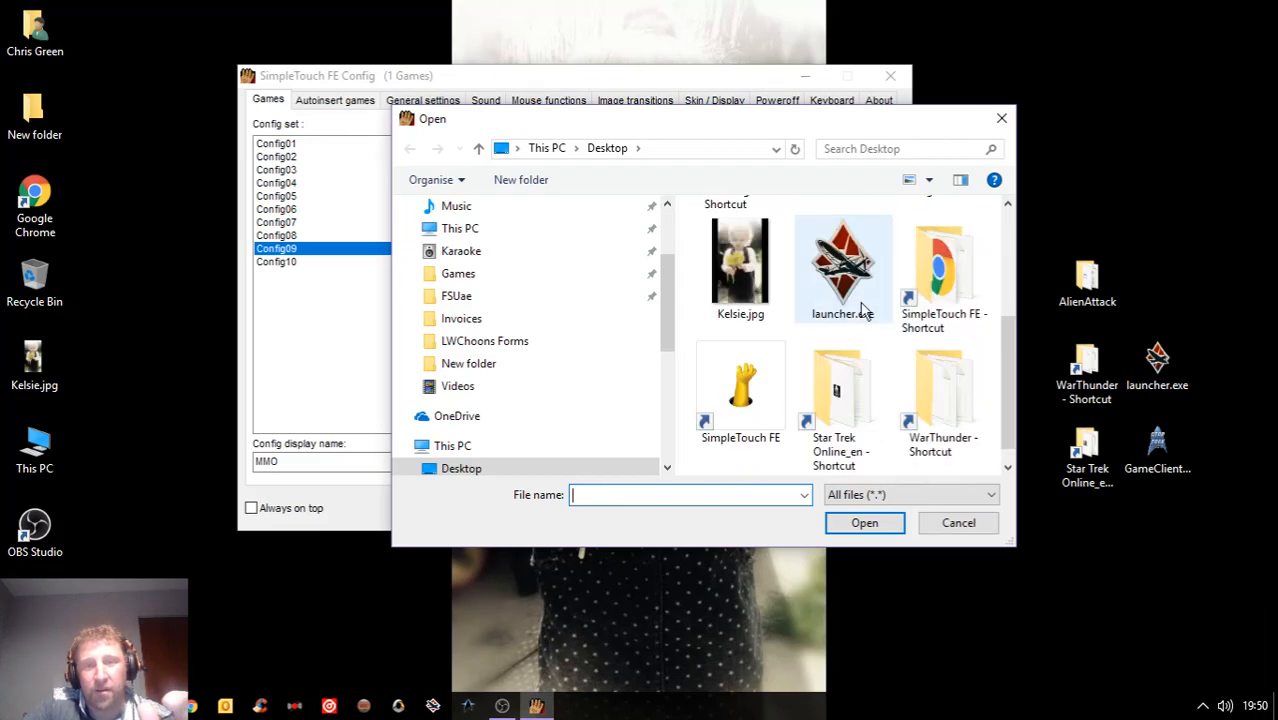
left_click(862, 282)
left_click(862, 525)
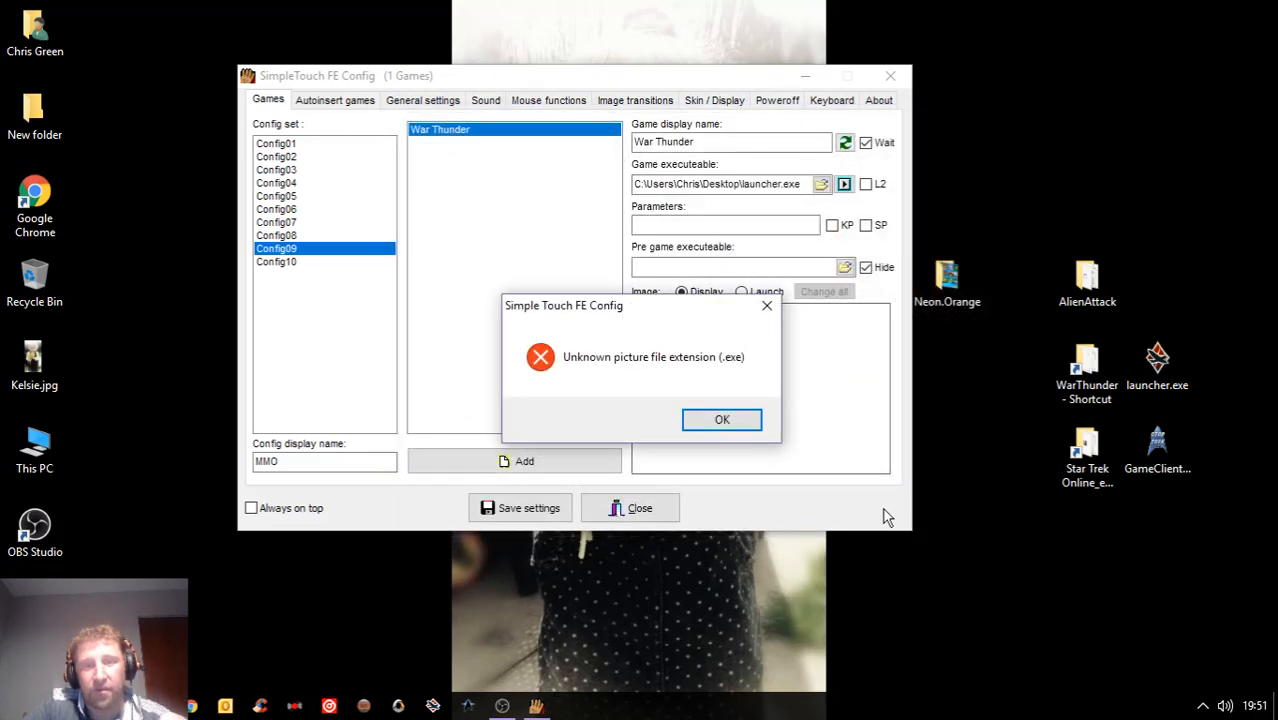
left_click(750, 422)
- Browse the C: drive, Program Files (x86), Documents and Pictures for a file to use as War Thunder's display image
left_click(816, 371)
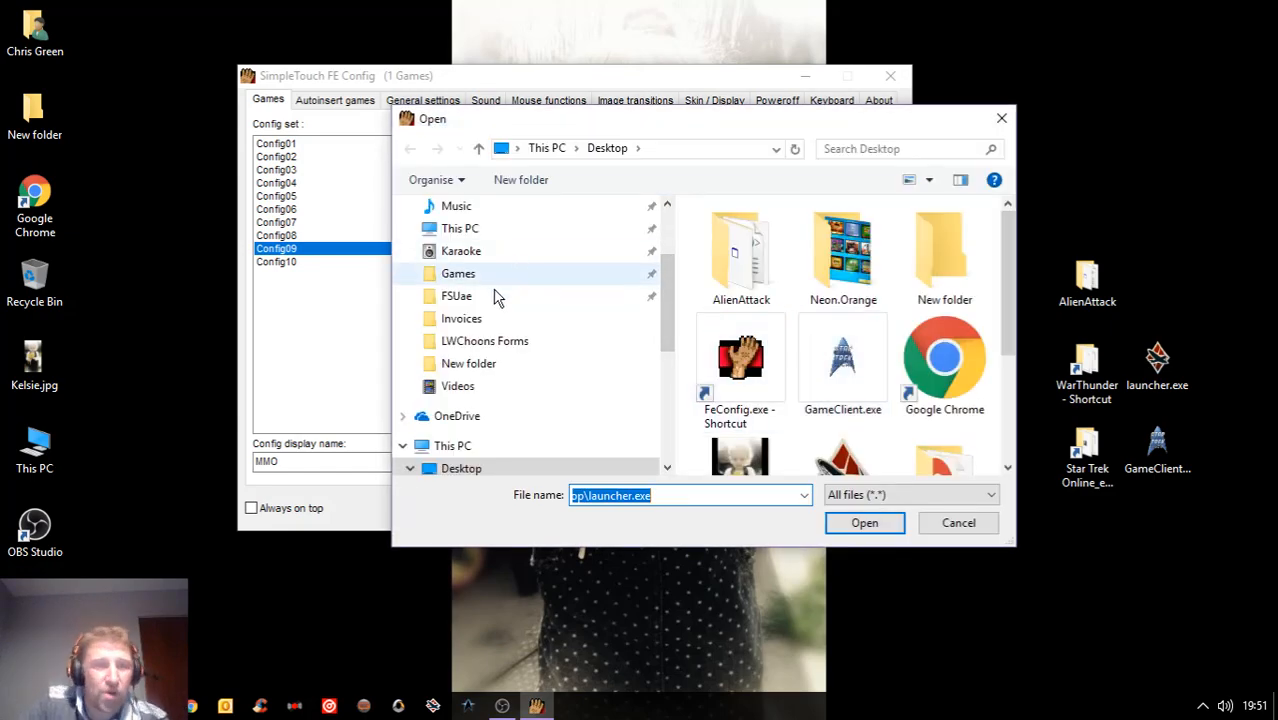
scroll(516, 330, "down", 1)
scroll(516, 330, "down", 2)
scroll(499, 328, "down", 2)
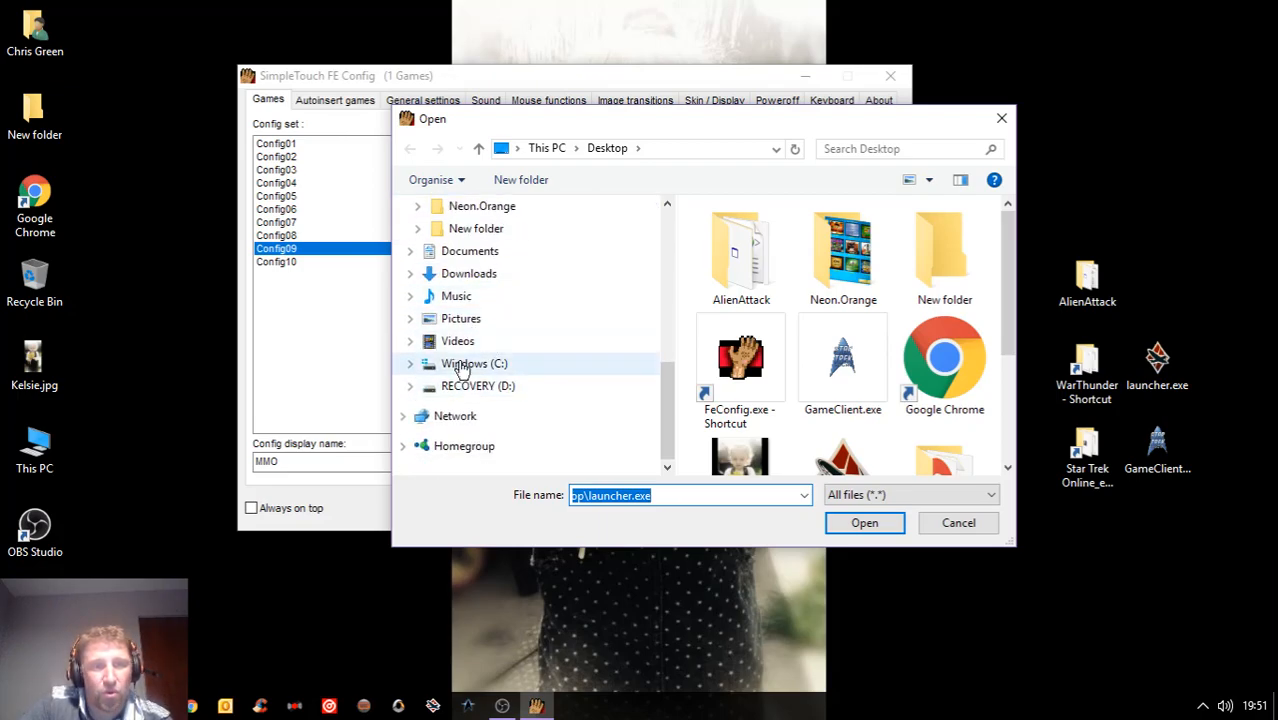
left_click(462, 366)
scroll(551, 352, "down", 1)
scroll(549, 350, "down", 1)
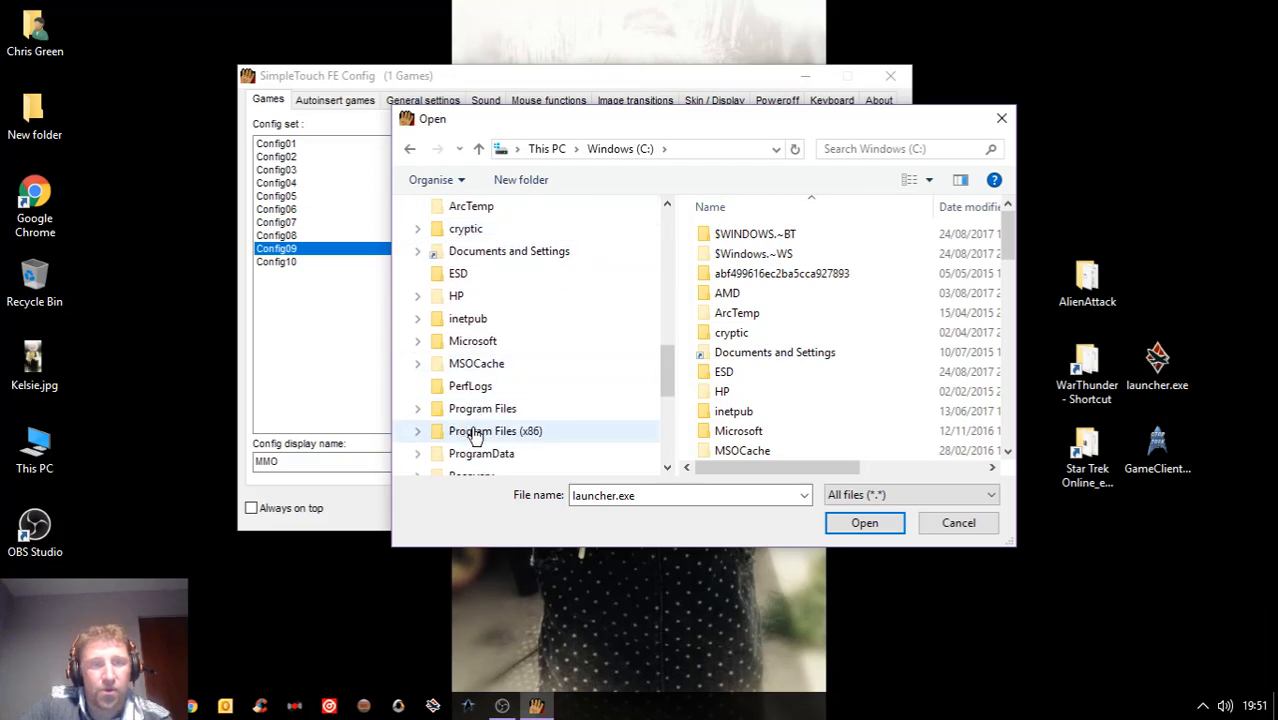
left_click(478, 434)
scroll(566, 340, "down", 5)
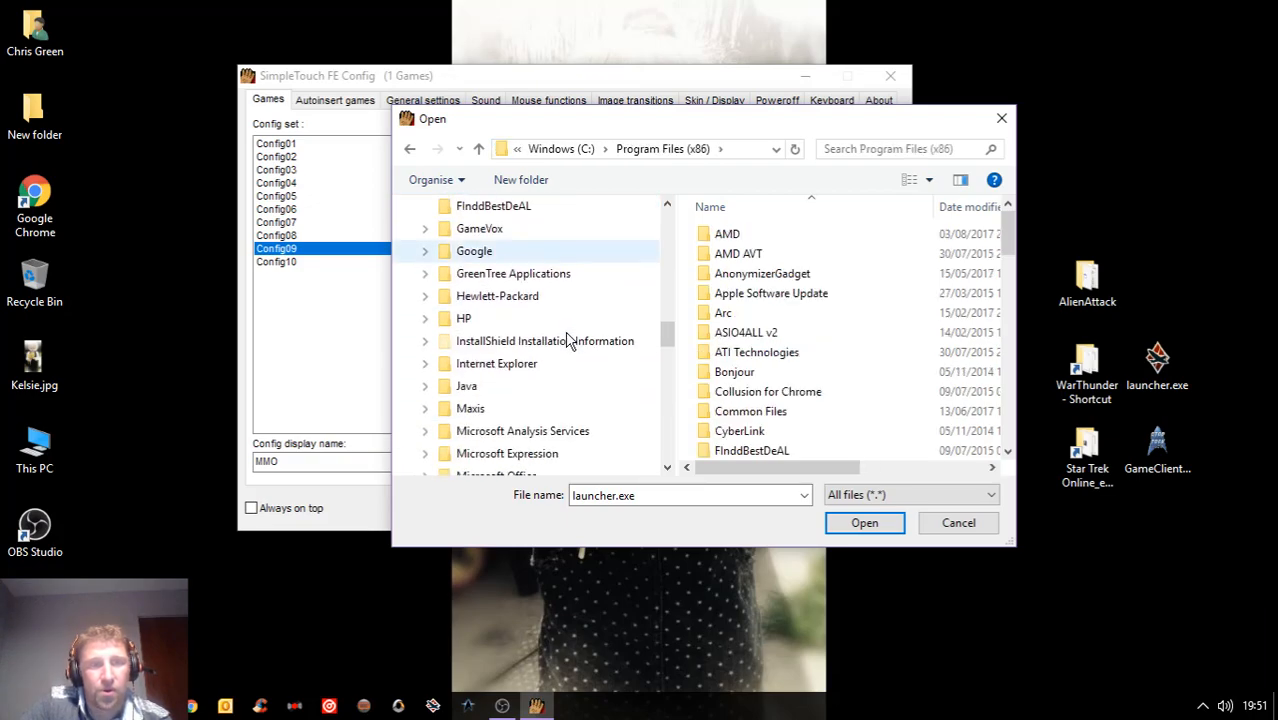
scroll(566, 340, "down", 7)
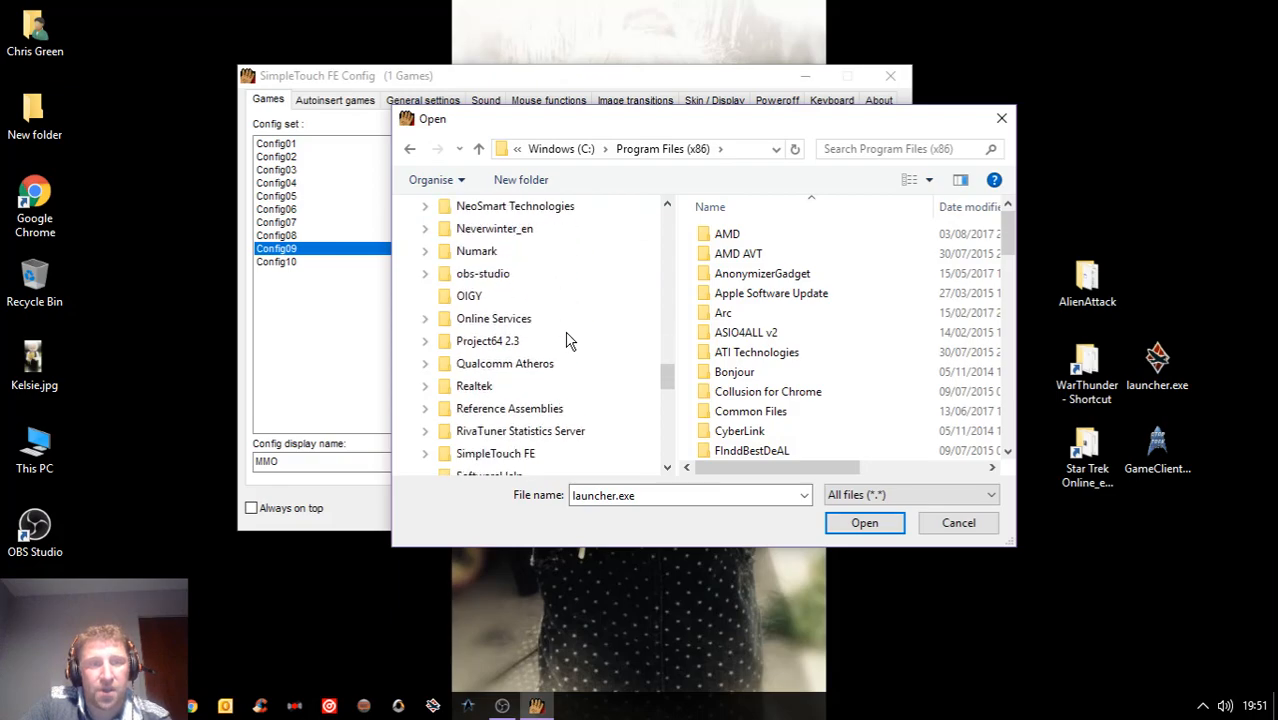
scroll(566, 340, "down", 3)
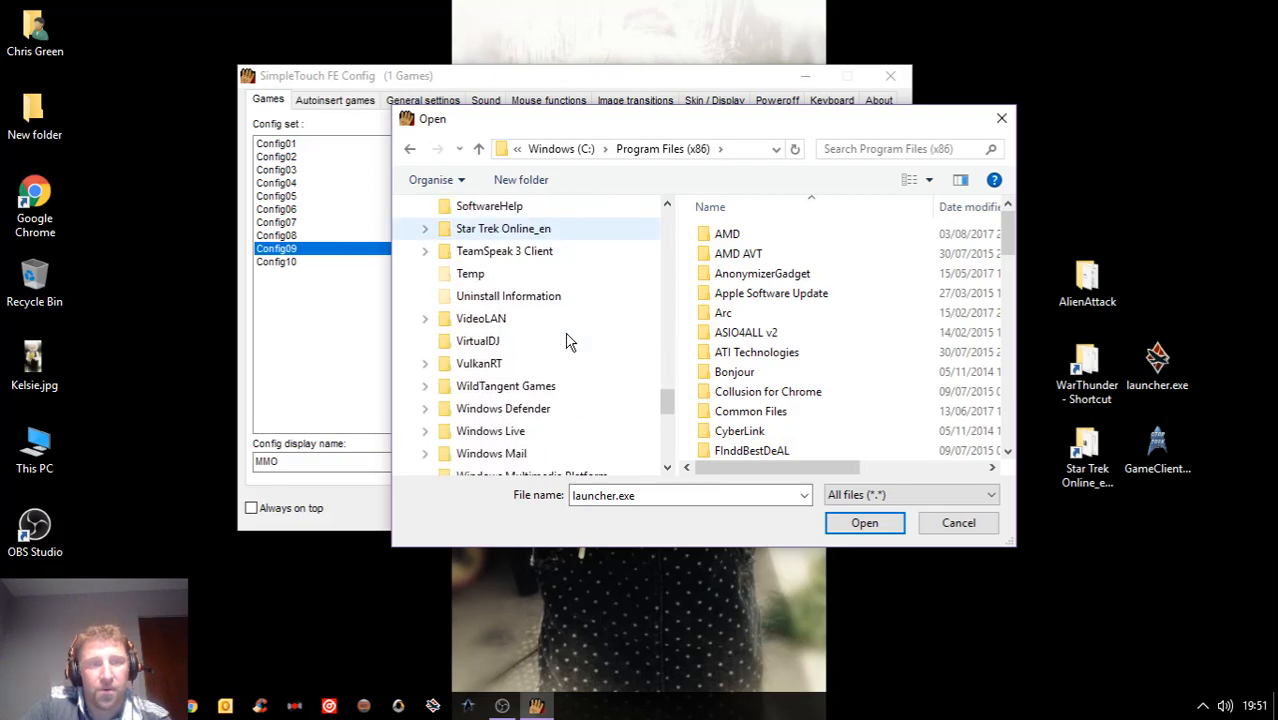
scroll(566, 341, "up", 2)
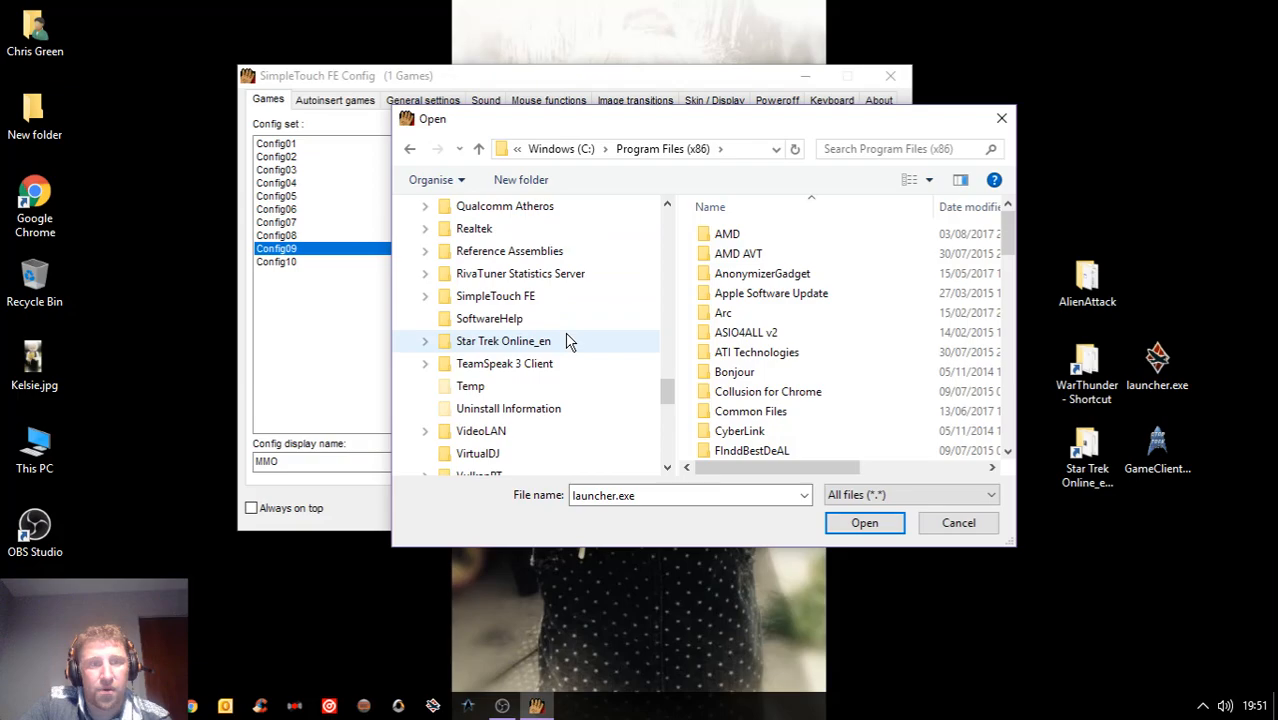
left_click(409, 148)
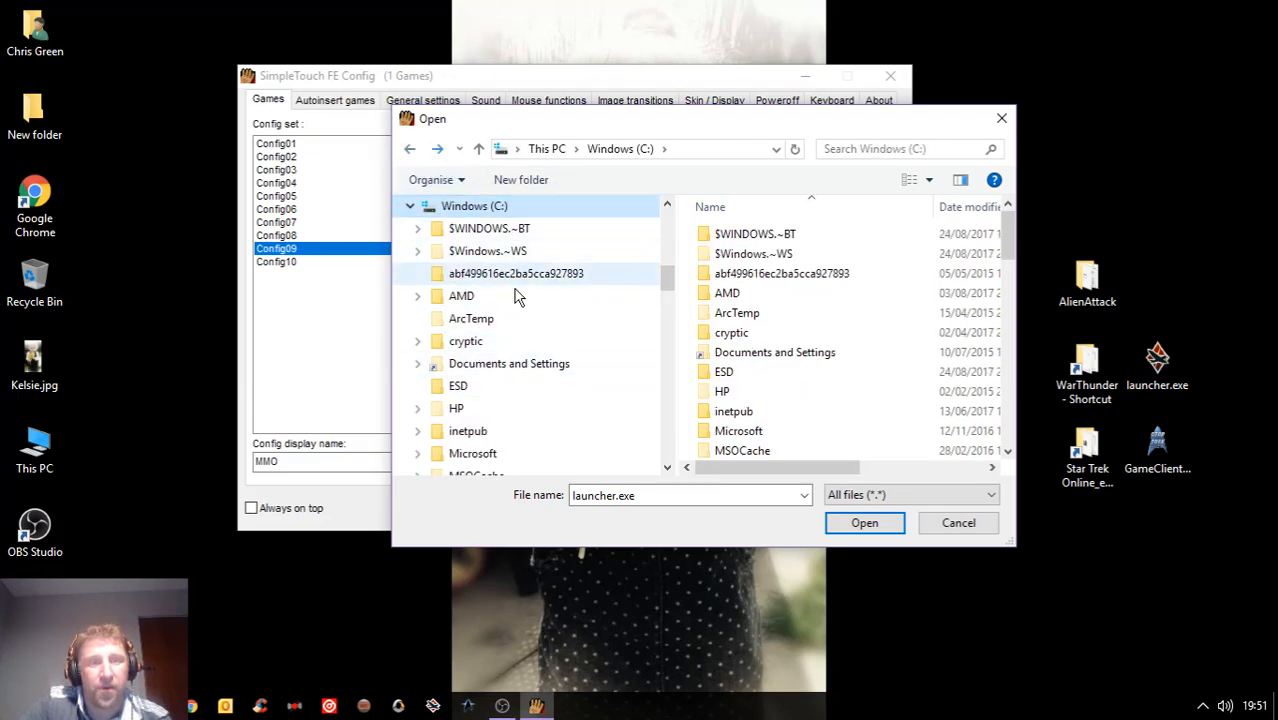
scroll(540, 300, "up", 4)
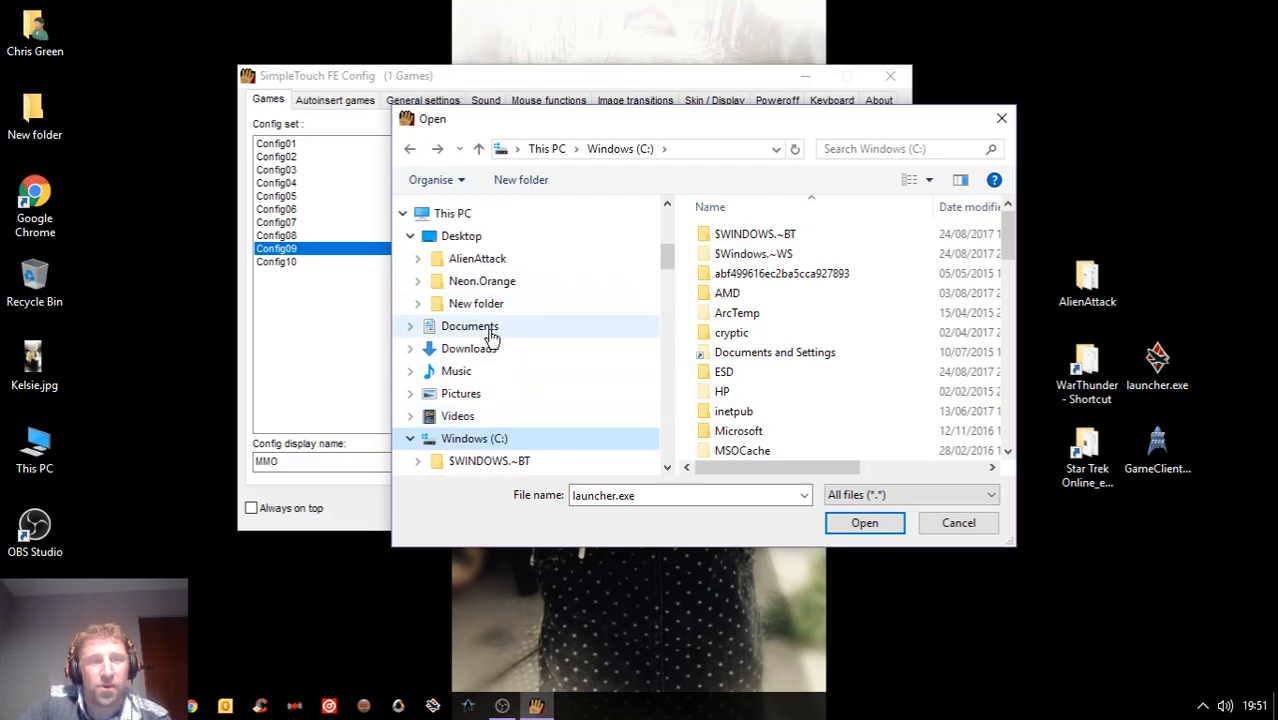
left_click(445, 327)
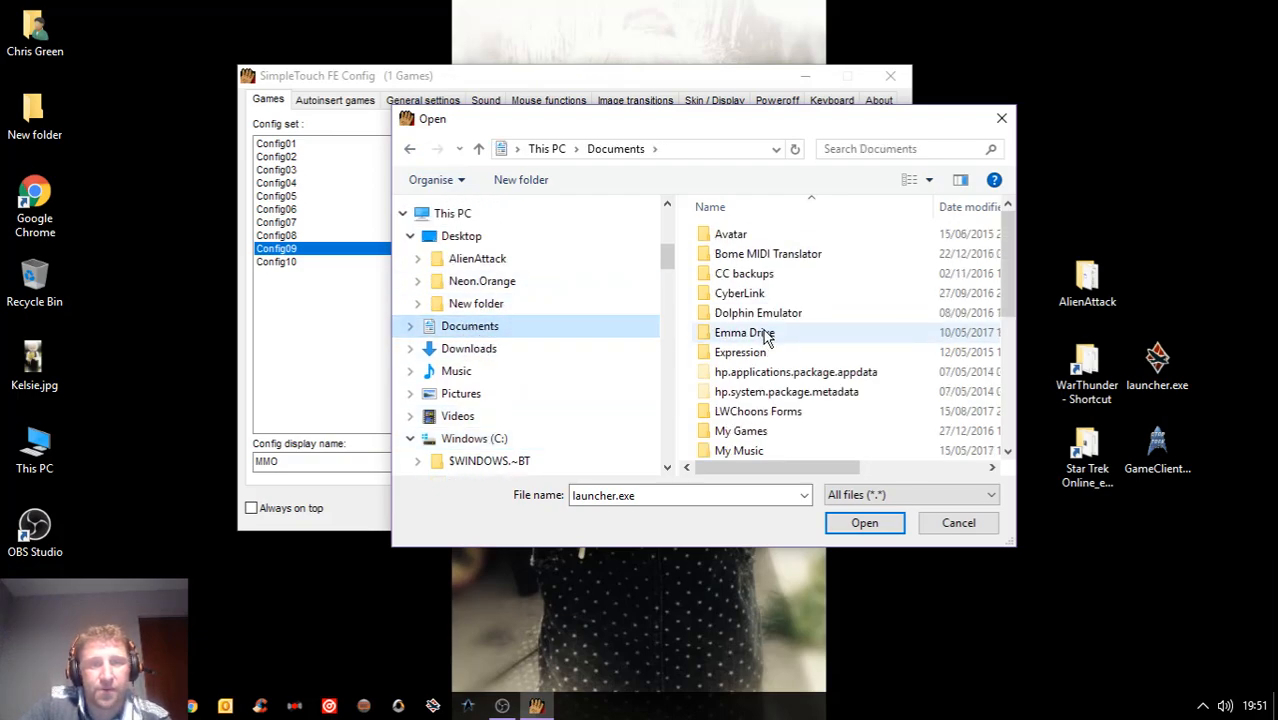
scroll(772, 343, "down", 3)
scroll(765, 350, "up", 3)
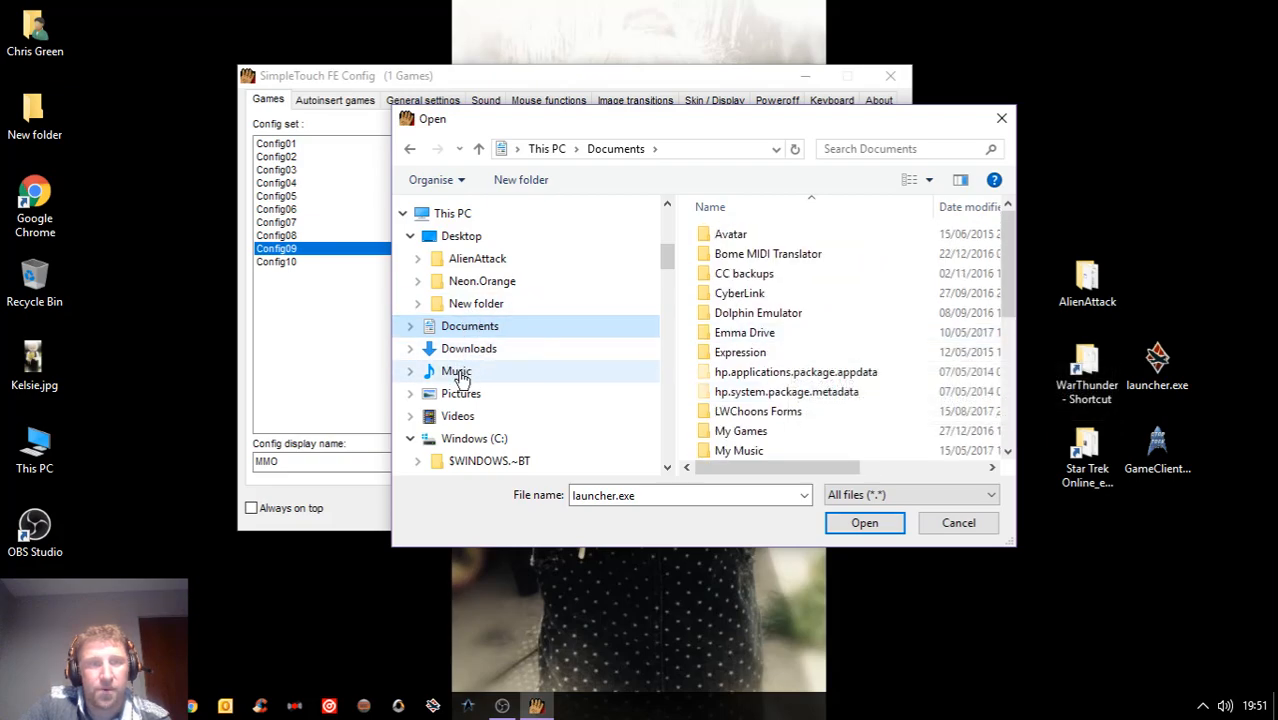
scroll(510, 365, "down", 1)
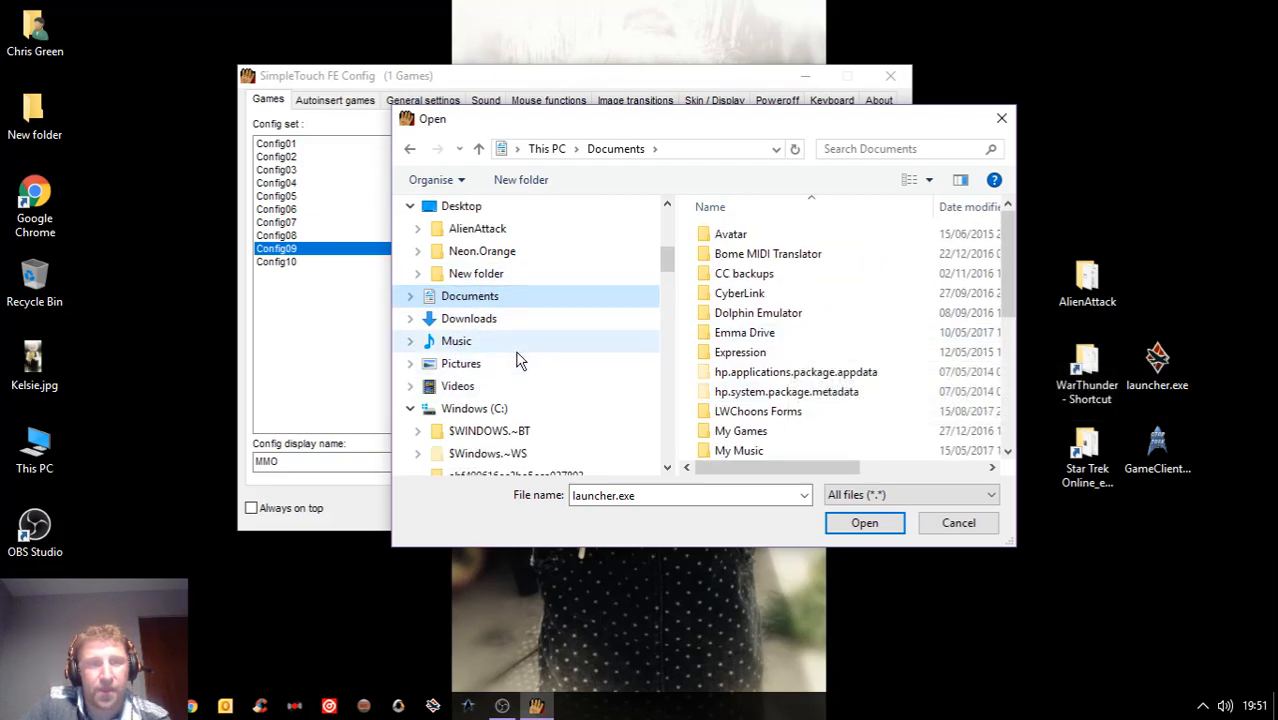
left_click(459, 366)
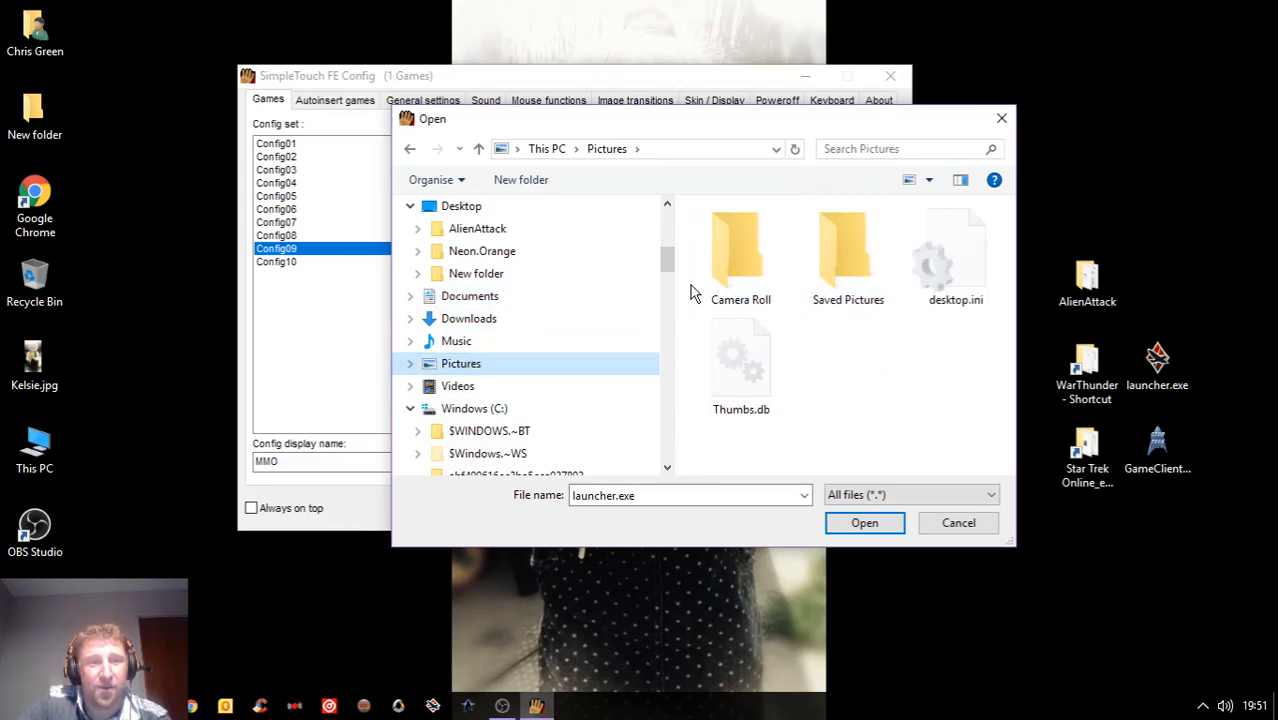
- Use the JPG photo from the desktop as War Thunder's display image, save the settings and close the configuration tool
left_click(450, 206)
scroll(812, 344, "down", 2)
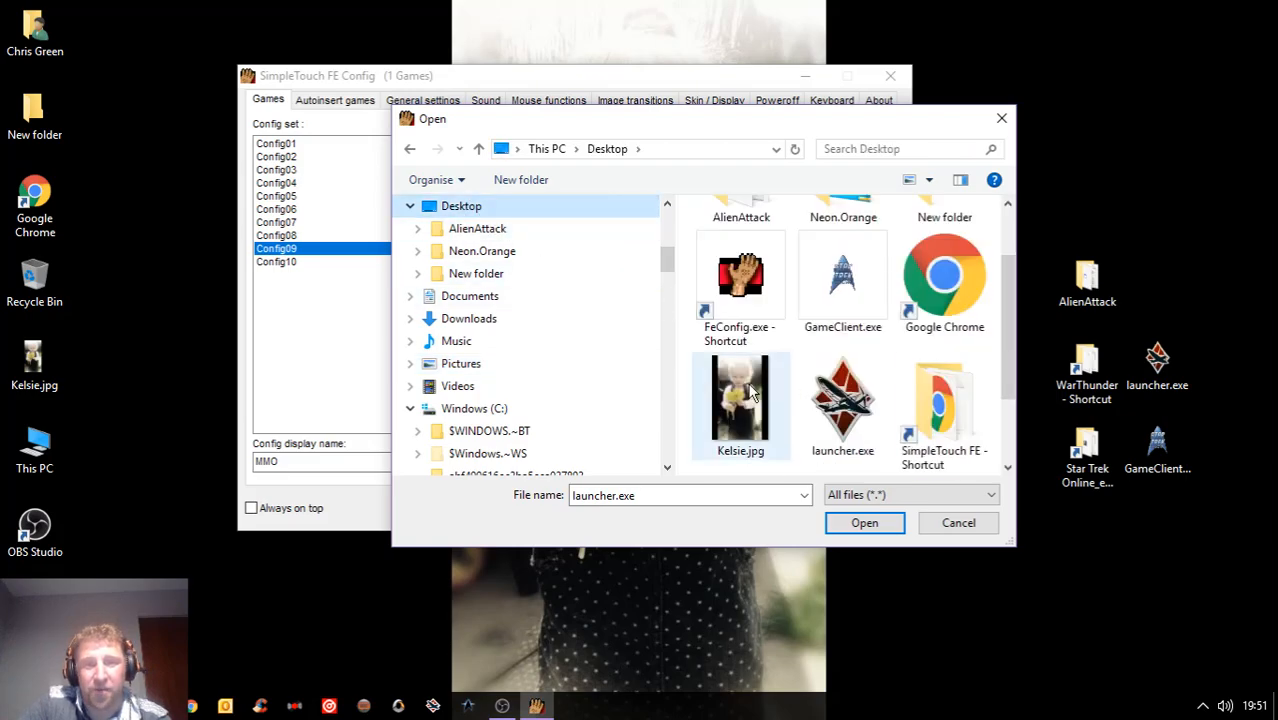
double_click(745, 395)
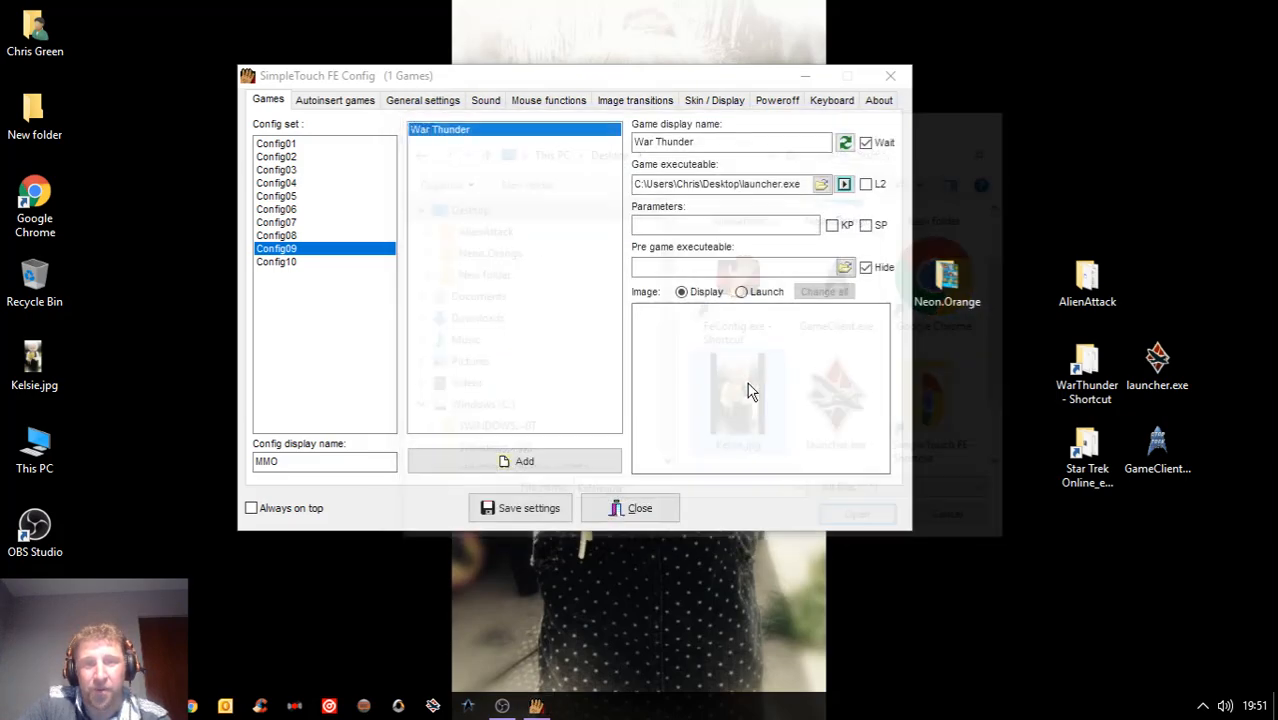
left_click(533, 512)
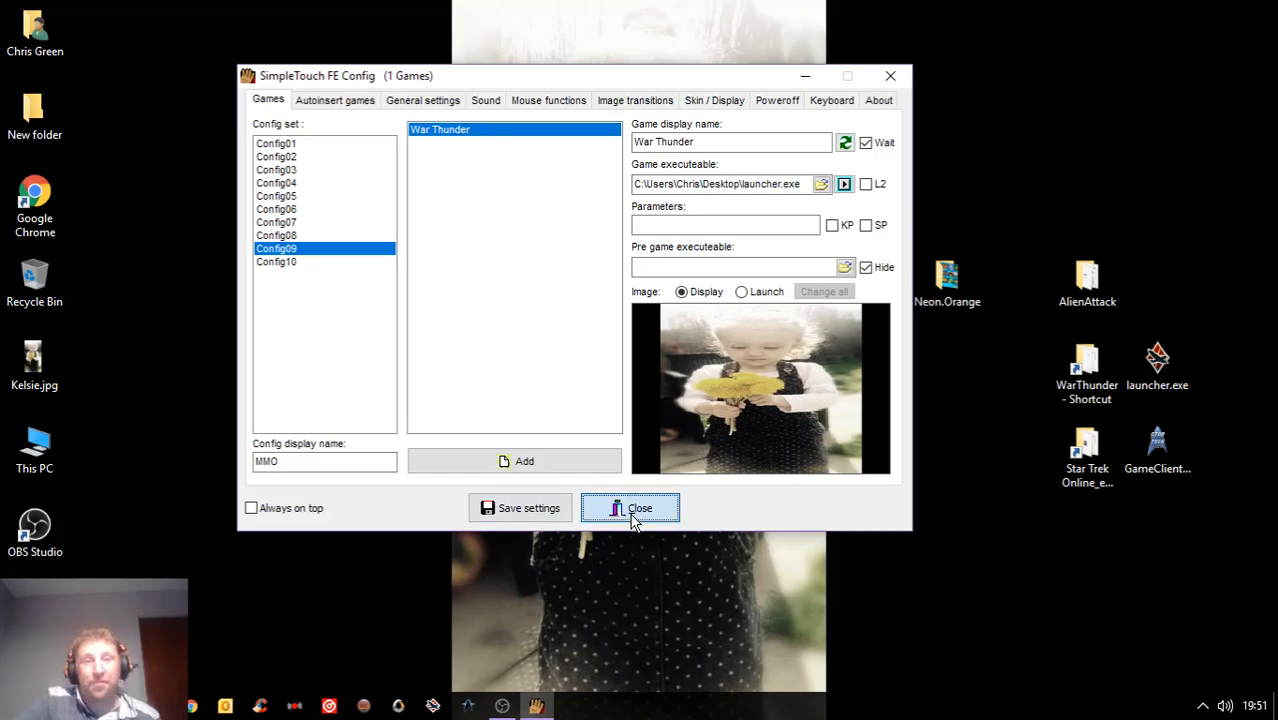
left_click(632, 512)
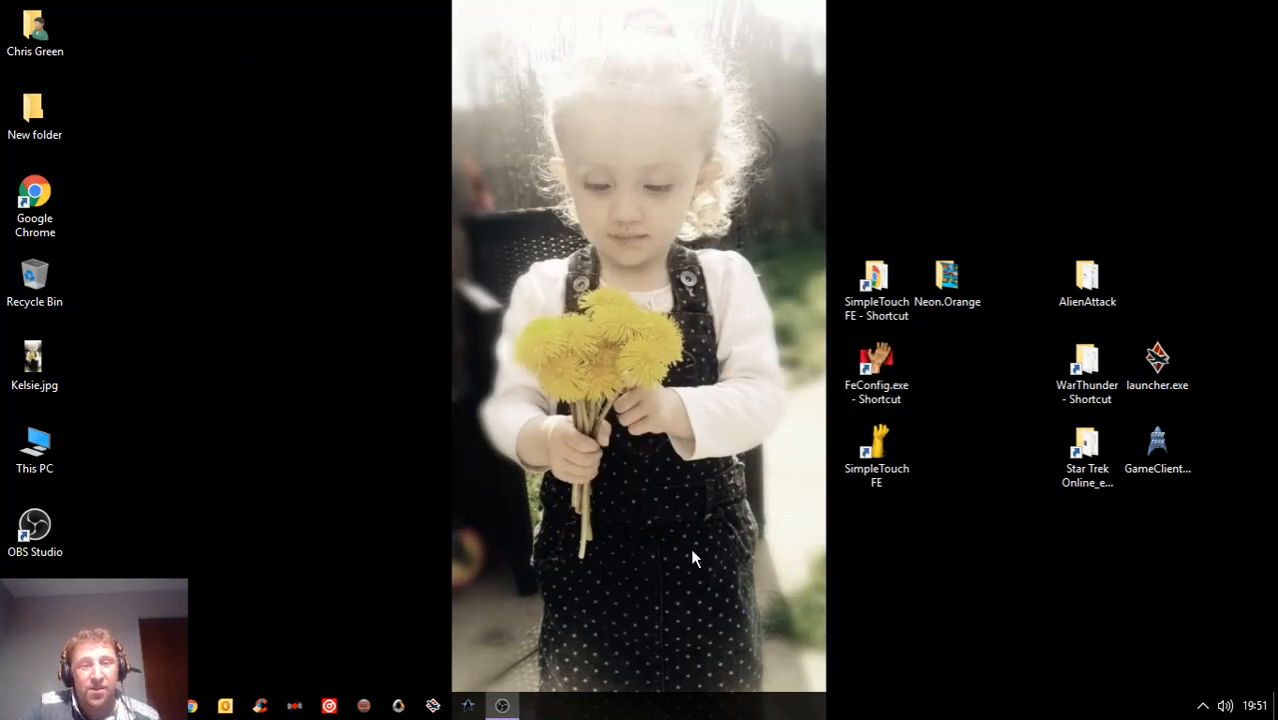
- Launch the SimpleTouch FE front end, test starting War Thunder from the MMO category and dismiss the system error
double_click(886, 449)
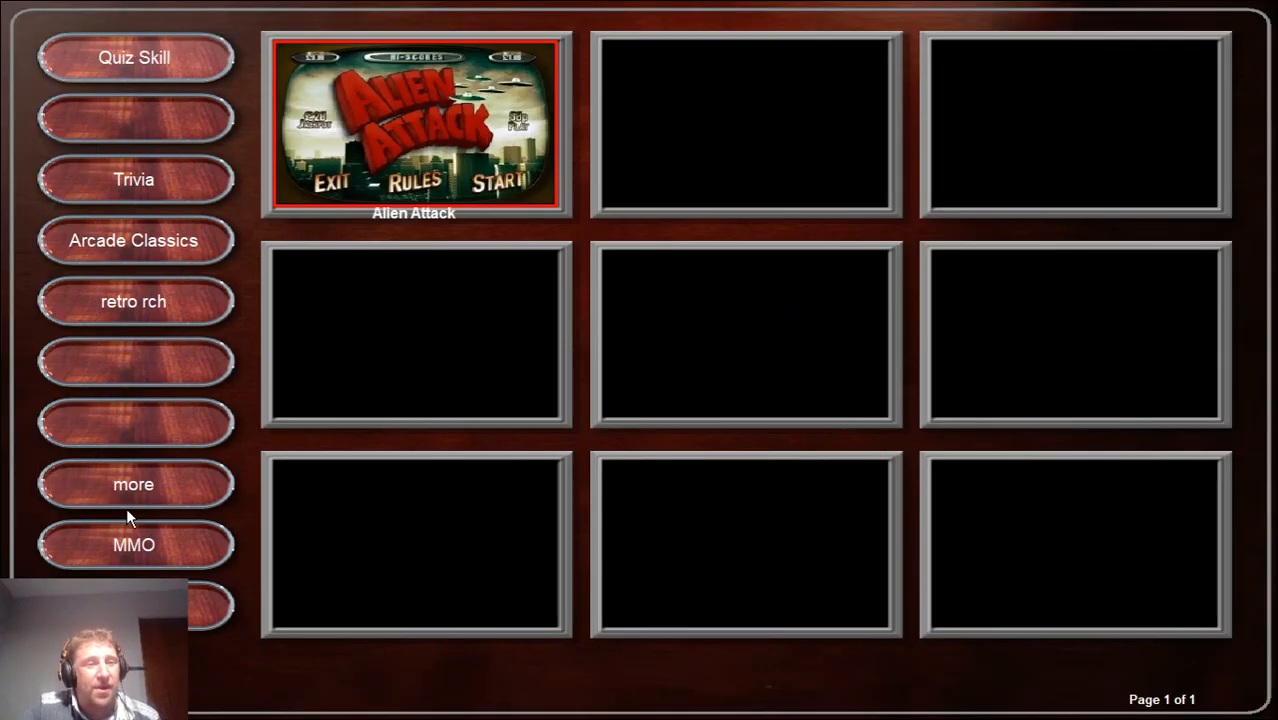
left_click(148, 544)
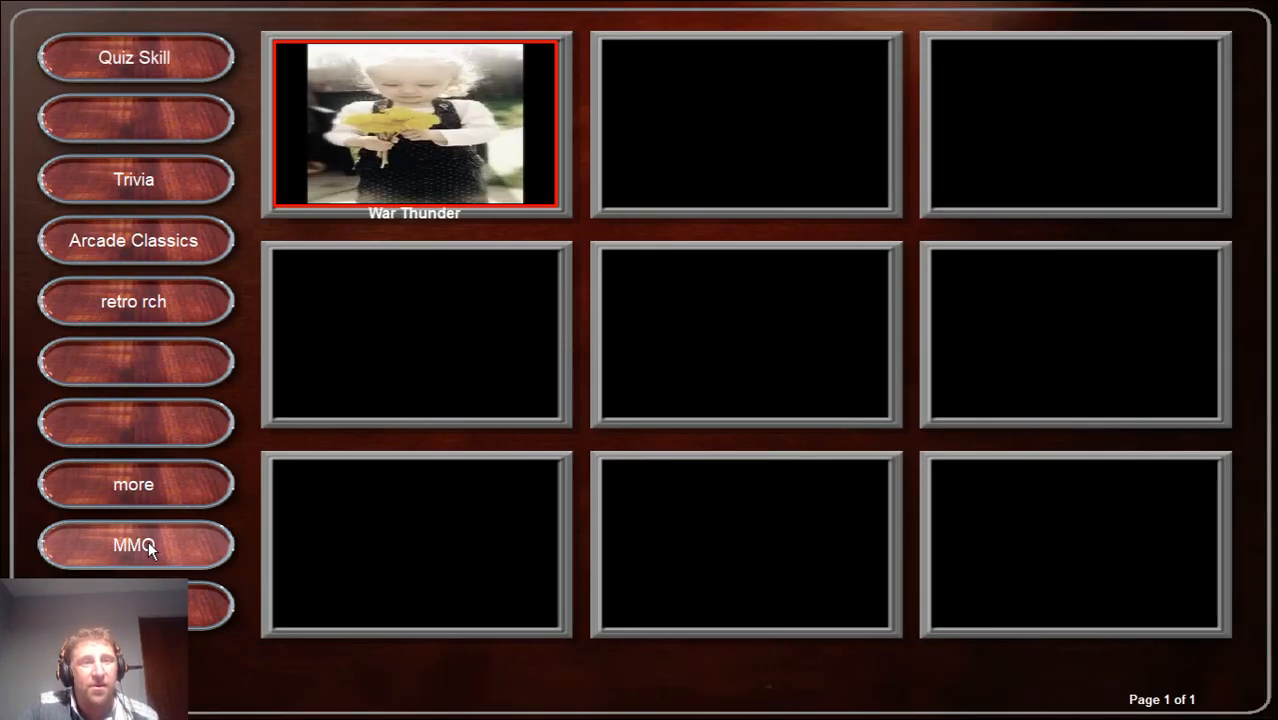
left_click(419, 80)
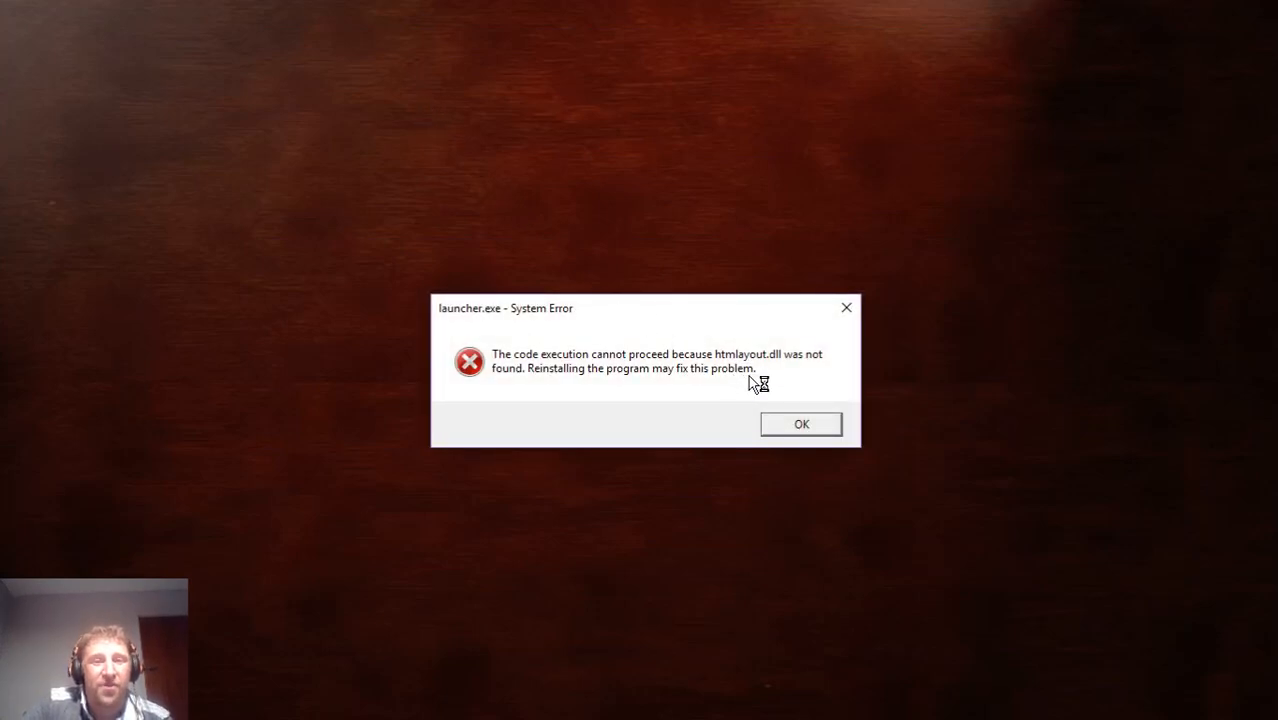
left_click(795, 433)
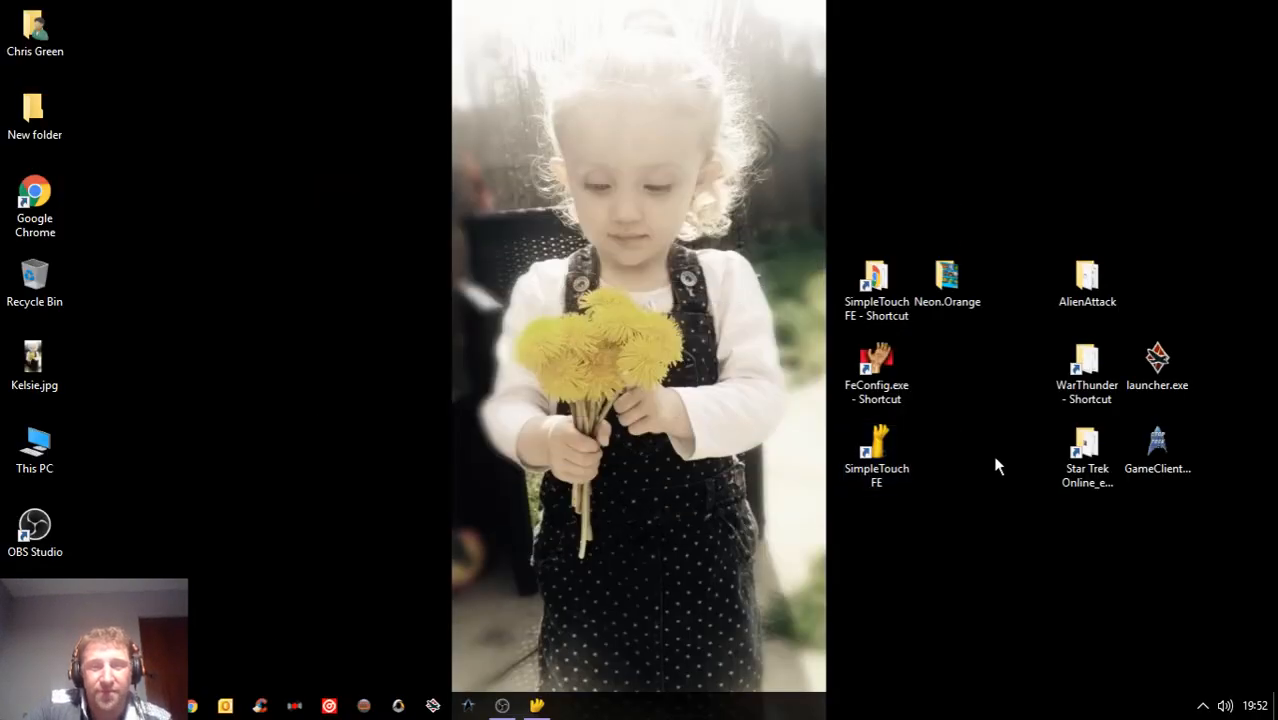
- Test running launcher.exe directly from the desktop and dismiss the system error
left_click(1164, 359)
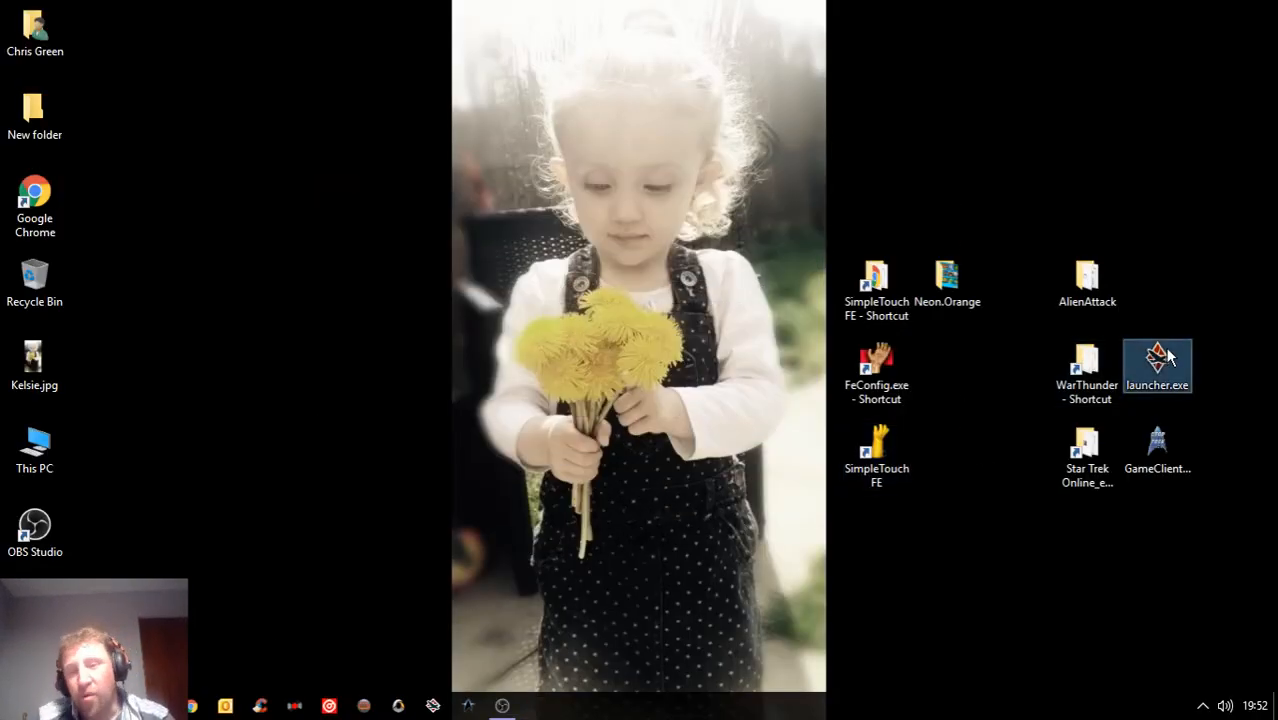
double_click(1164, 357)
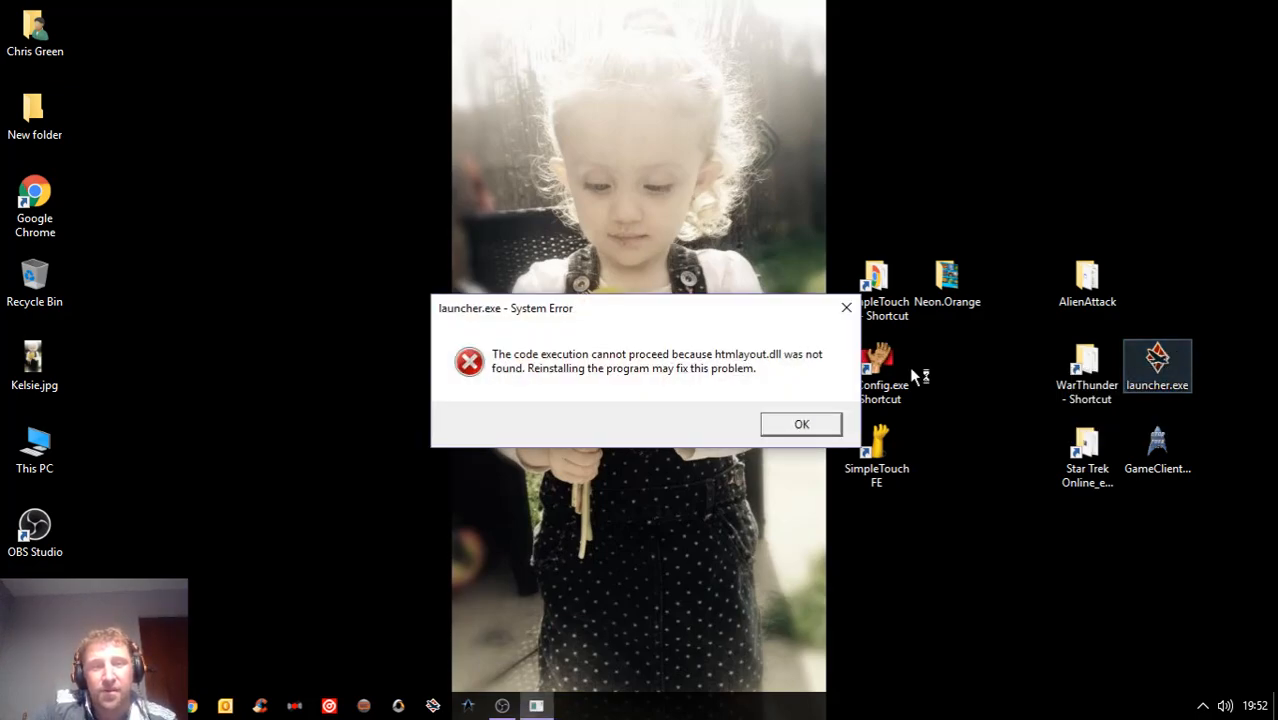
left_click(800, 426)
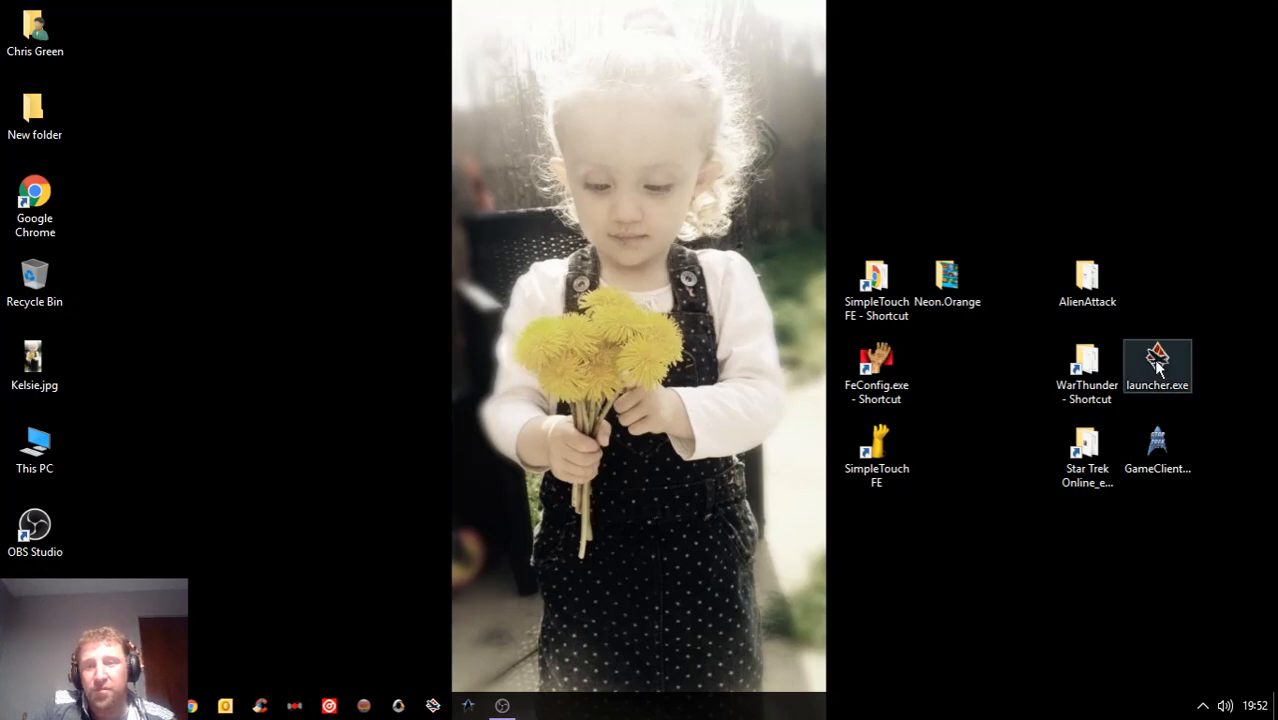
- Cut launcher.exe from the desktop and open a File Explorer window
right_click(1157, 368)
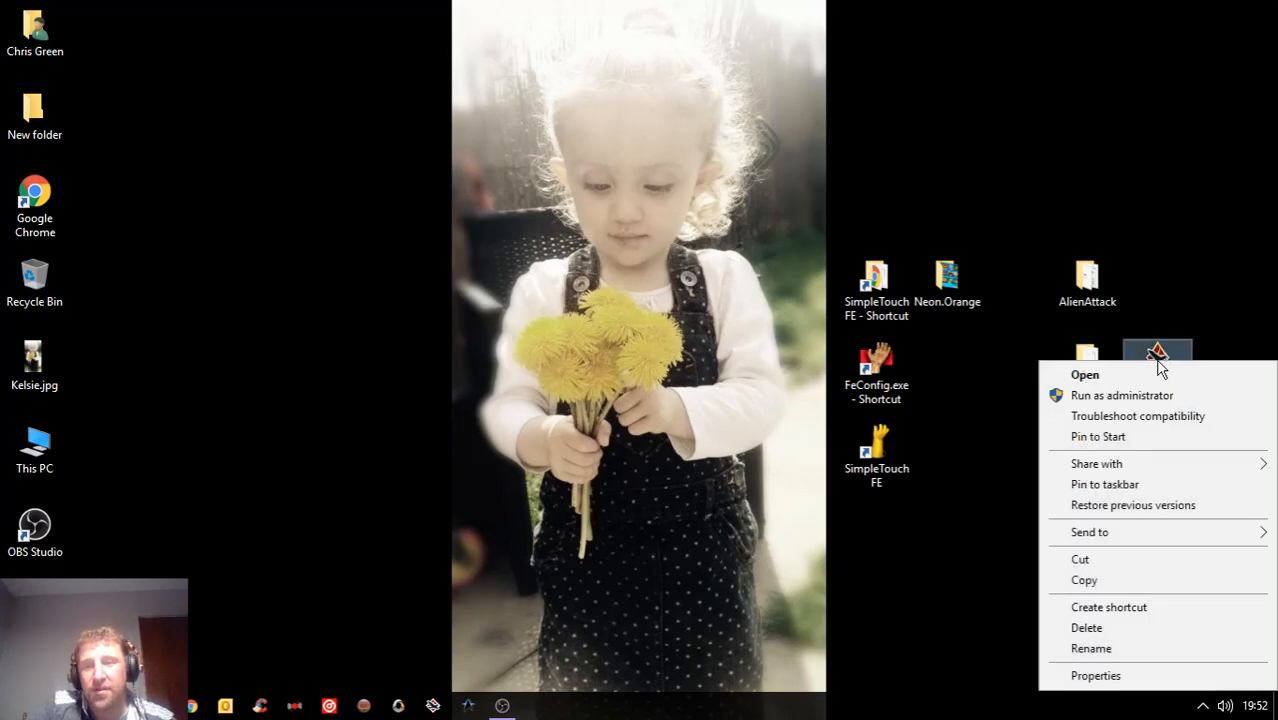
left_click(1088, 581)
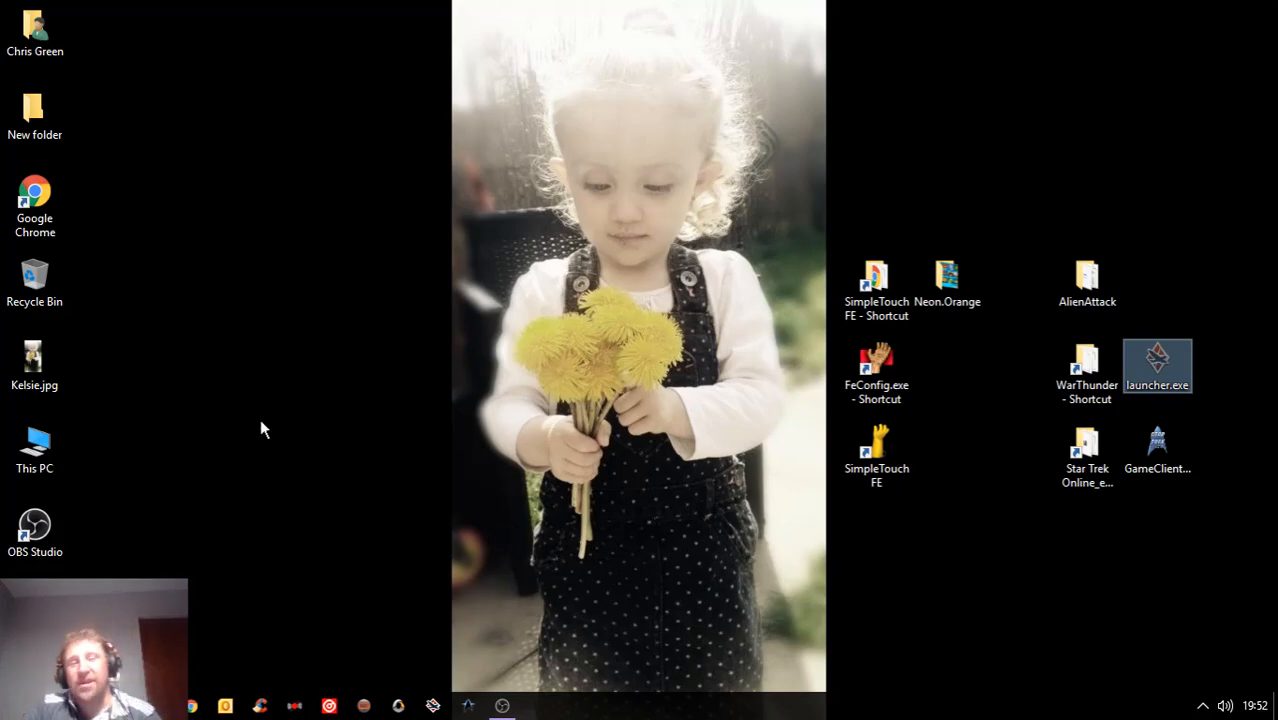
left_click(157, 706)
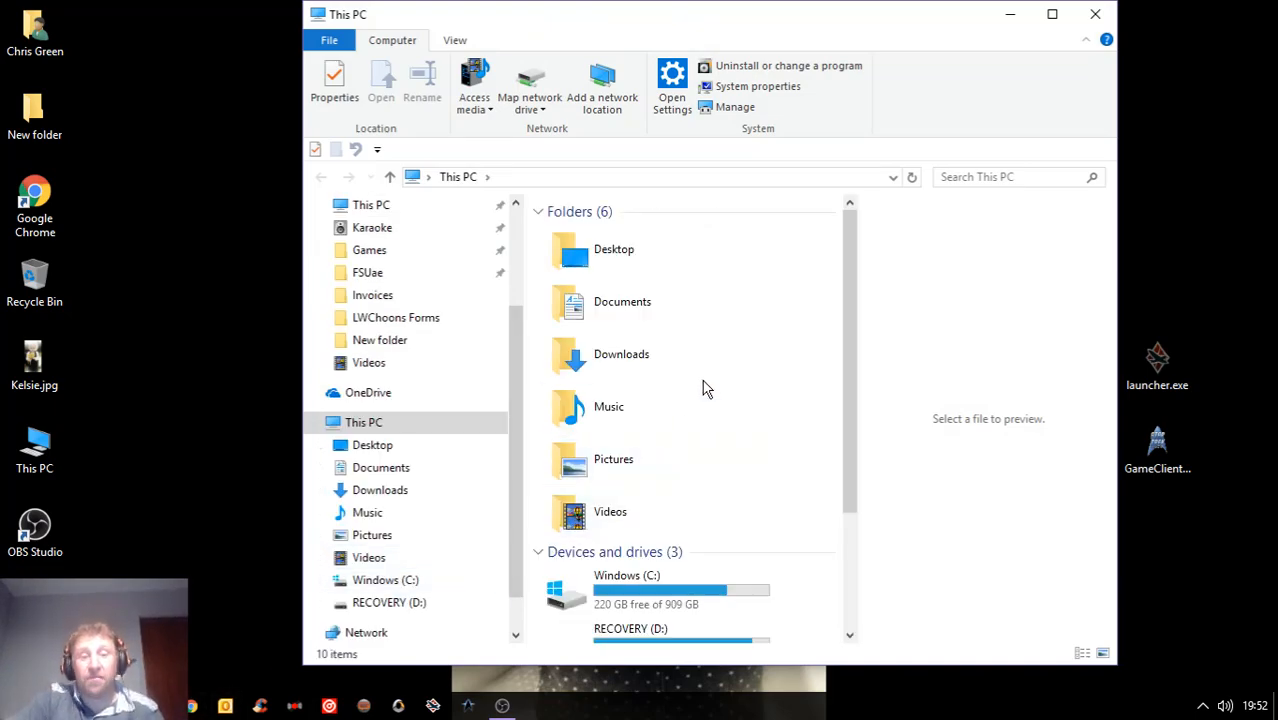
- Look through the Games, FSUae, Karaoke and LWChoons Forms folders and the folder tree for War Thunder's install location
scroll(688, 403, "down", 3)
scroll(688, 403, "up", 3)
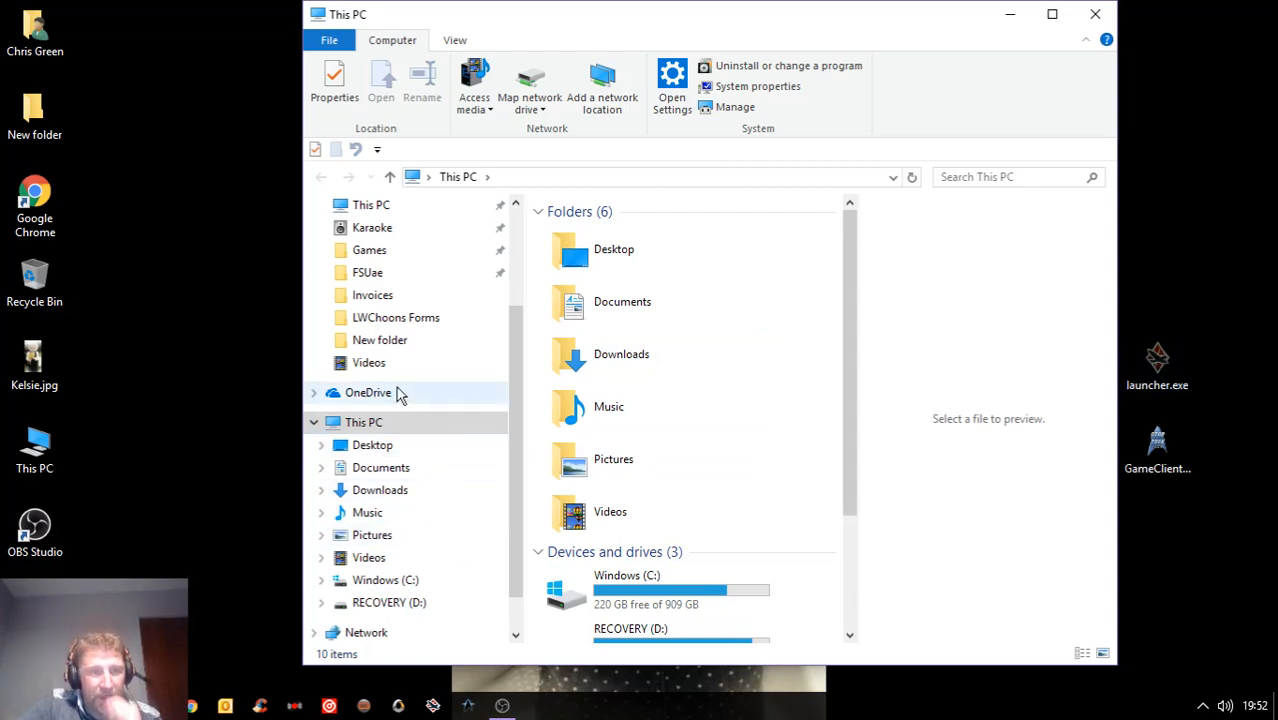
left_click(382, 256)
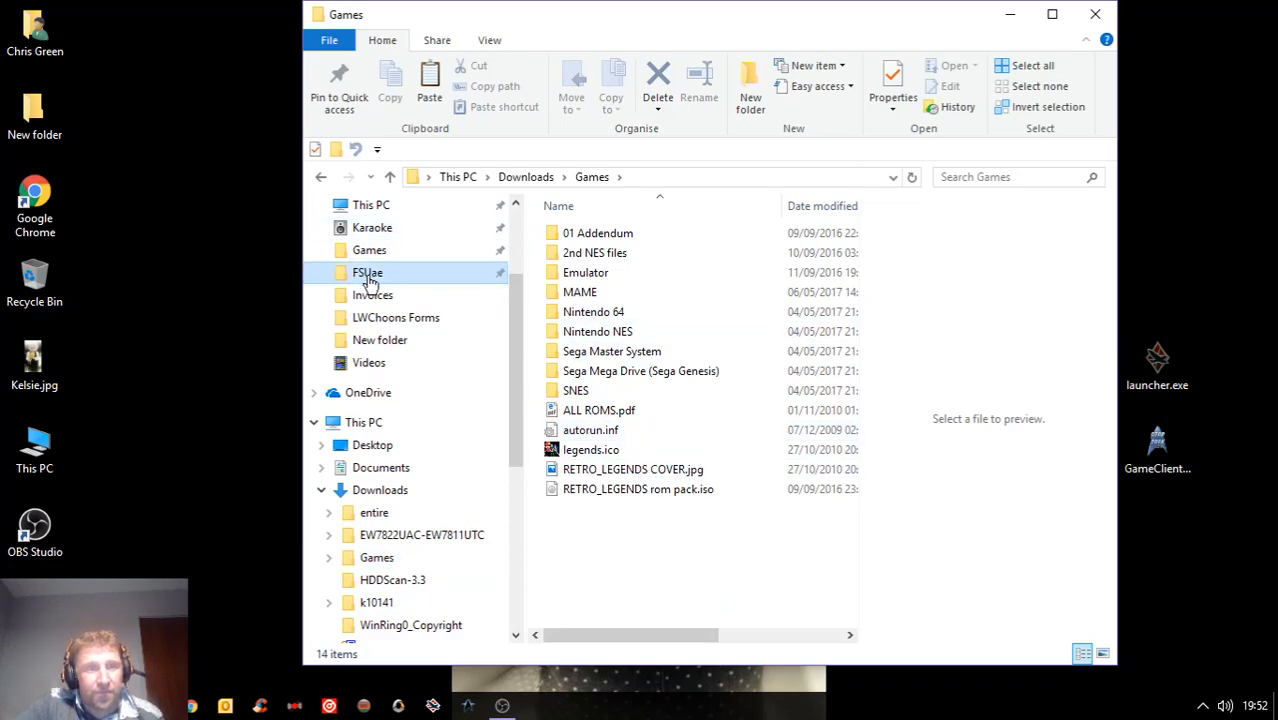
left_click(376, 272)
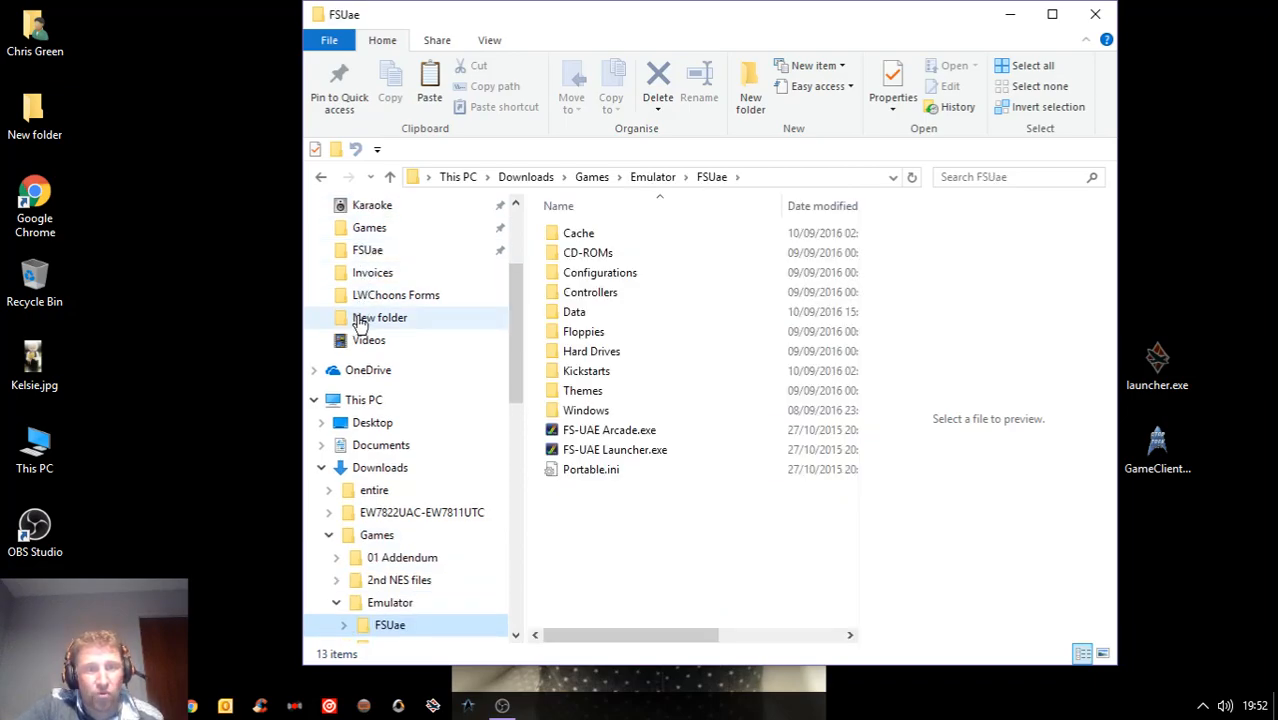
left_click(362, 206)
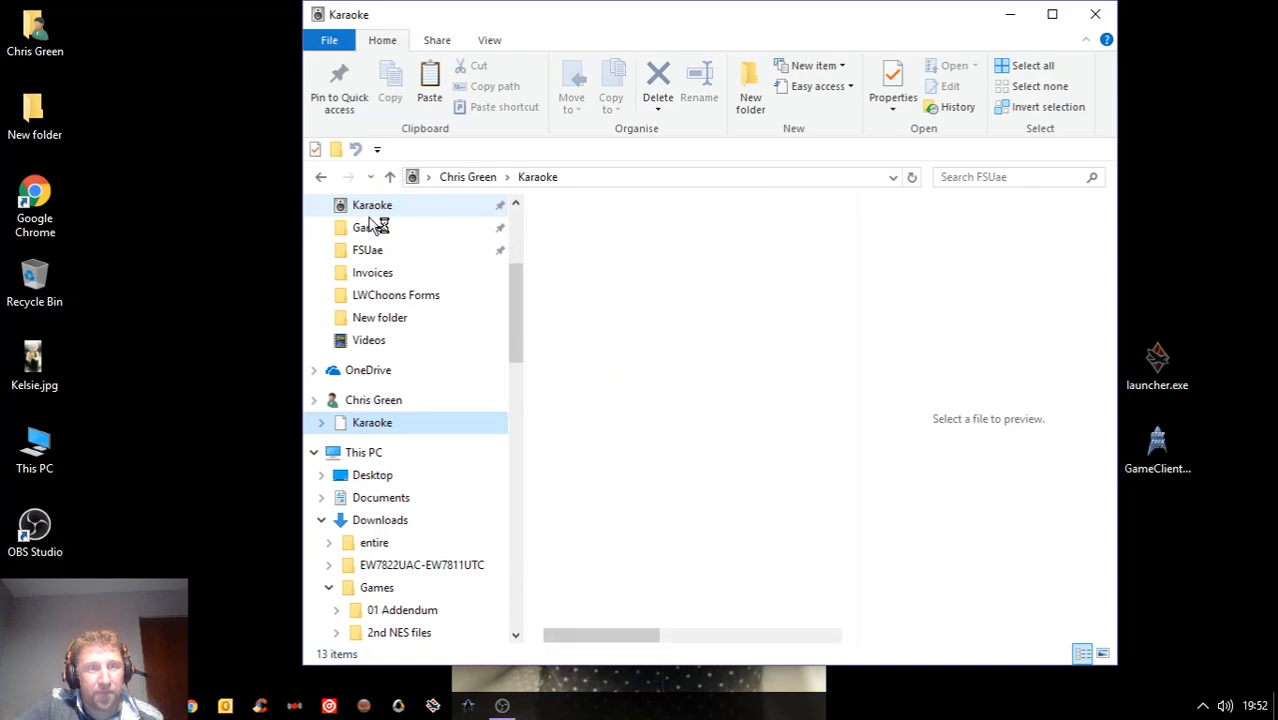
left_click(378, 228)
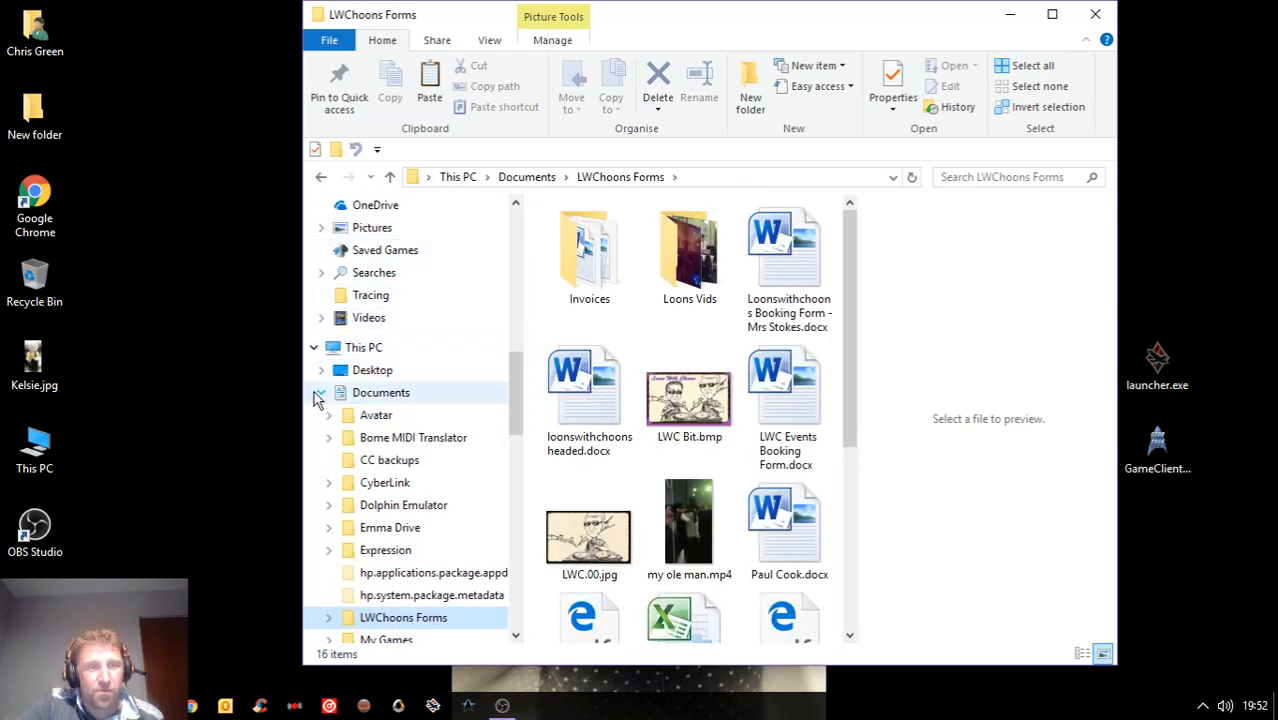
left_click(321, 392)
scroll(380, 410, "down", 2)
scroll(392, 410, "down", 6)
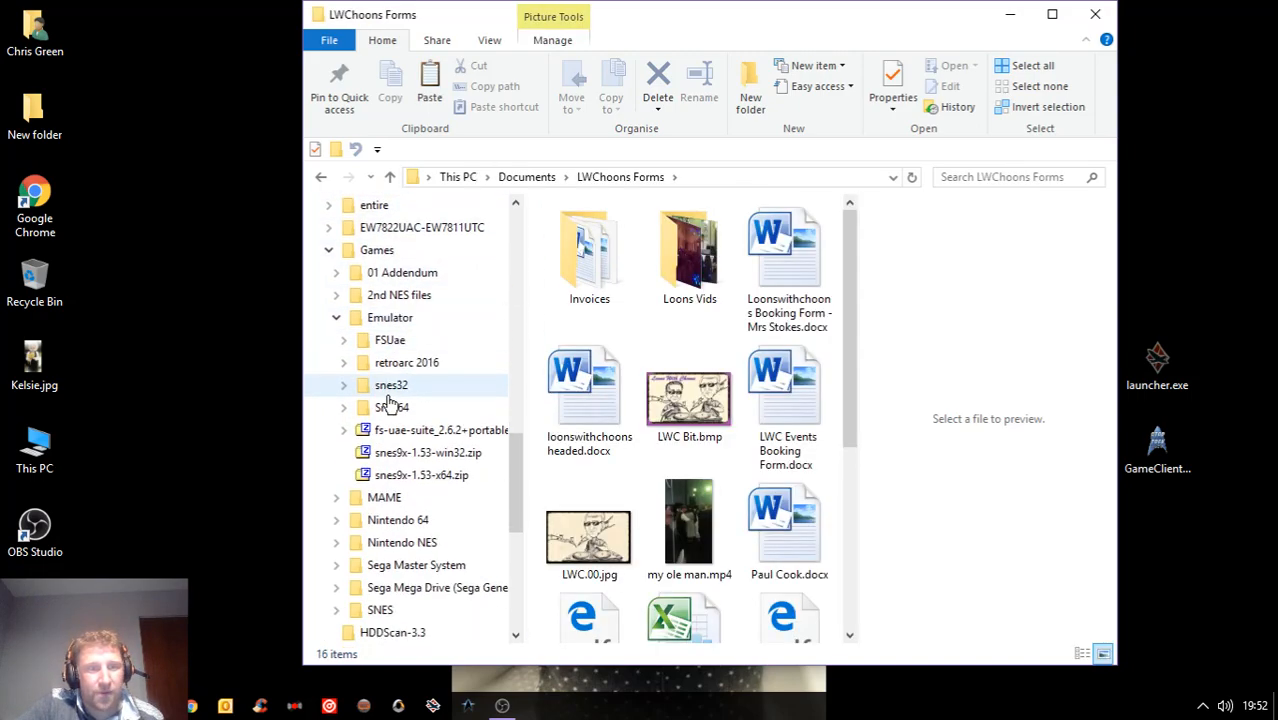
scroll(395, 405, "down", 3)
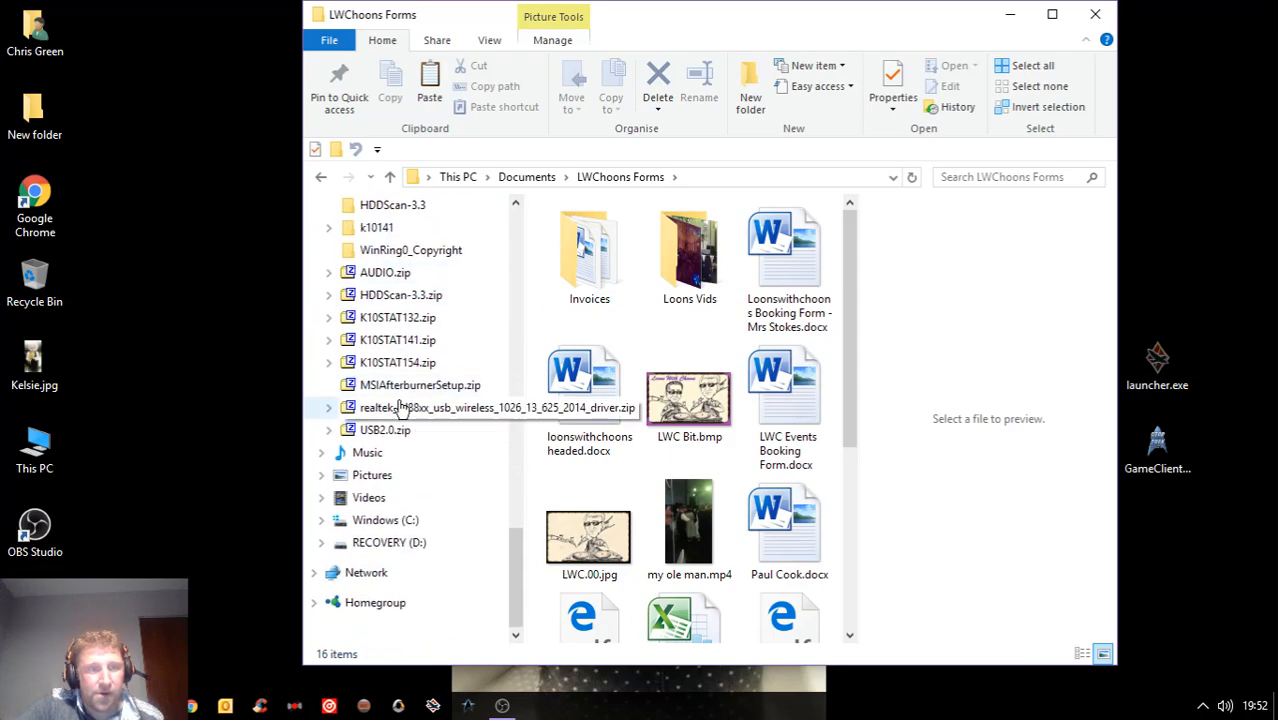
- Paste launcher.exe into the WarThunder folder on the C: drive and close the window
left_click(345, 527)
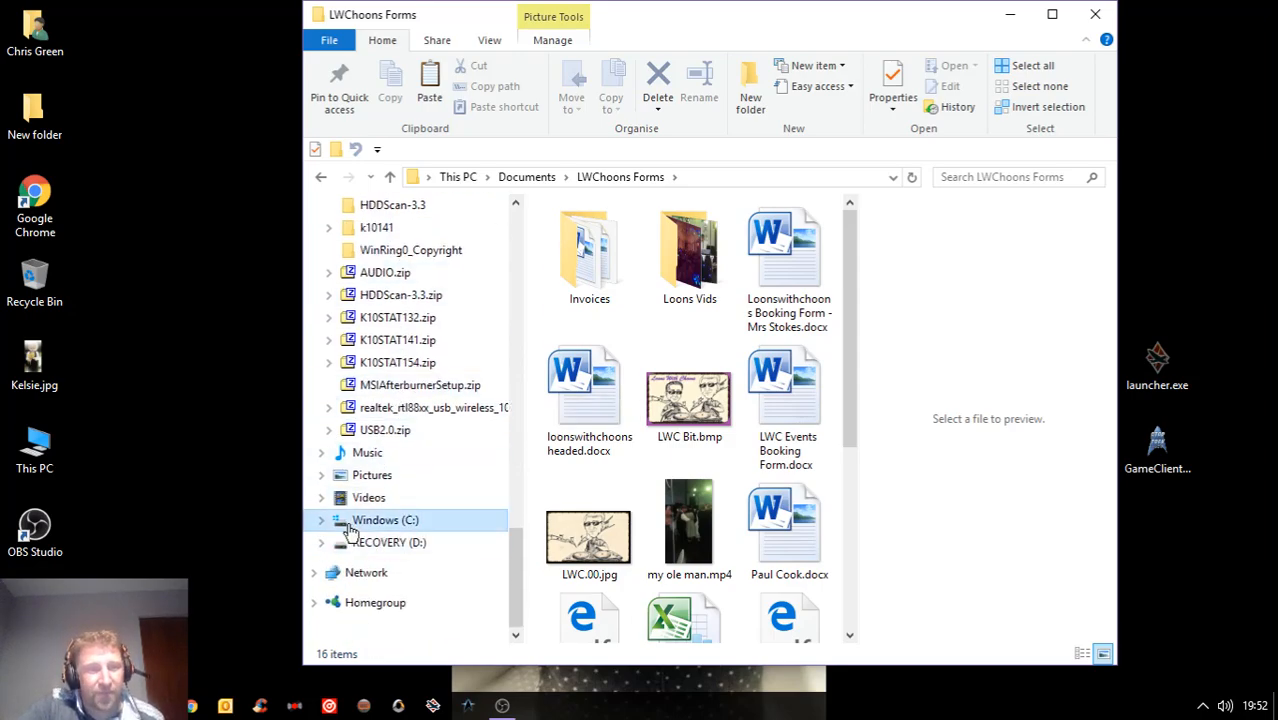
scroll(620, 455, "down", 3)
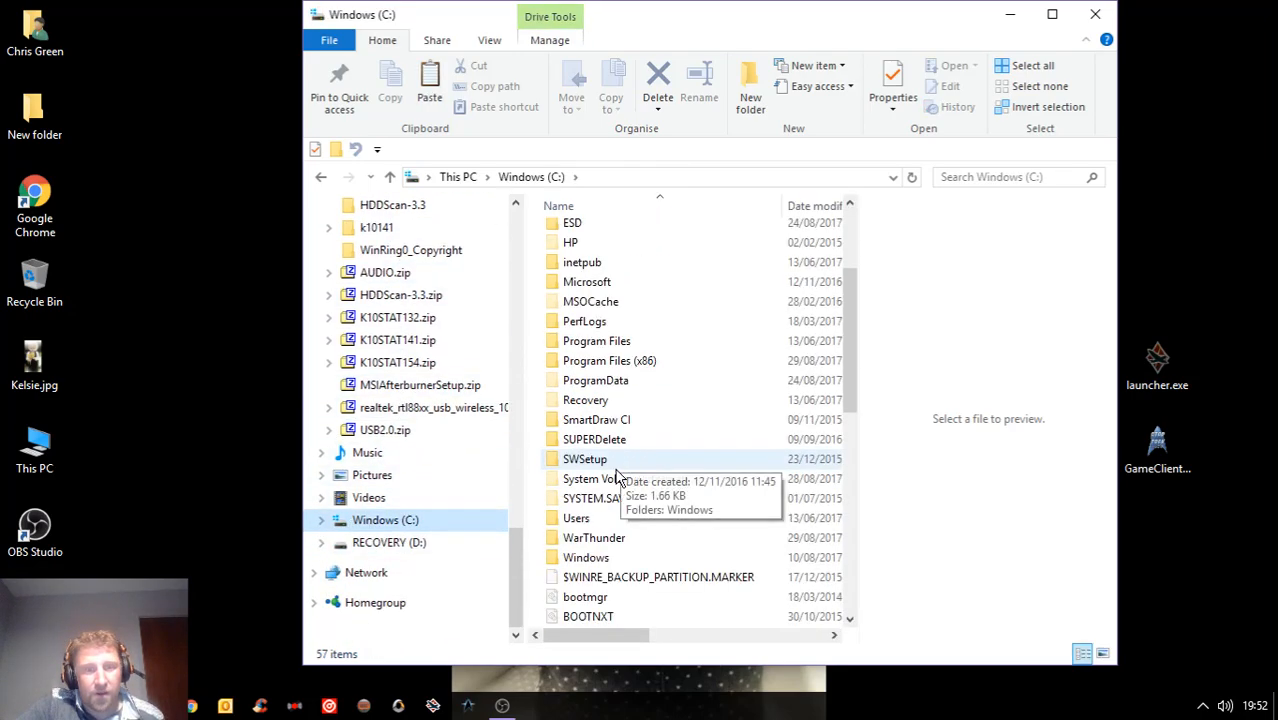
left_click(597, 542)
double_click(597, 542)
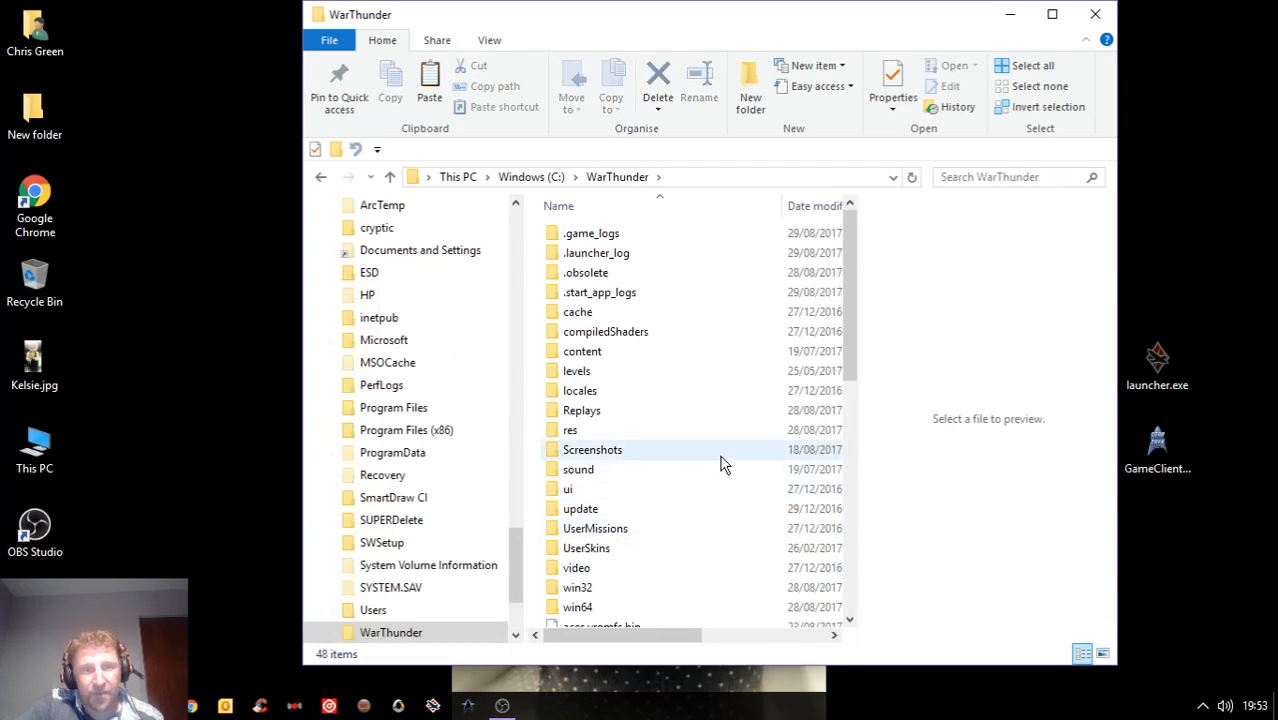
scroll(720, 470, "down", 8)
right_click(726, 457)
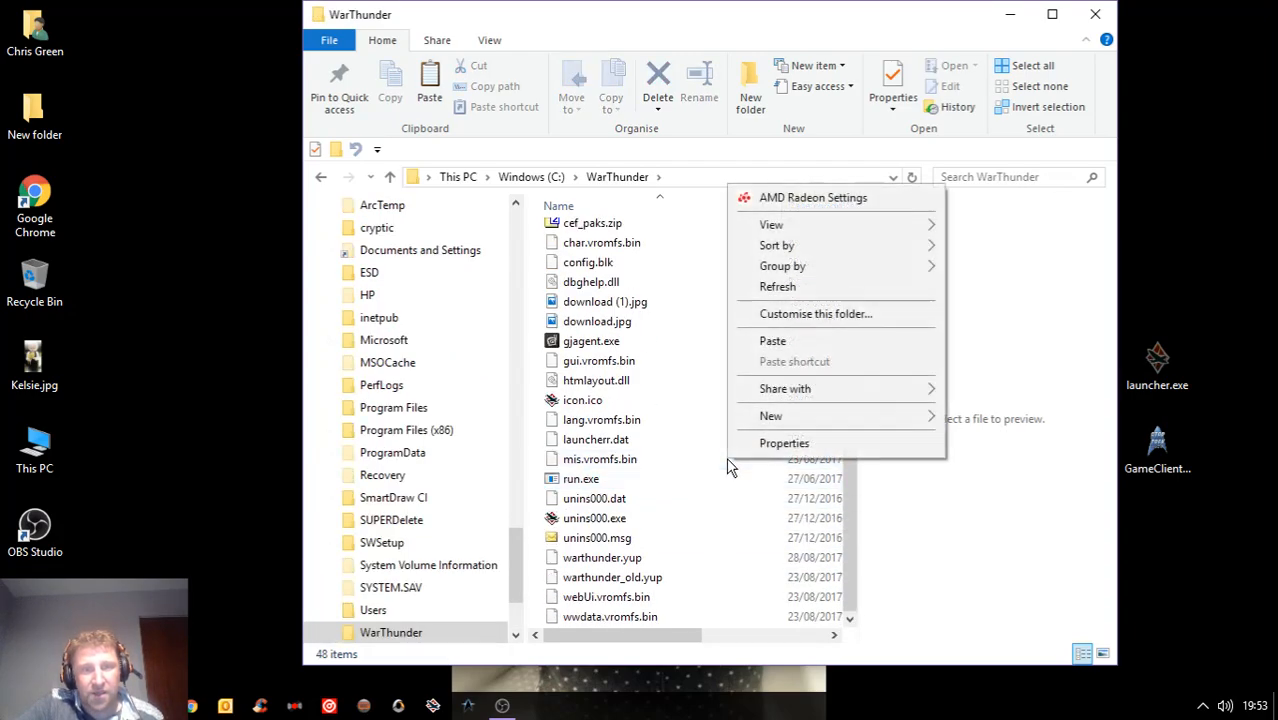
left_click(787, 340)
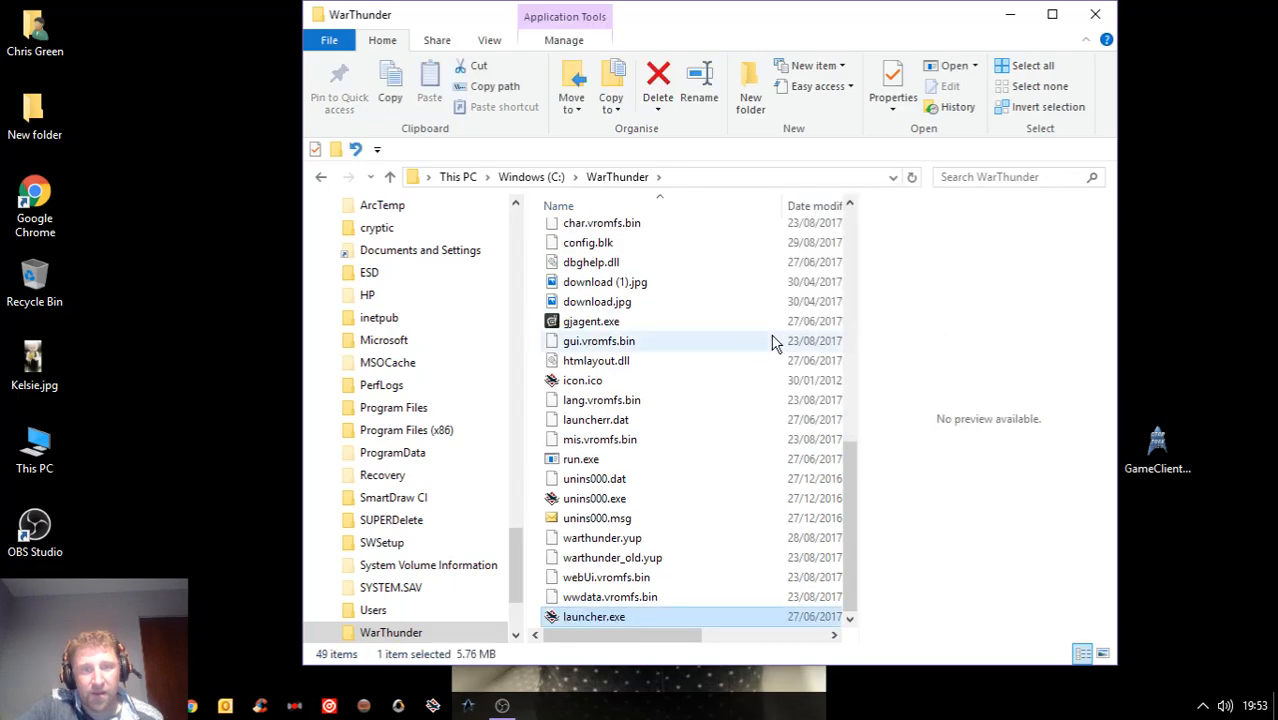
left_click(1095, 16)
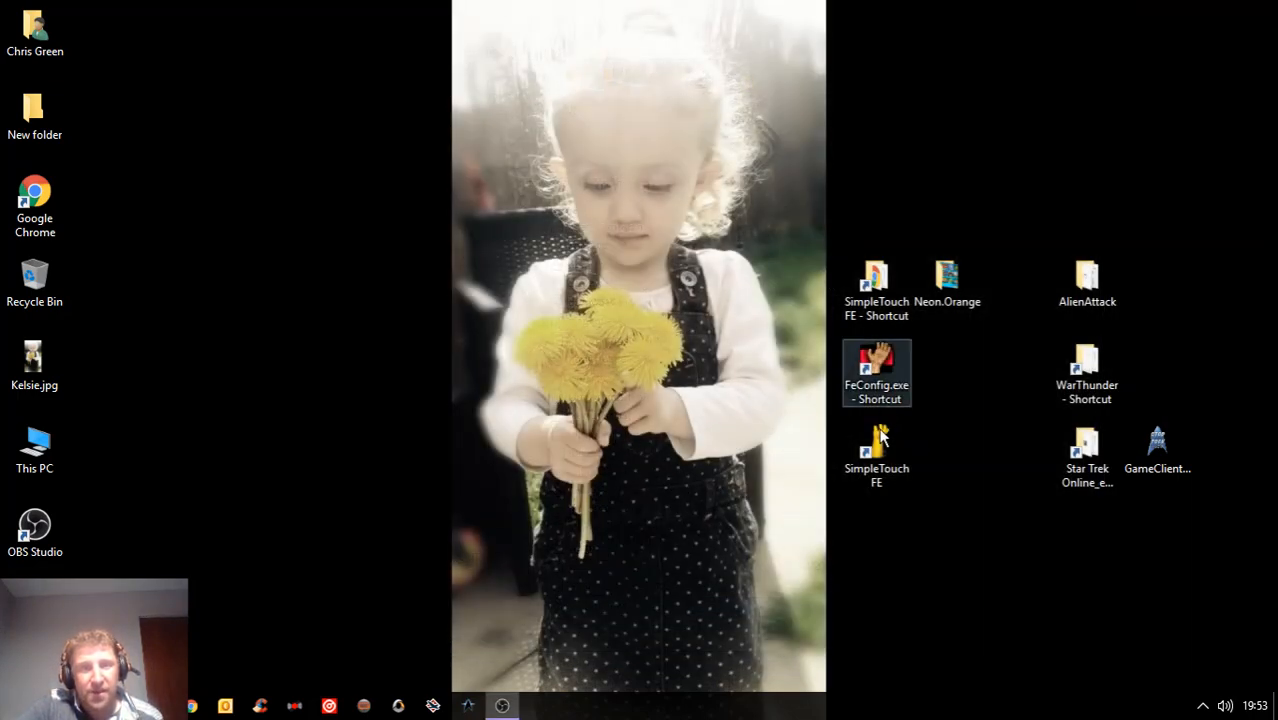
- Run the FeConfig.exe shortcut as administrator and select the Config09 set for MMO games
right_click(888, 396)
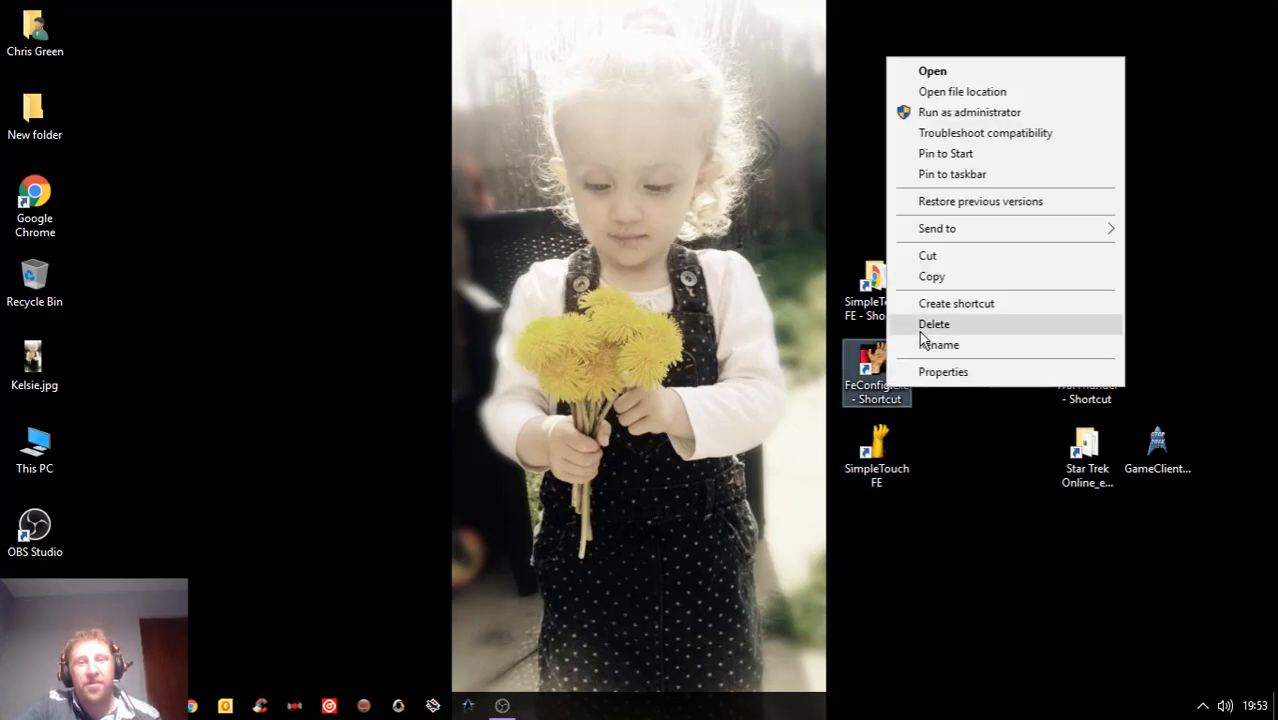
left_click(962, 112)
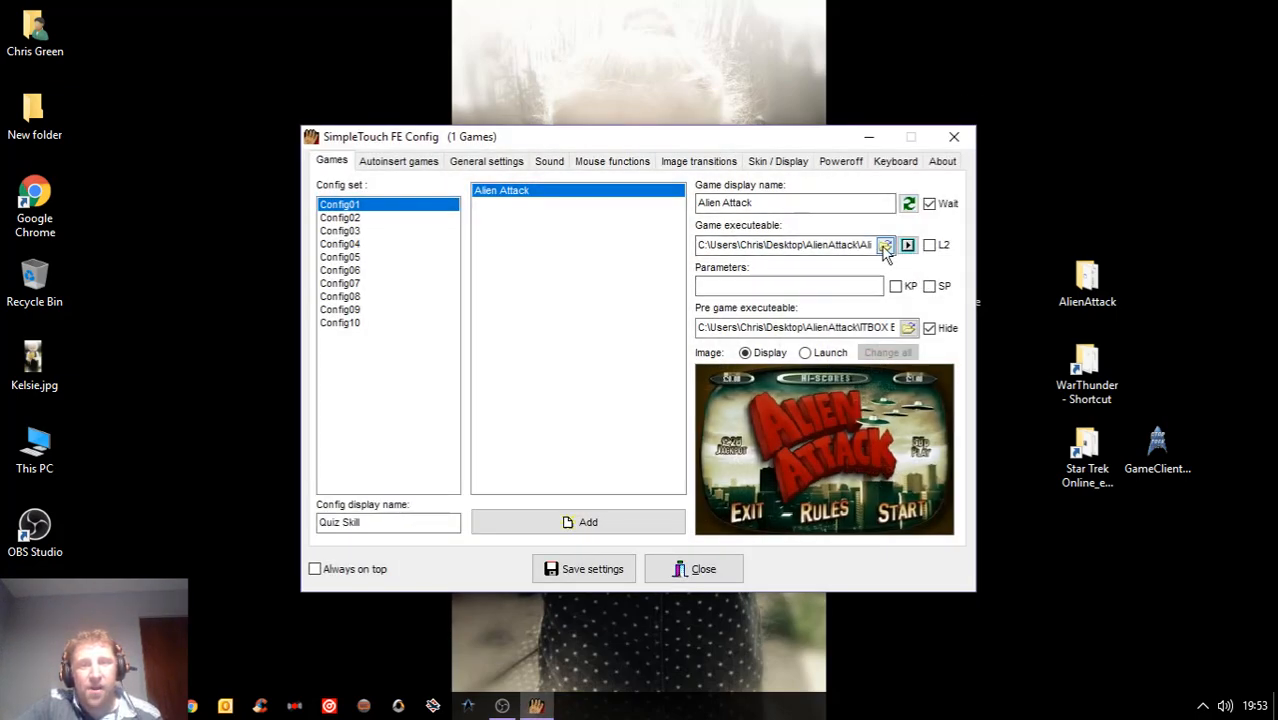
left_click(886, 247)
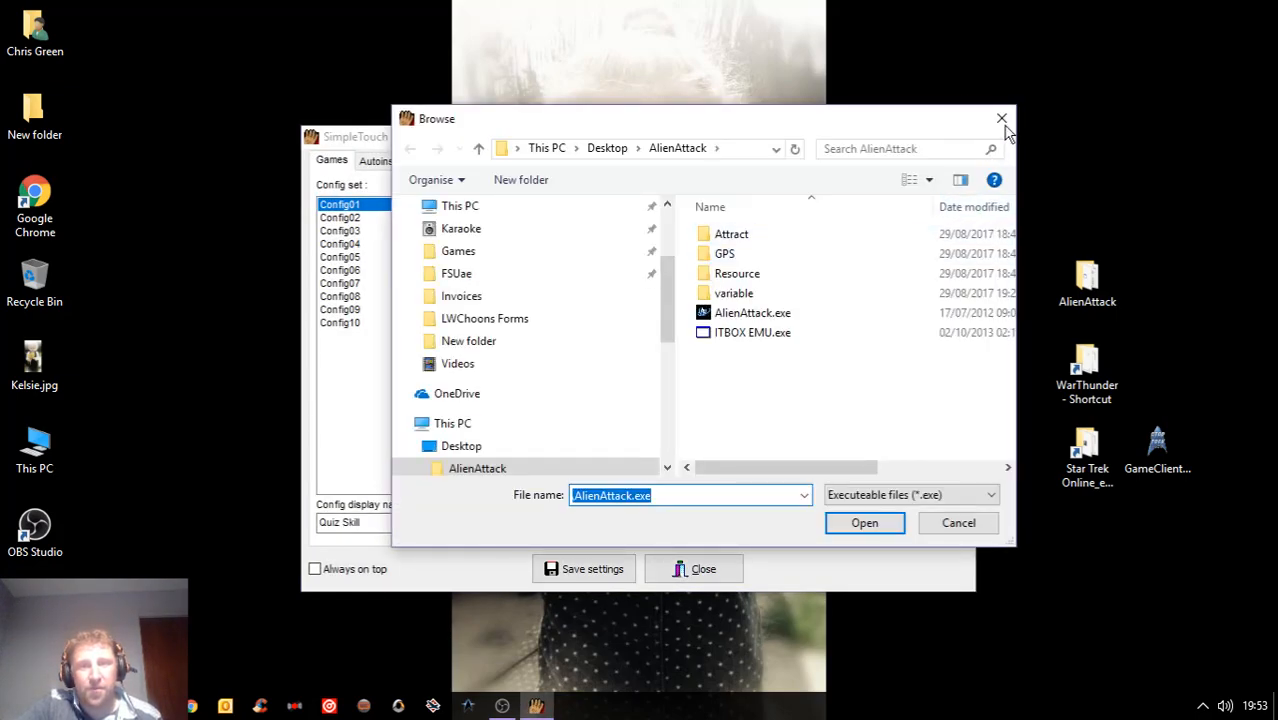
left_click(1001, 120)
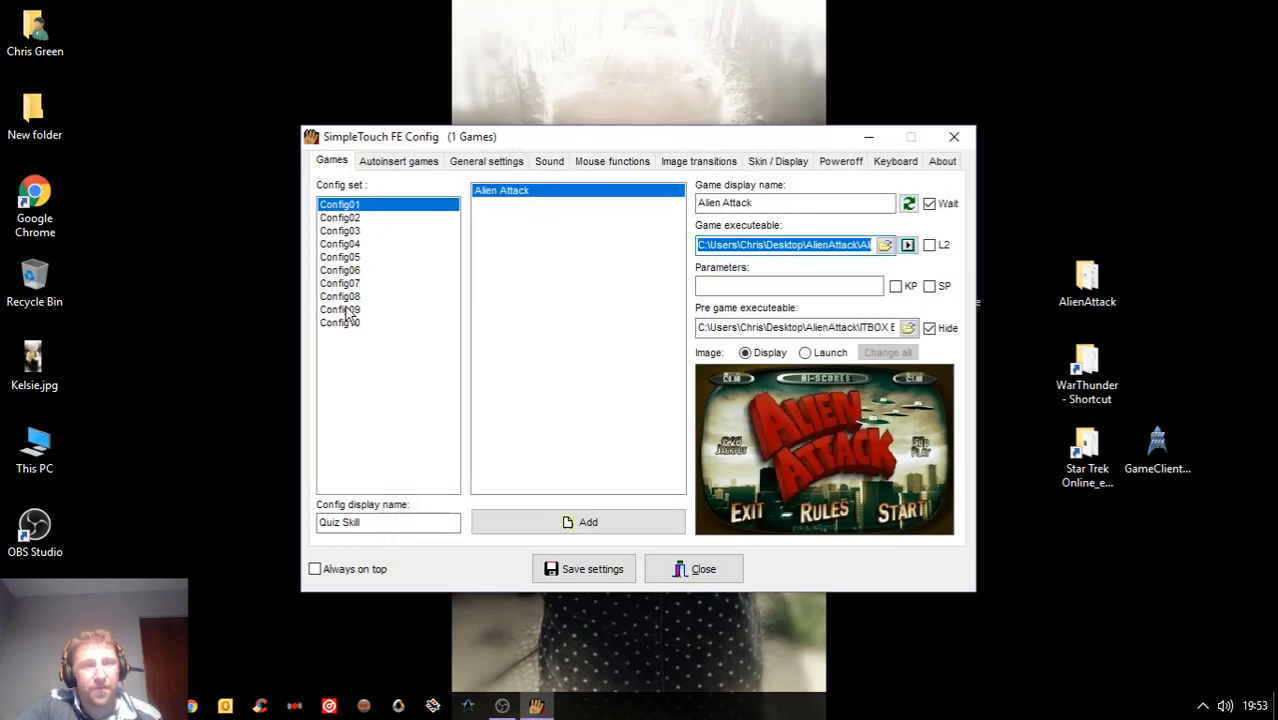
left_click(351, 297)
left_click(351, 324)
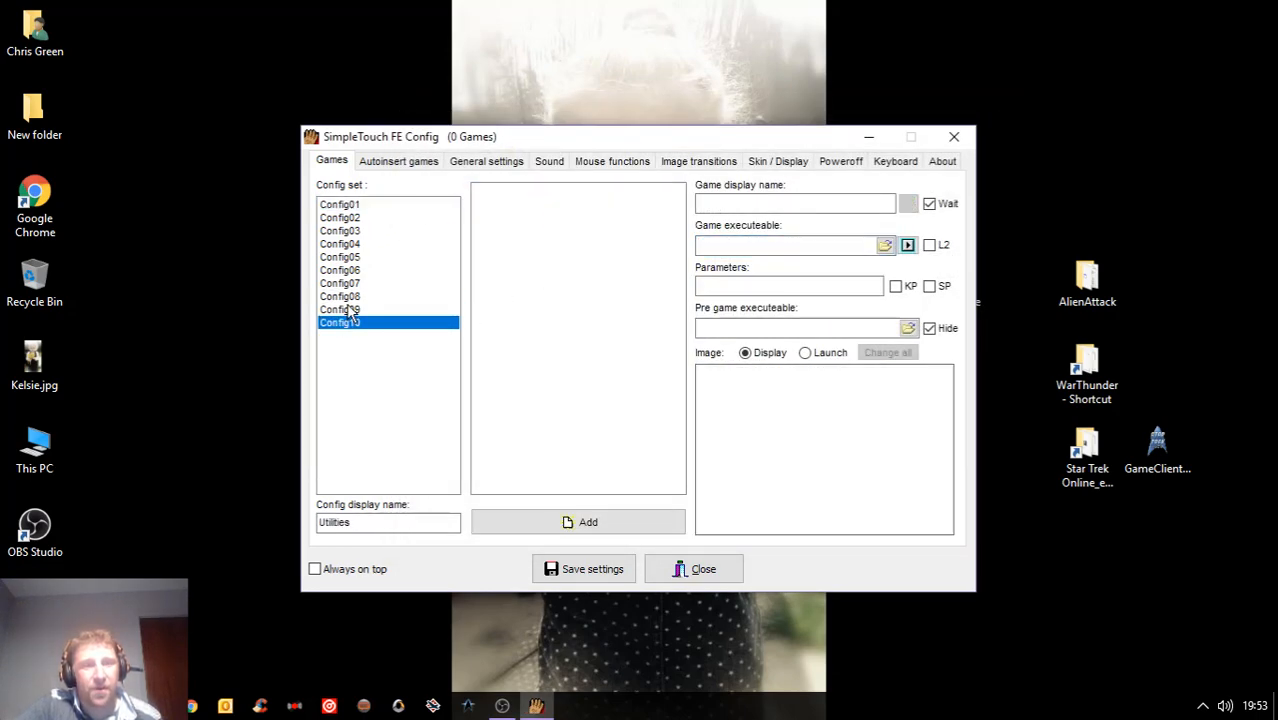
left_click(350, 310)
- Start choosing a new game executable for War Thunder and browse to the folders of the C: drive
left_click(885, 245)
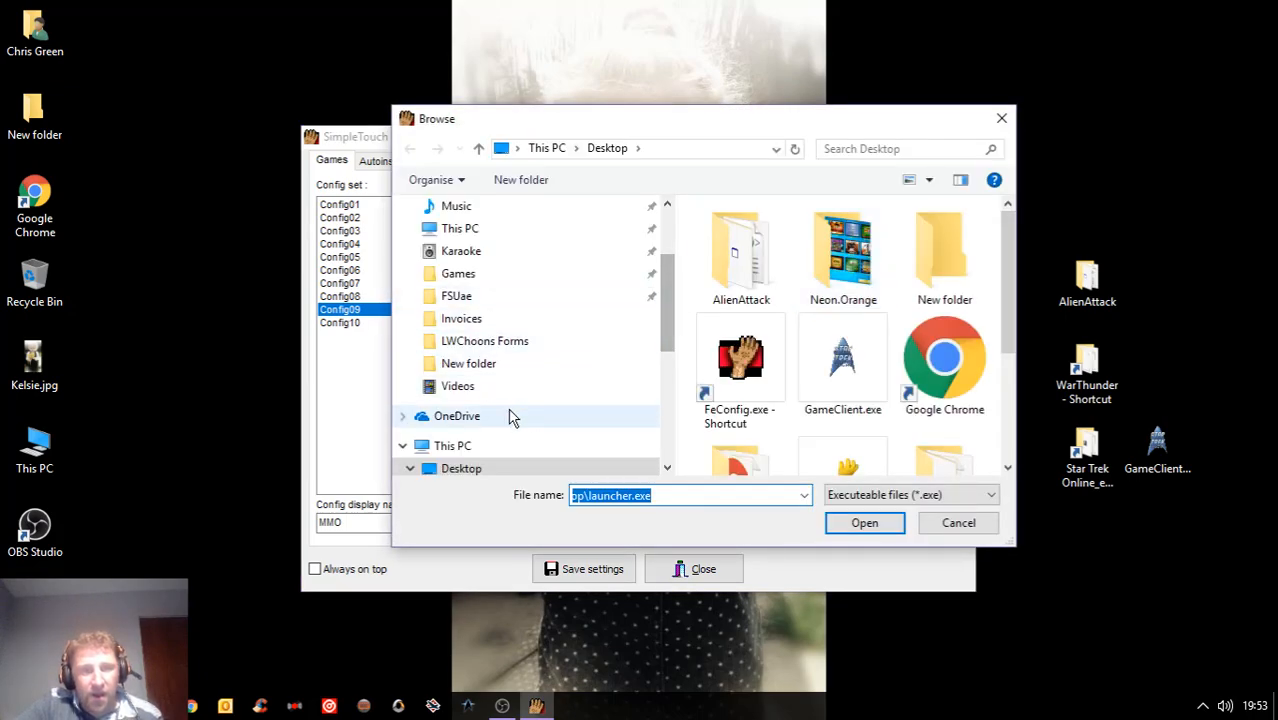
scroll(481, 357, "down", 4)
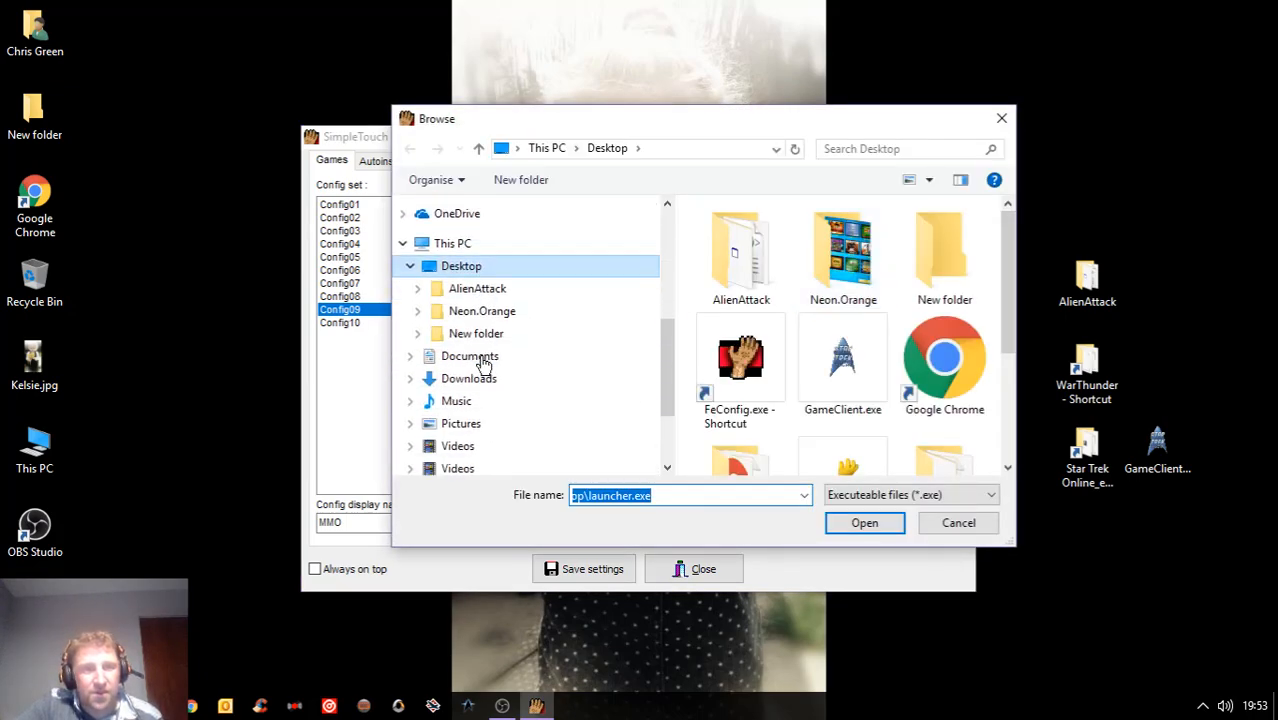
scroll(481, 357, "up", 3)
scroll(481, 357, "up", 4)
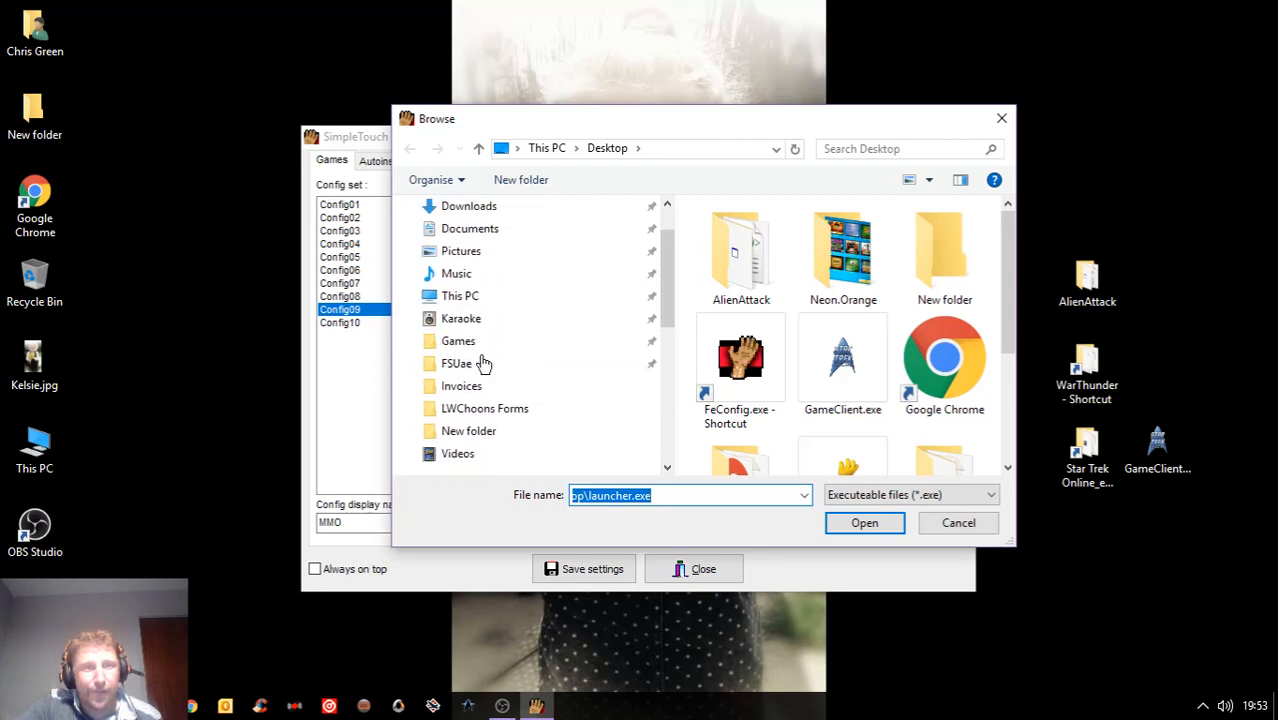
left_click(402, 221)
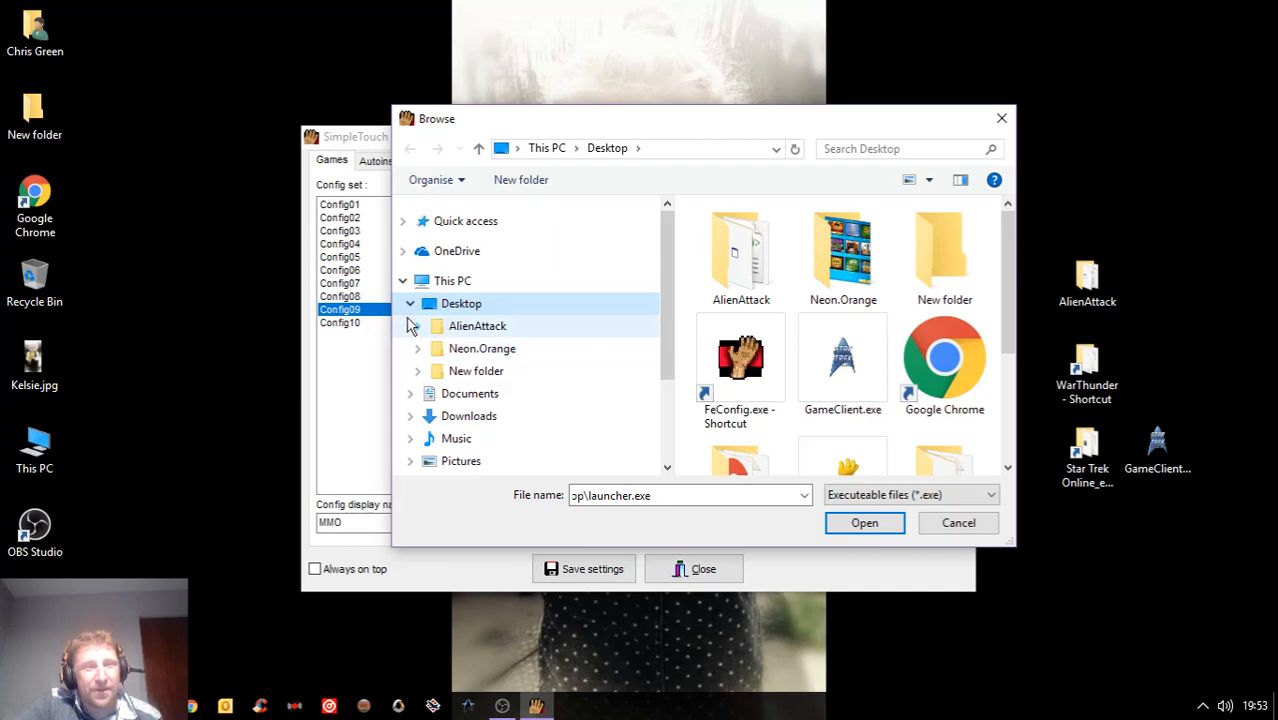
left_click(403, 282)
left_click(403, 282)
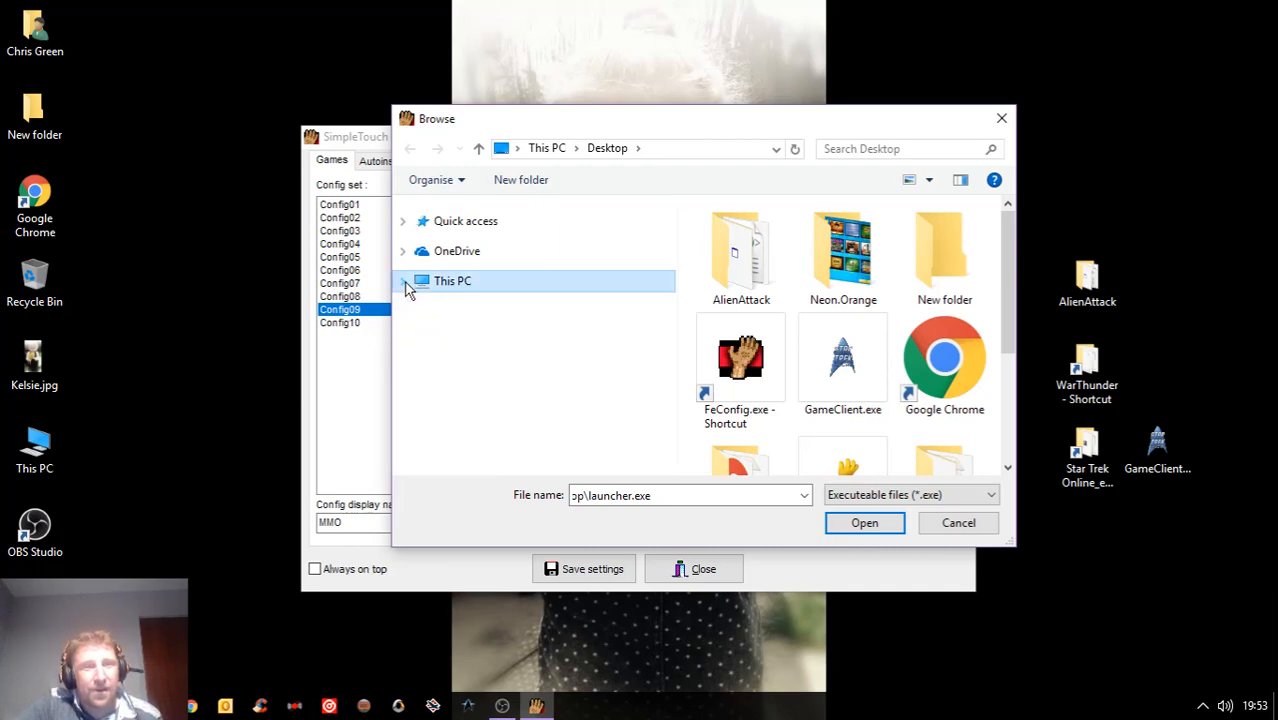
left_click(470, 438)
left_click(468, 431)
scroll(500, 370, "down", 4)
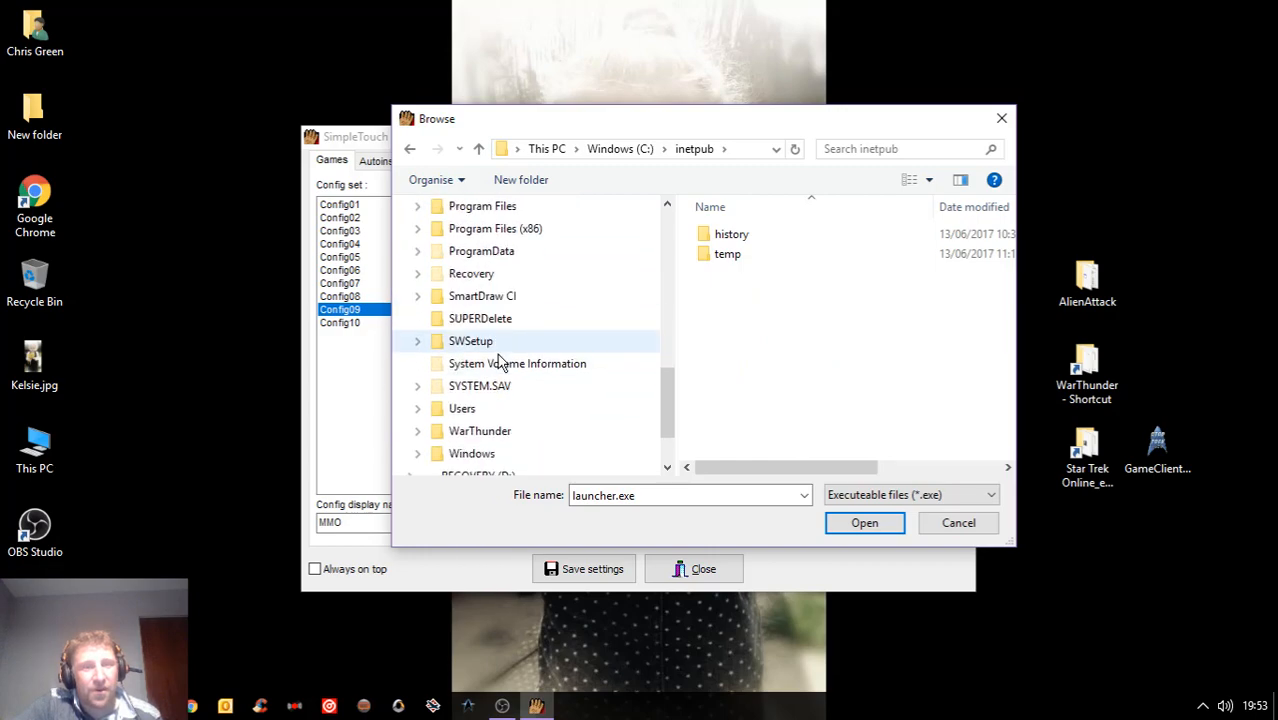
- Use launcher.exe from the WarThunder folder as the game executable, save the settings and close the configuration tool
left_click(492, 434)
scroll(873, 348, "down", 5)
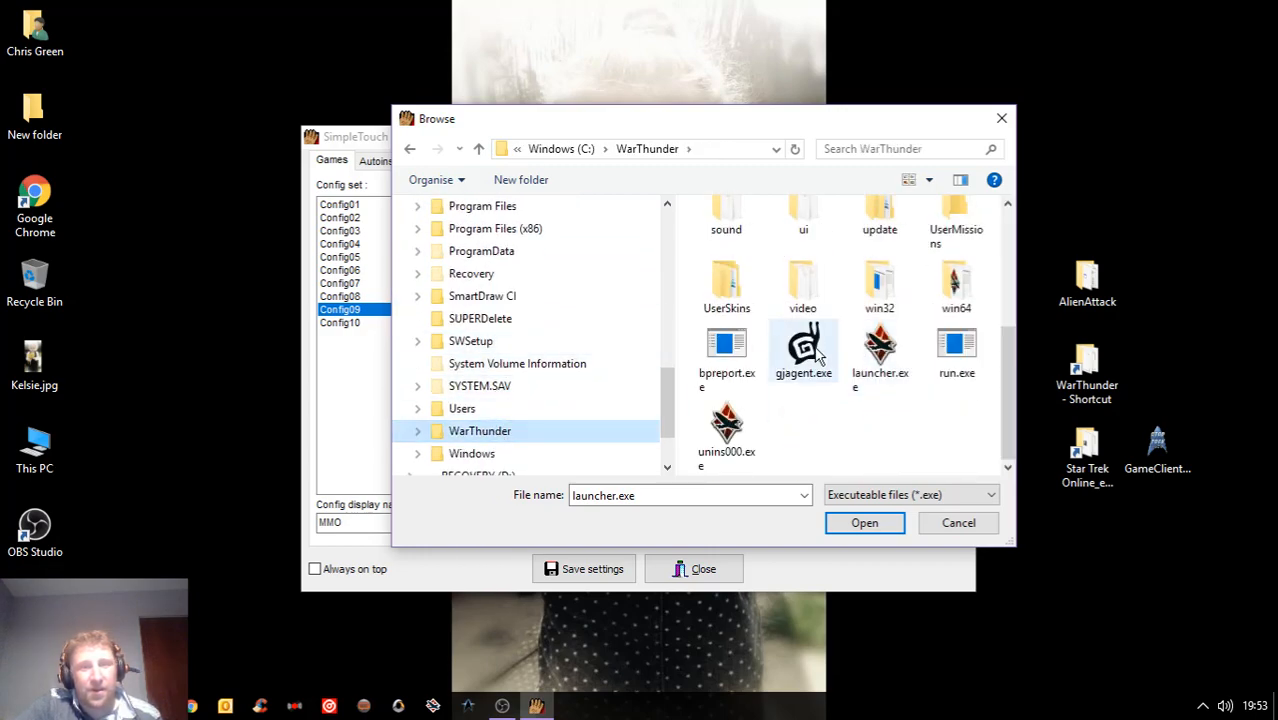
left_click(886, 345)
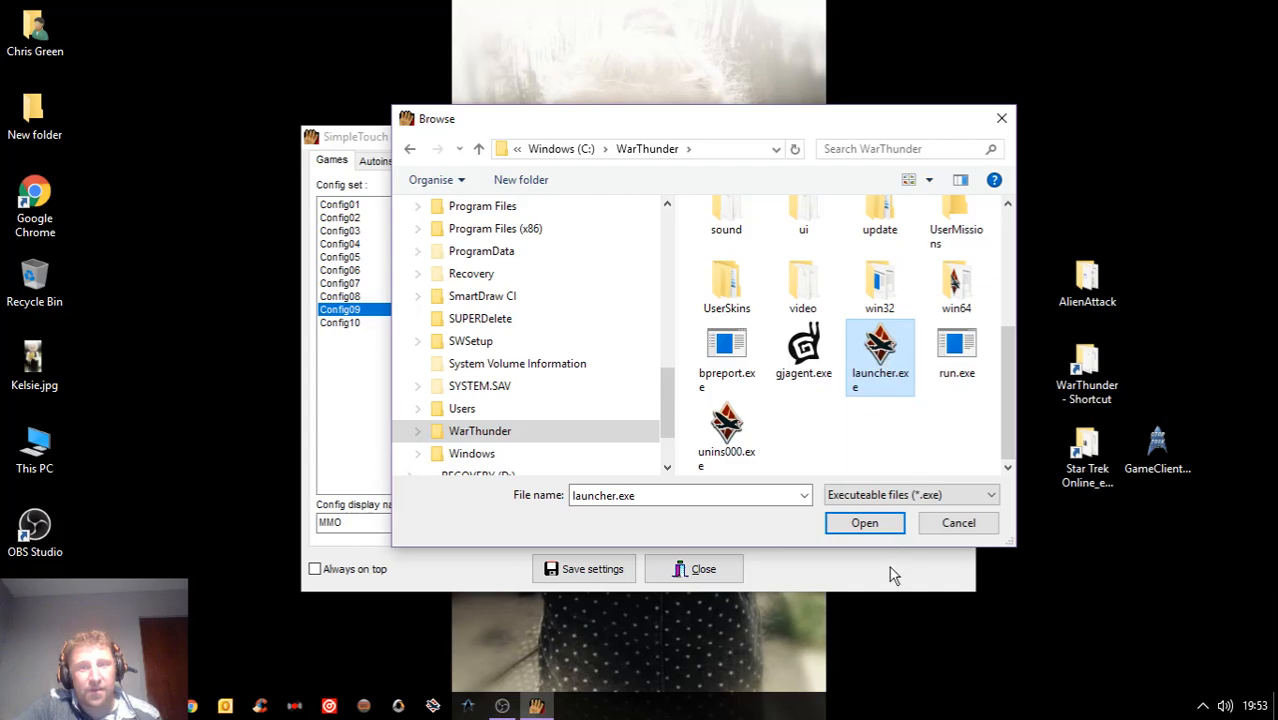
left_click(865, 524)
left_click(588, 569)
left_click(695, 576)
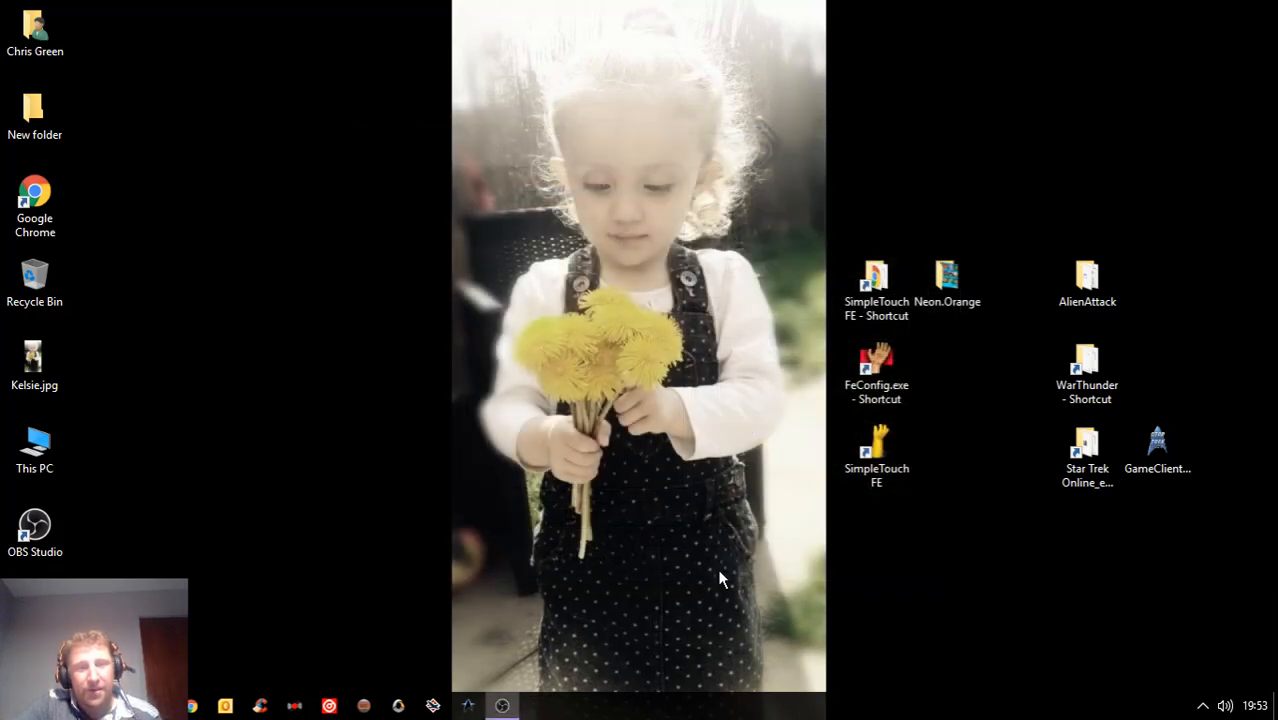
- Launch the SimpleTouch FE front end and start War Thunder from the MMO category
double_click(886, 452)
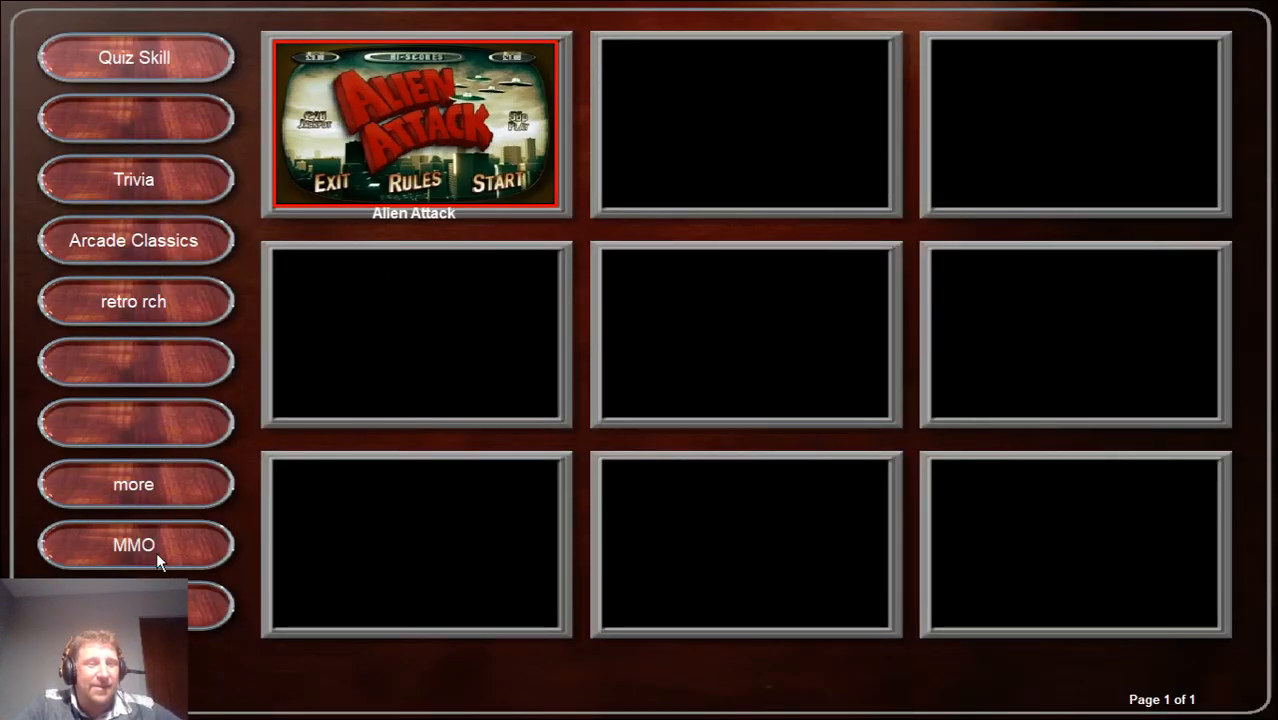
left_click(156, 552)
left_click(493, 118)
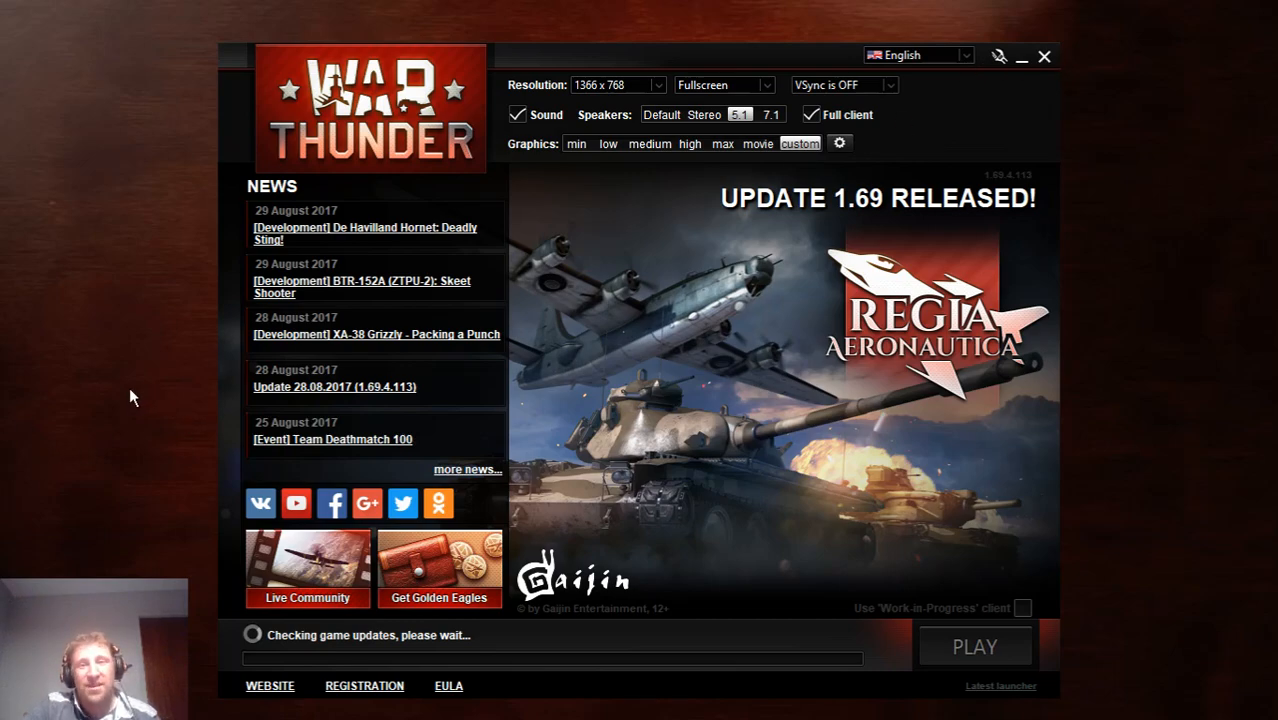
- Cycle through the open windows and close the War Thunder launcher to return to the front end
key("alt+Tab")
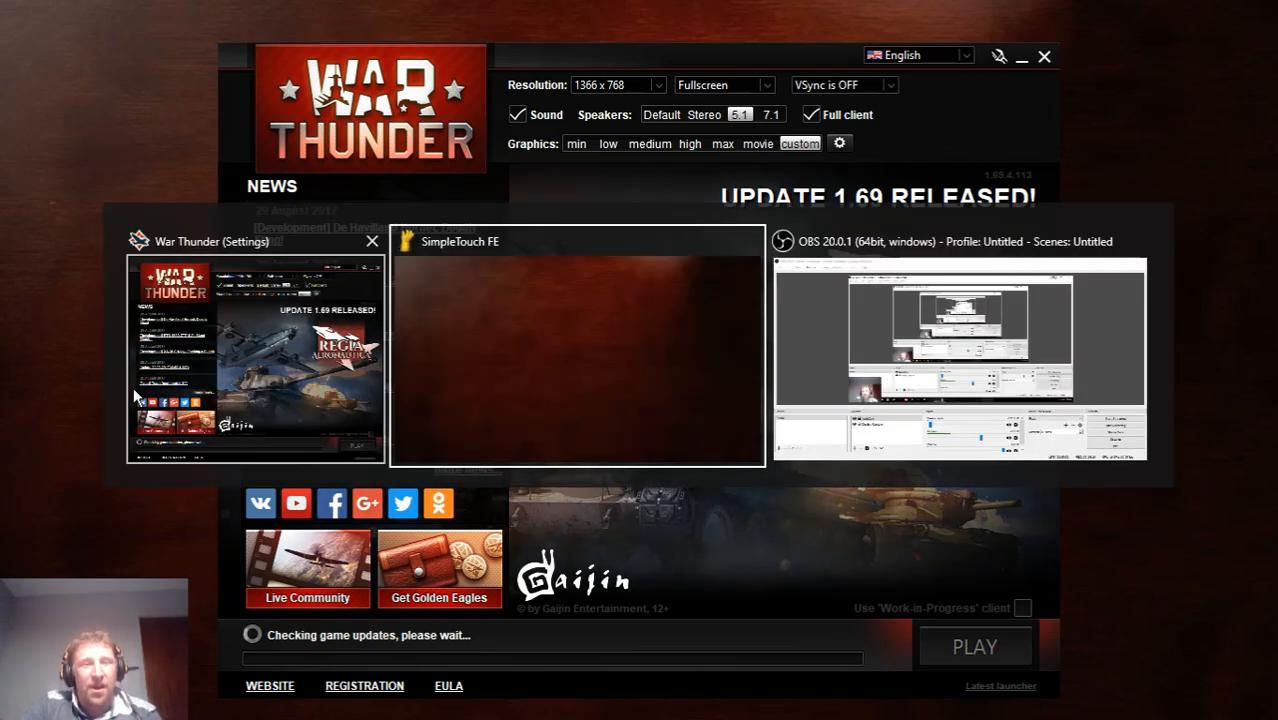
key("alt+Tab")
key("alt+Tab")
key("alt+Tab")
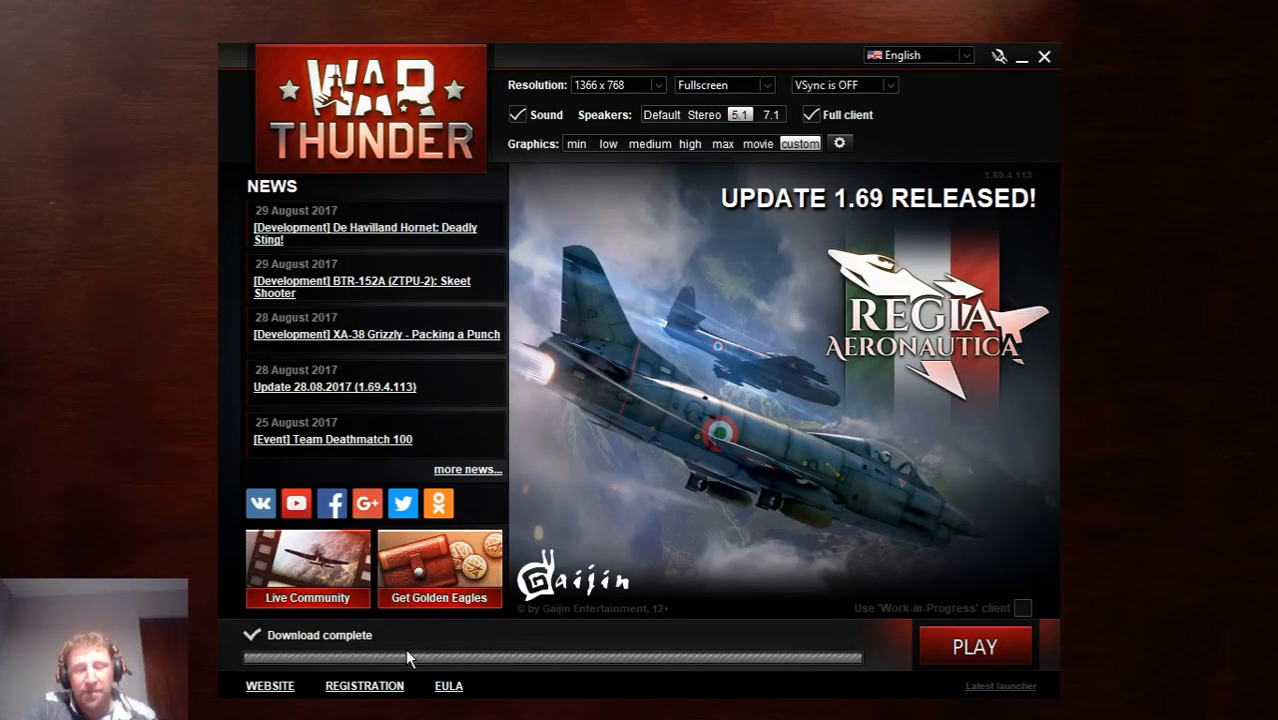
left_click(1044, 57)
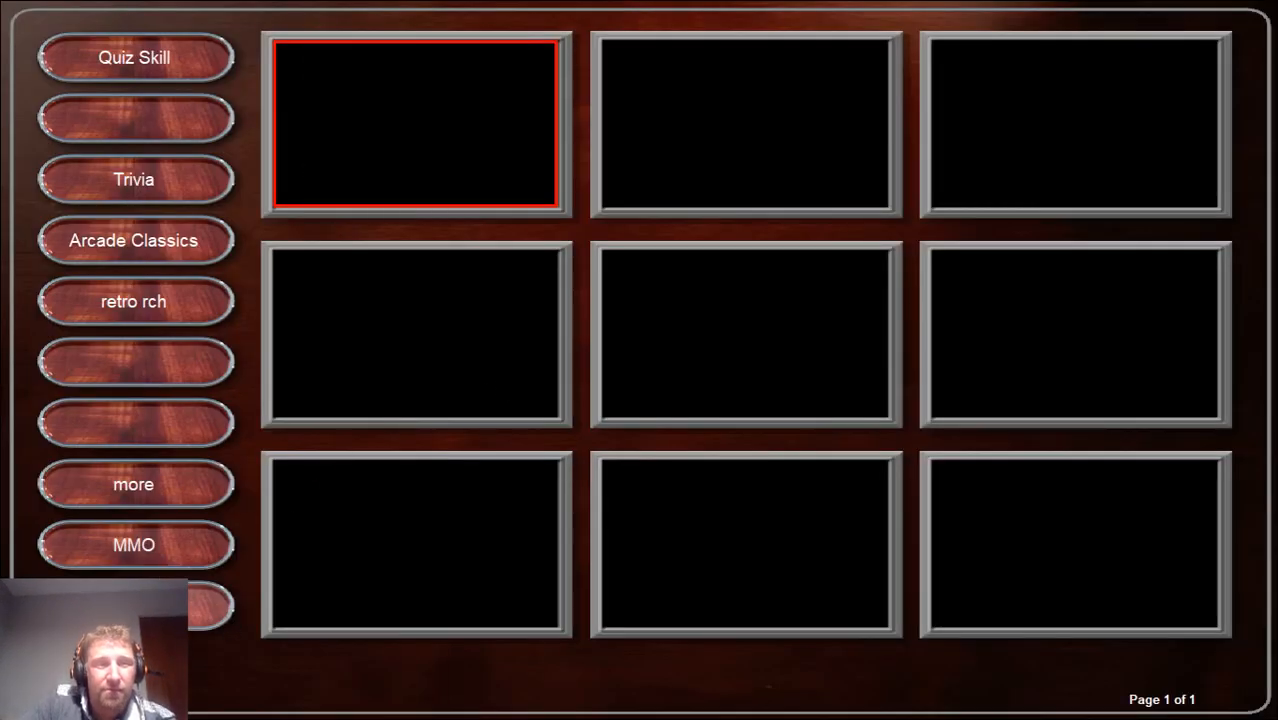
- Exit the front end after viewing the more category and open the FeConfig tool as administrator
left_click(155, 485)
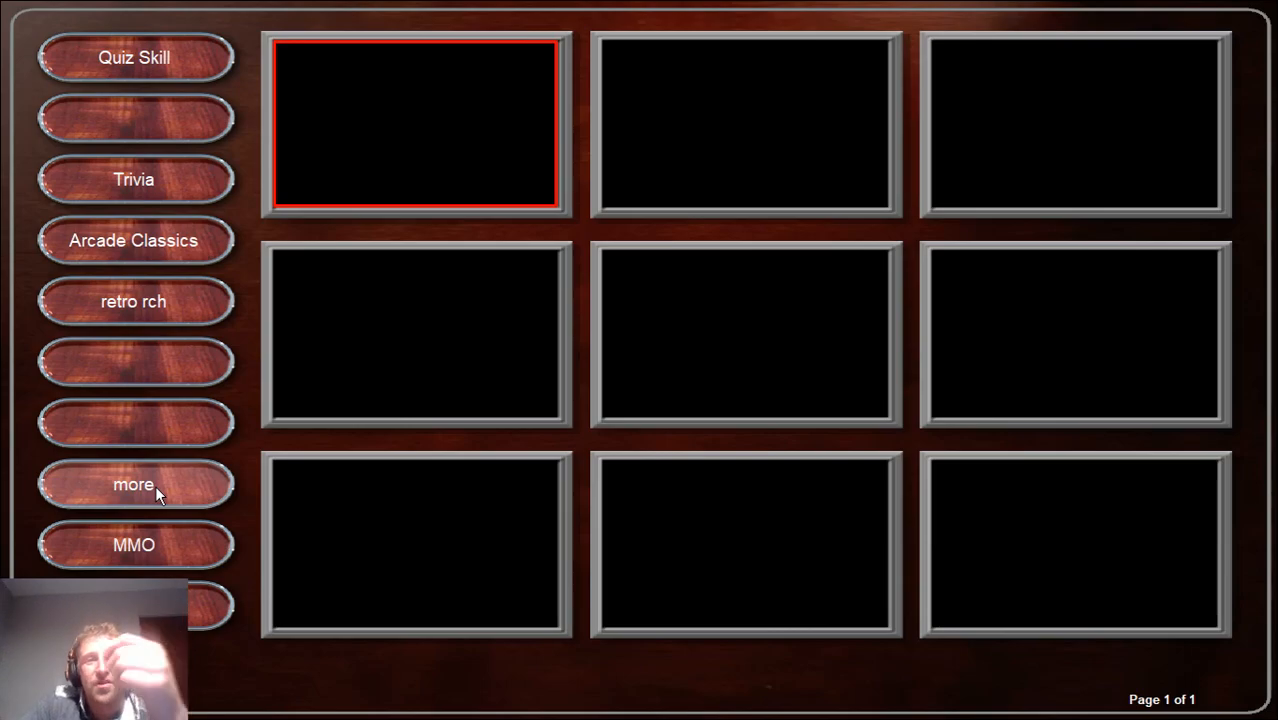
key("Escape")
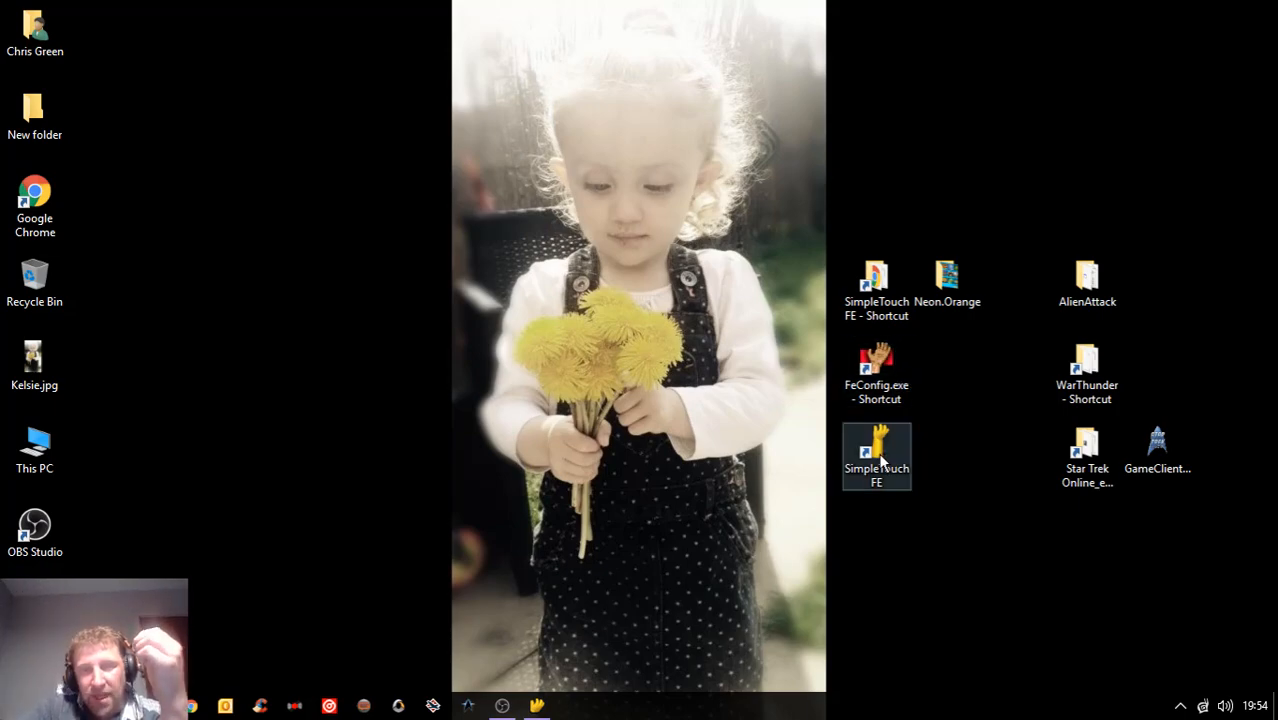
right_click(868, 383)
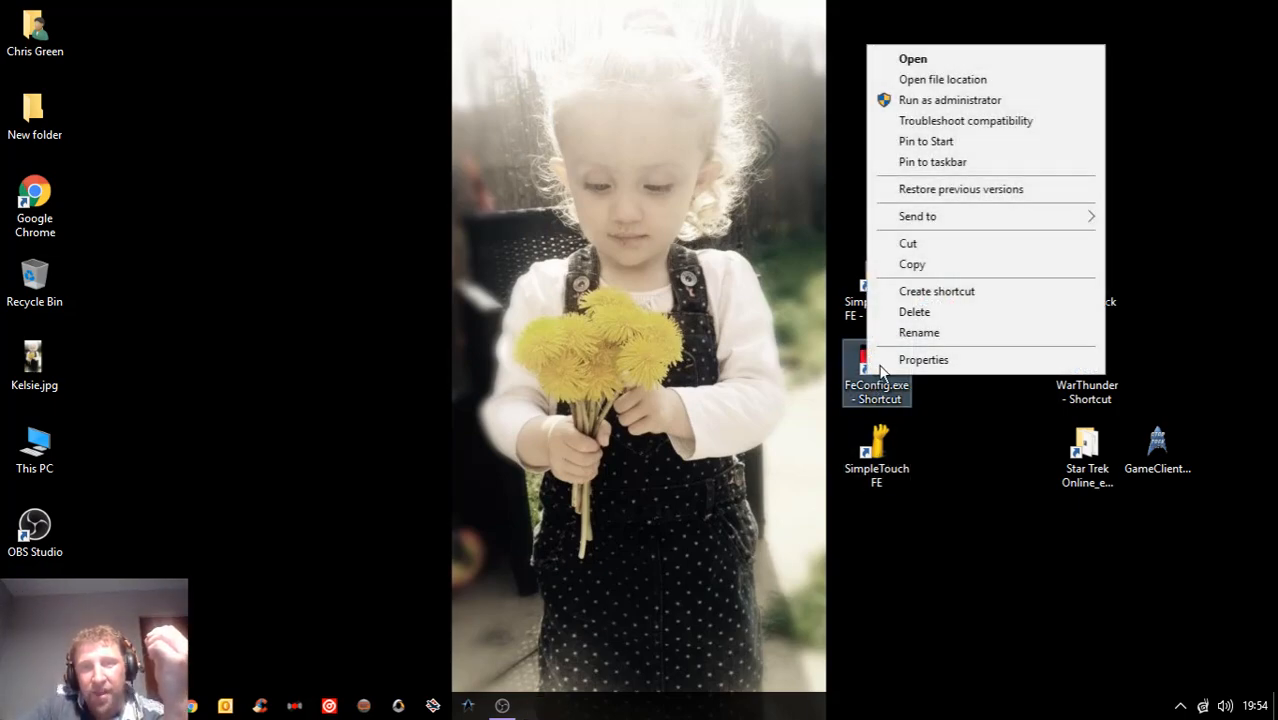
left_click(940, 100)
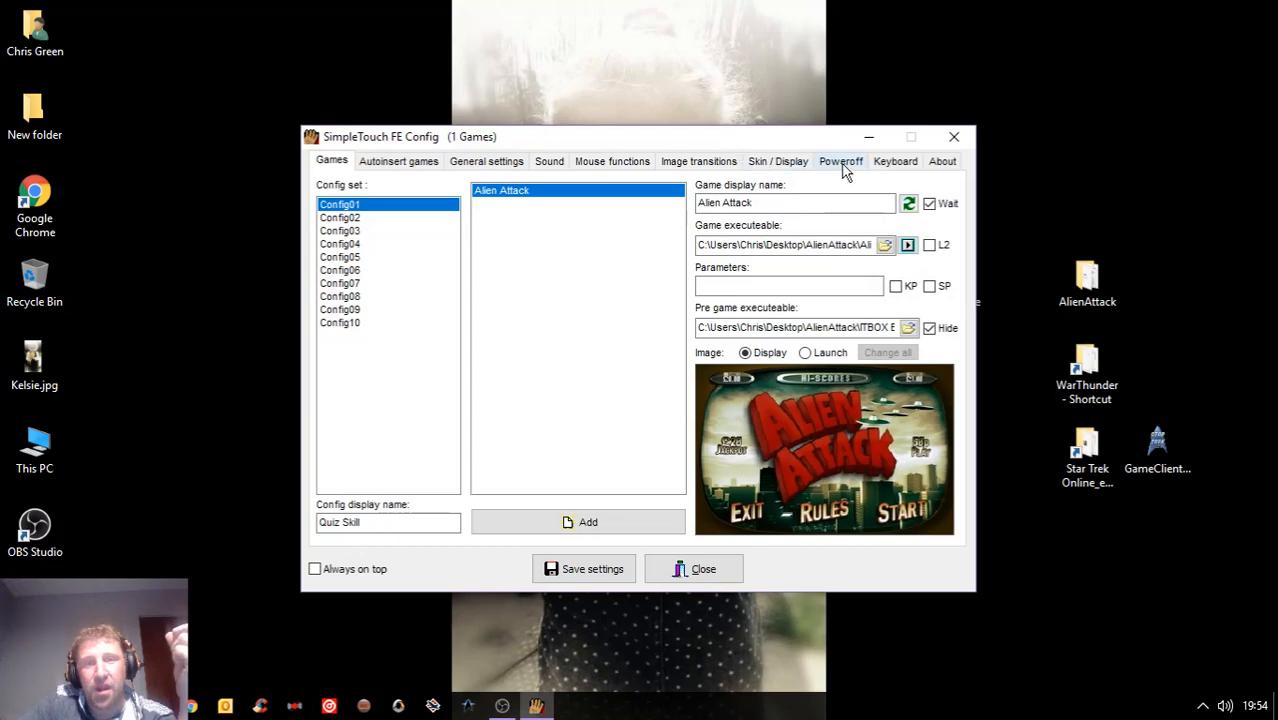
- Change the front end's skin to Default, save the settings and close the configuration tool
left_click(774, 165)
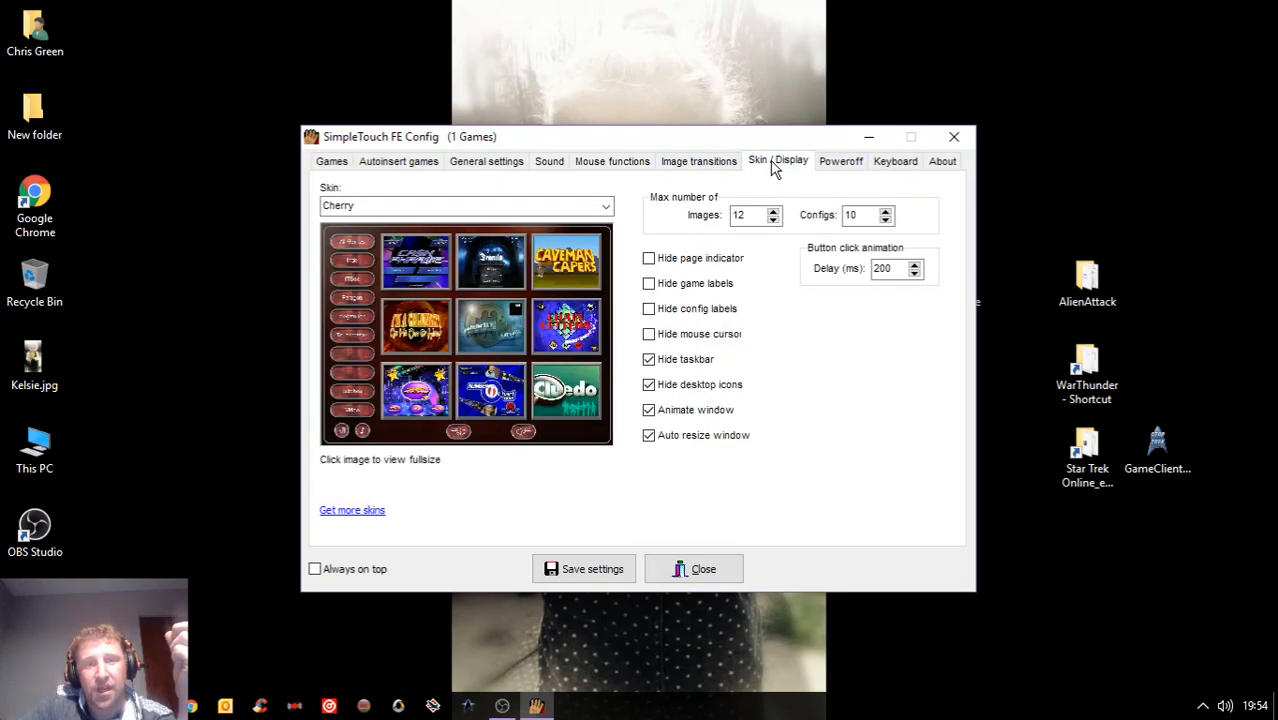
left_click(598, 206)
left_click(428, 243)
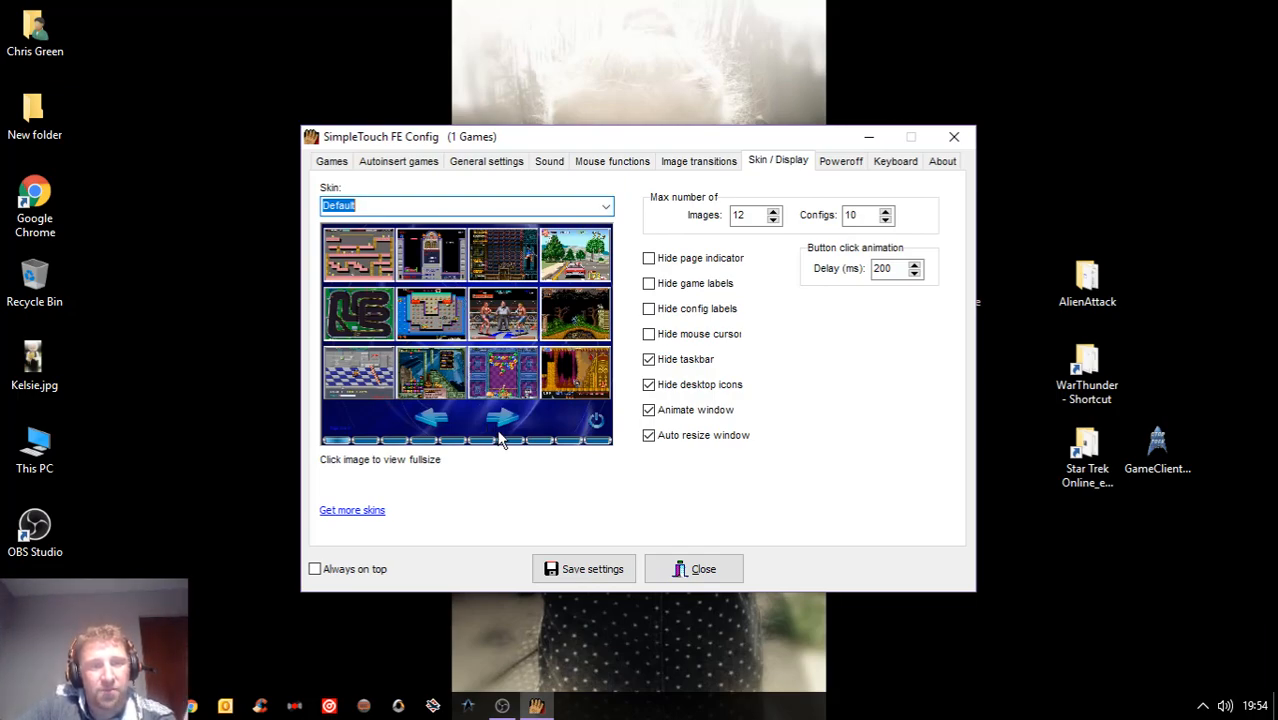
left_click(602, 579)
left_click(676, 570)
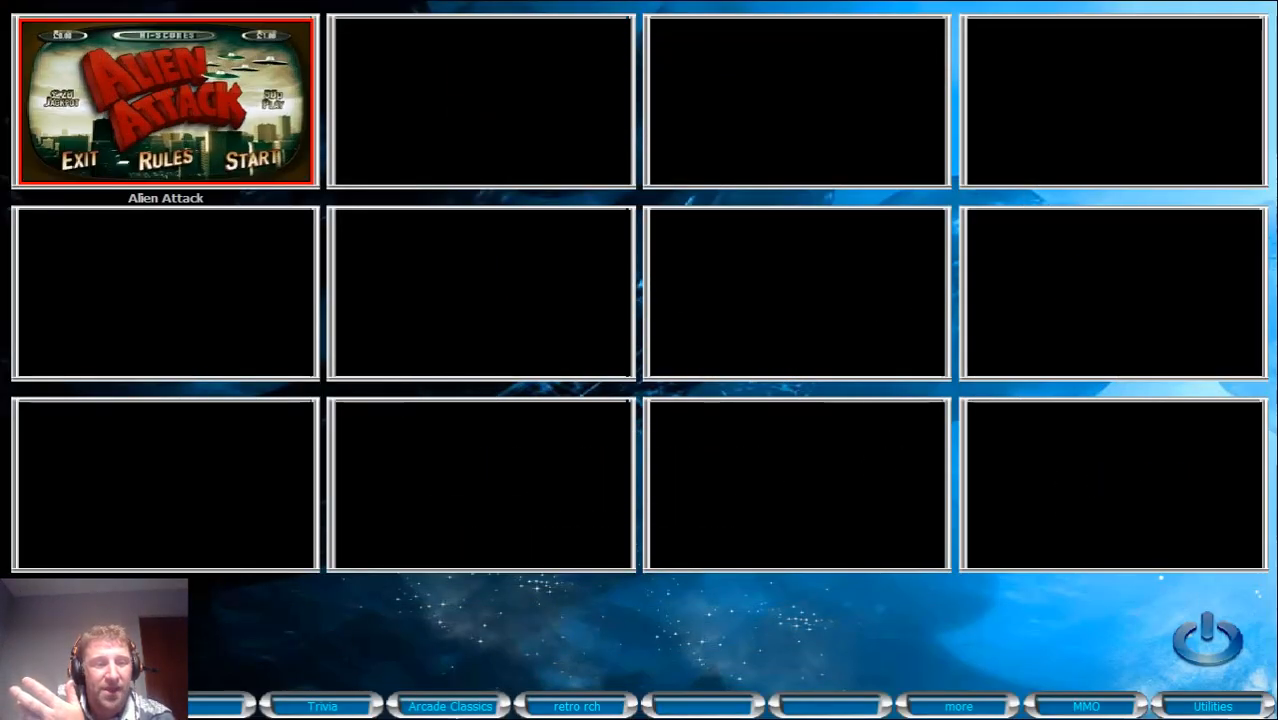
- Look through the game categories, including Trivia and MMO, in the Default skin and exit the front end to the desktop
left_click(319, 705)
left_click(465, 706)
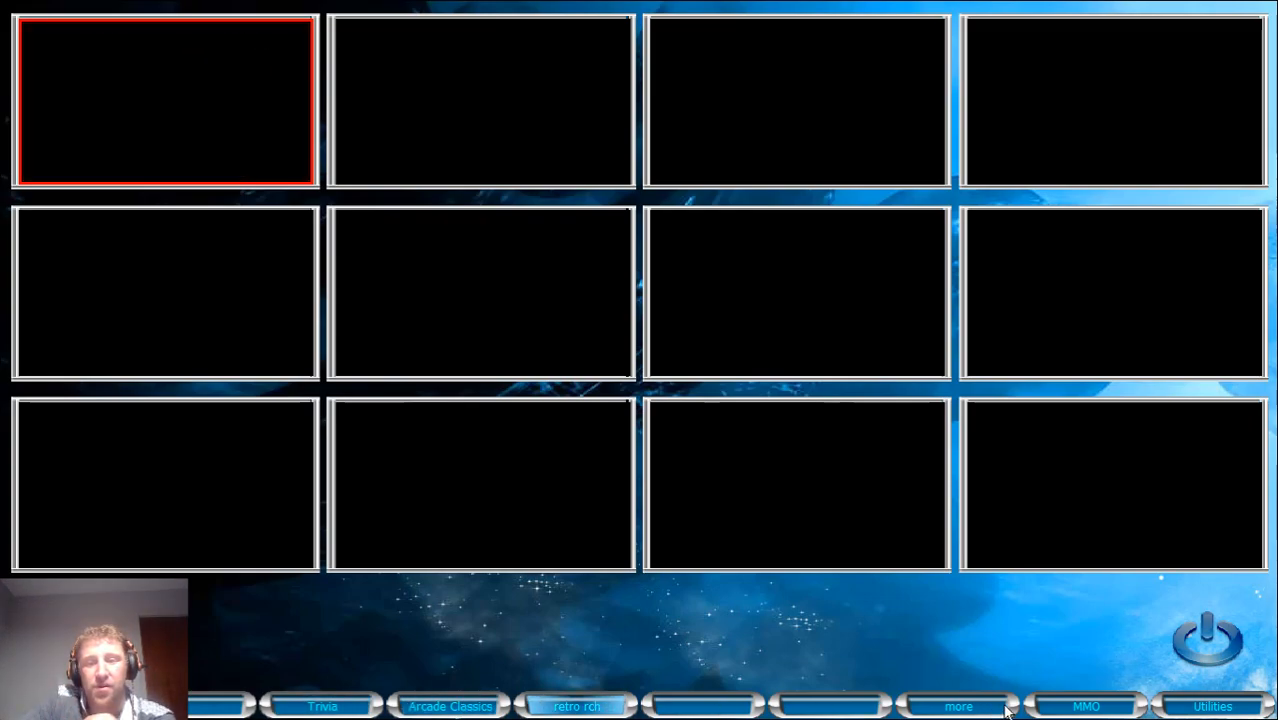
left_click(1075, 706)
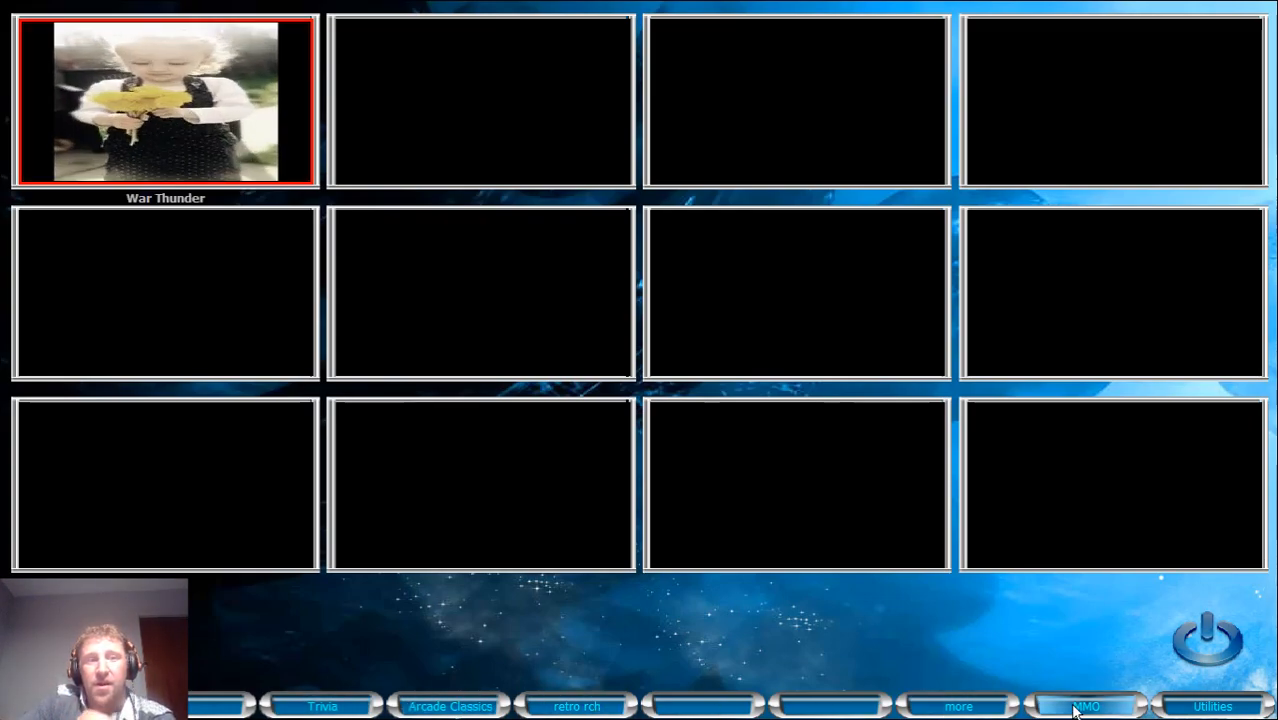
left_click(1195, 630)
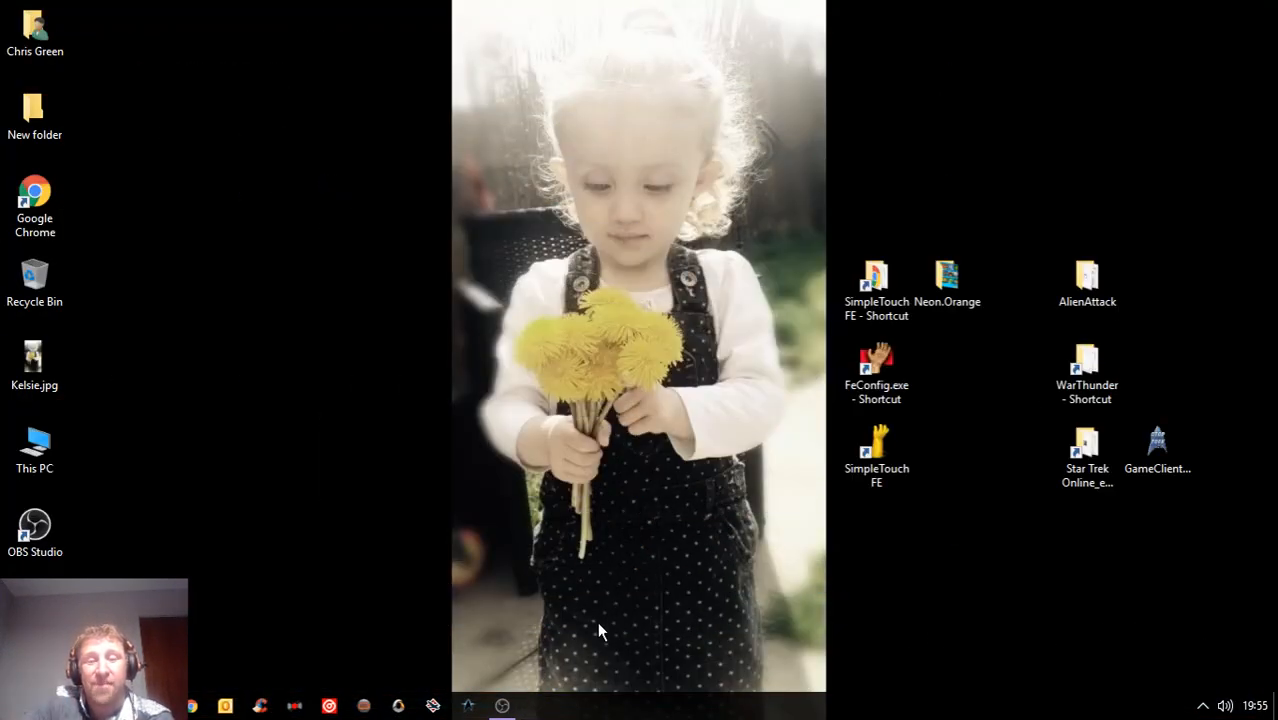
left_click(665, 502)
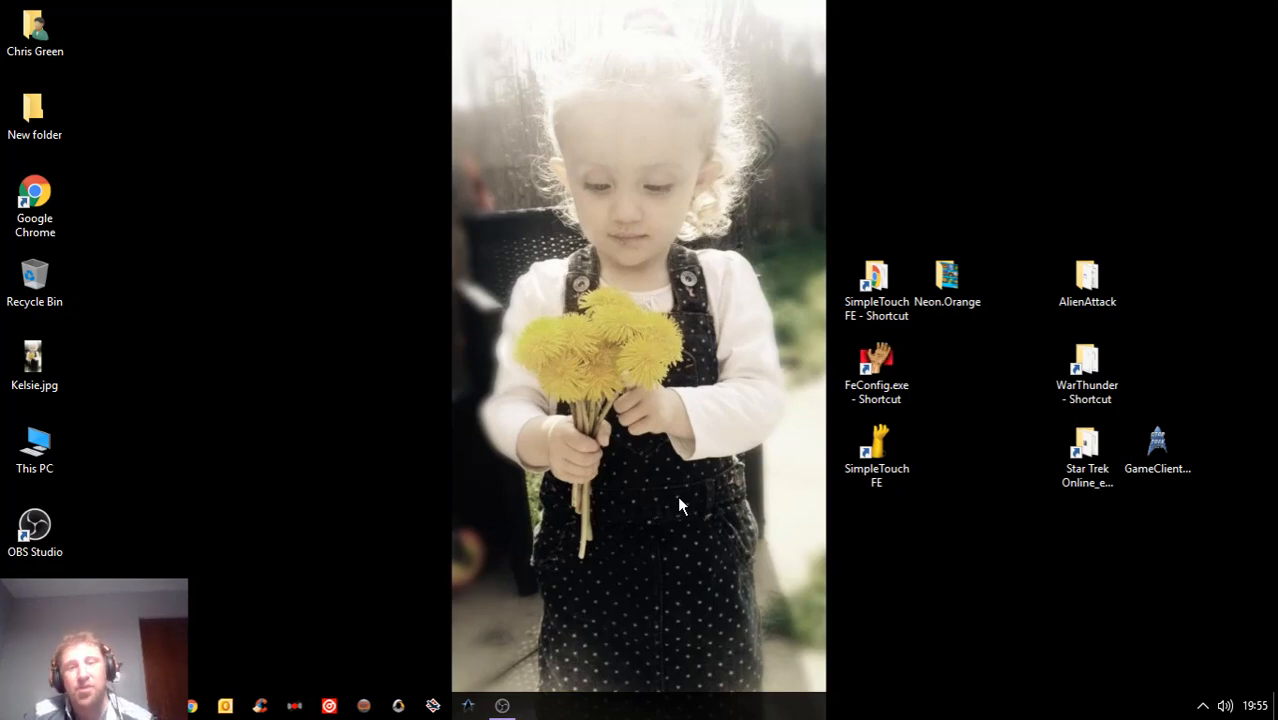
- Check the Neon.Orange skin folder on the desktop, close it and cut the folder for moving
double_click(946, 280)
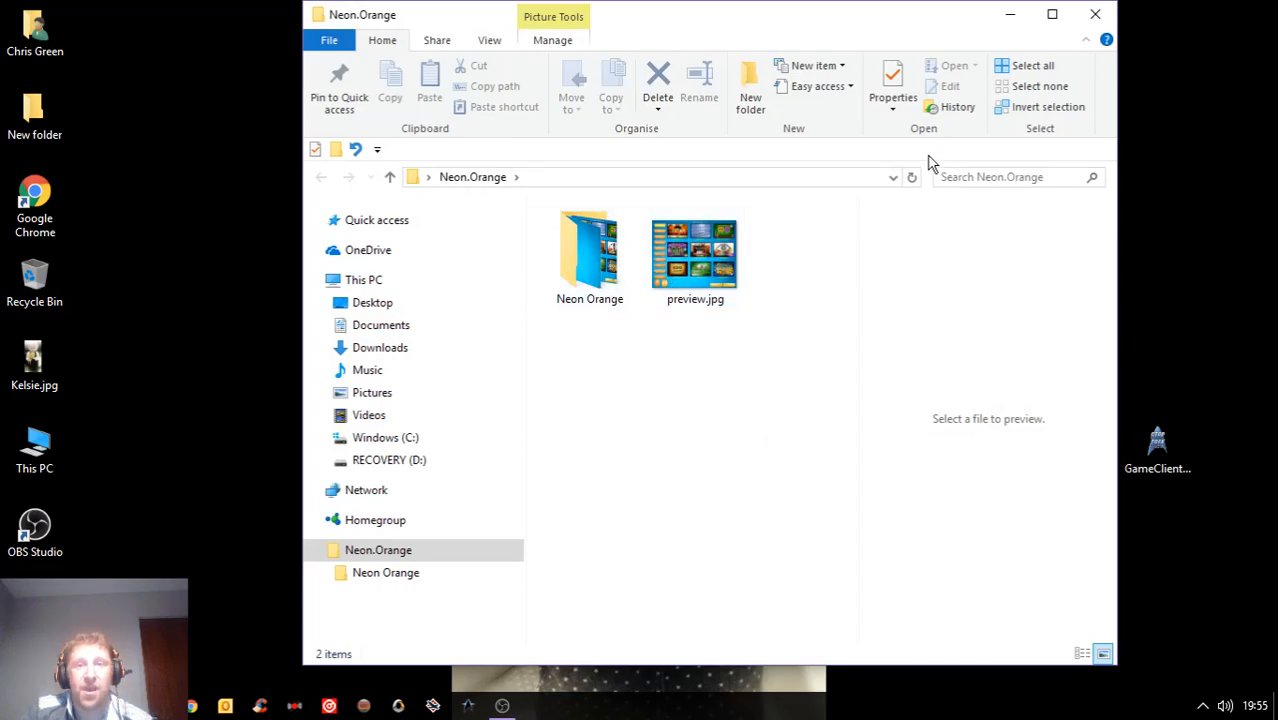
left_click(1095, 14)
right_click(950, 276)
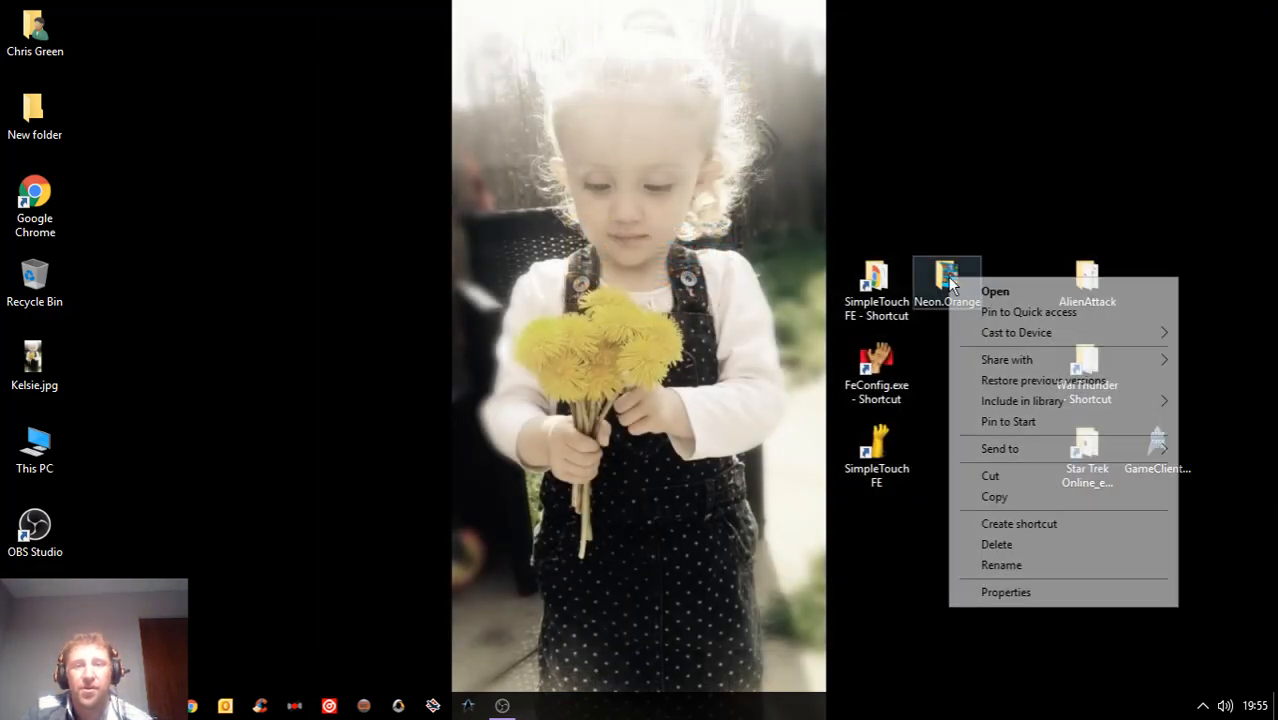
left_click(993, 477)
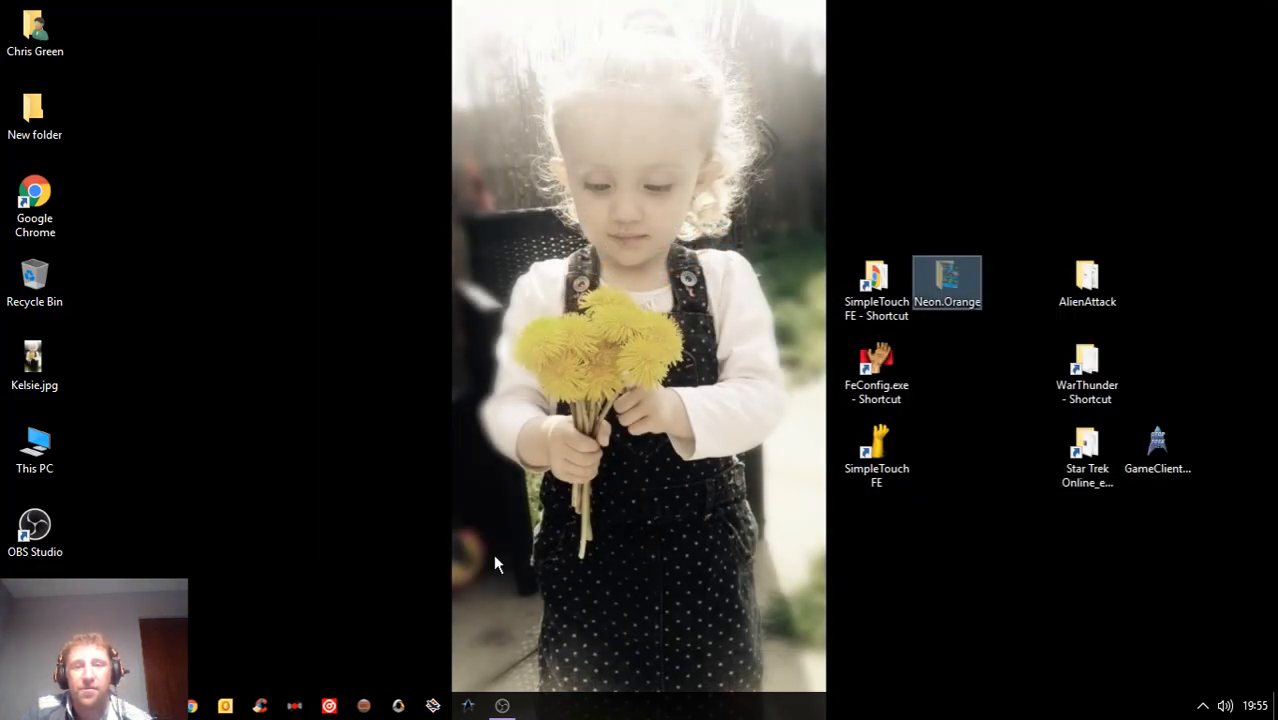
- Examine the skin files in the Neon Orange subfolder in a maximized window and close it
double_click(948, 285)
double_click(589, 265)
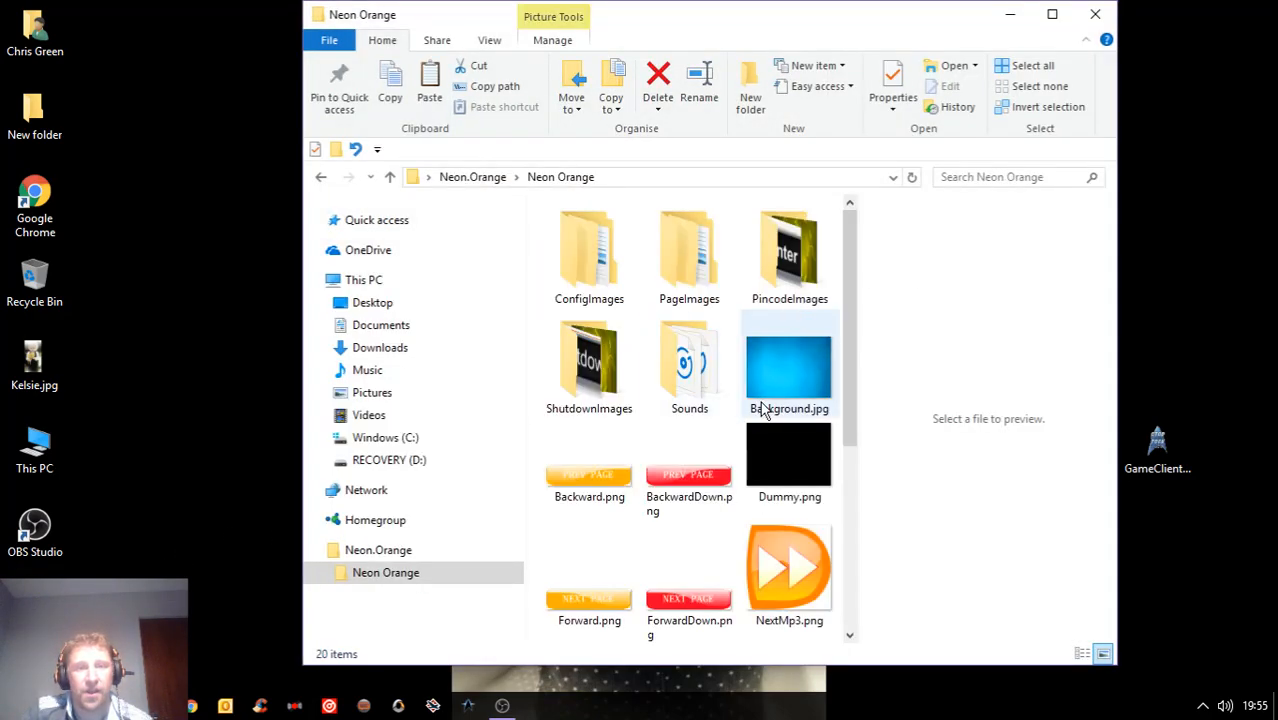
left_click(1051, 14)
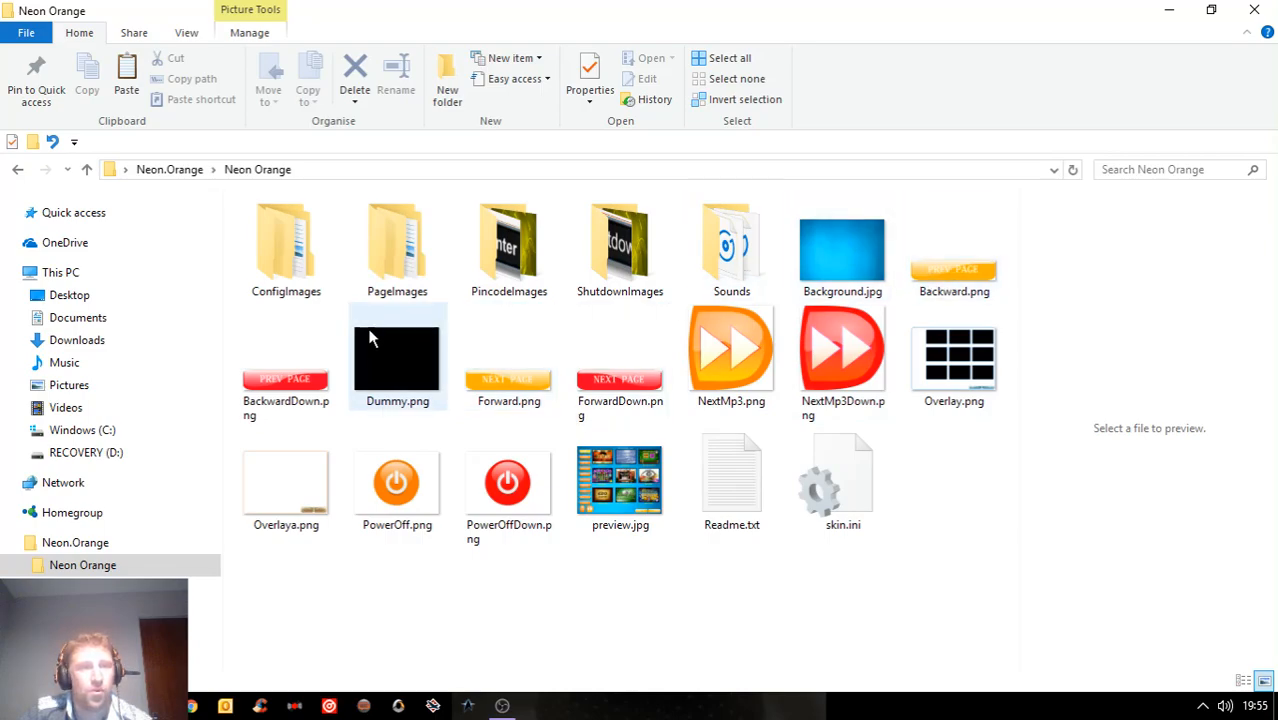
left_click(1254, 10)
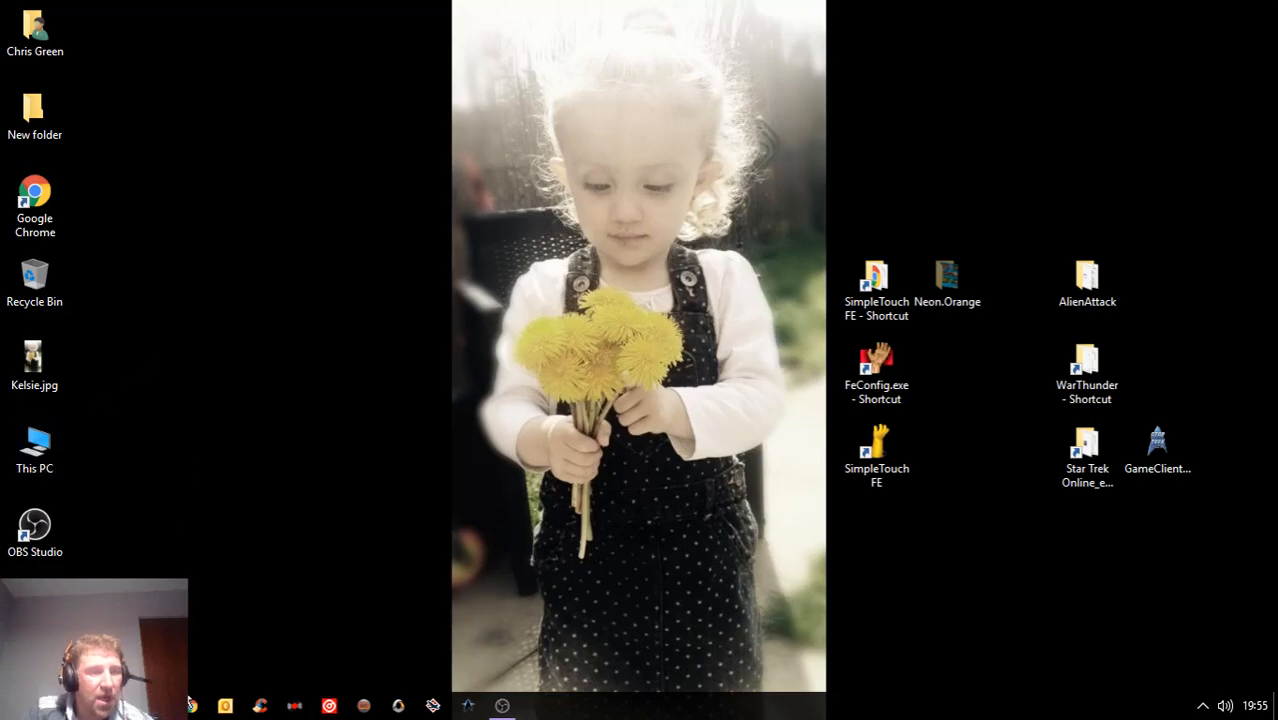
- Browse to the Skins folder of SimpleTouch FE in Program Files (x86) on the C: drive
double_click(39, 463)
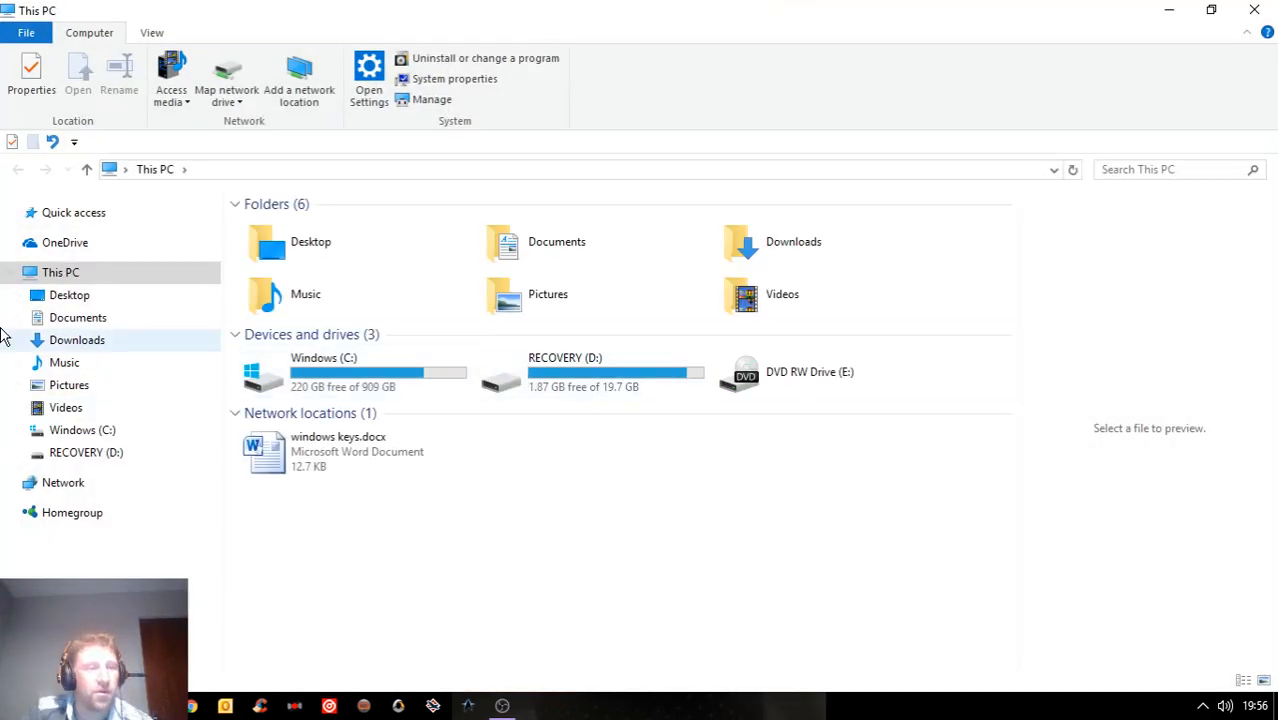
left_click(62, 432)
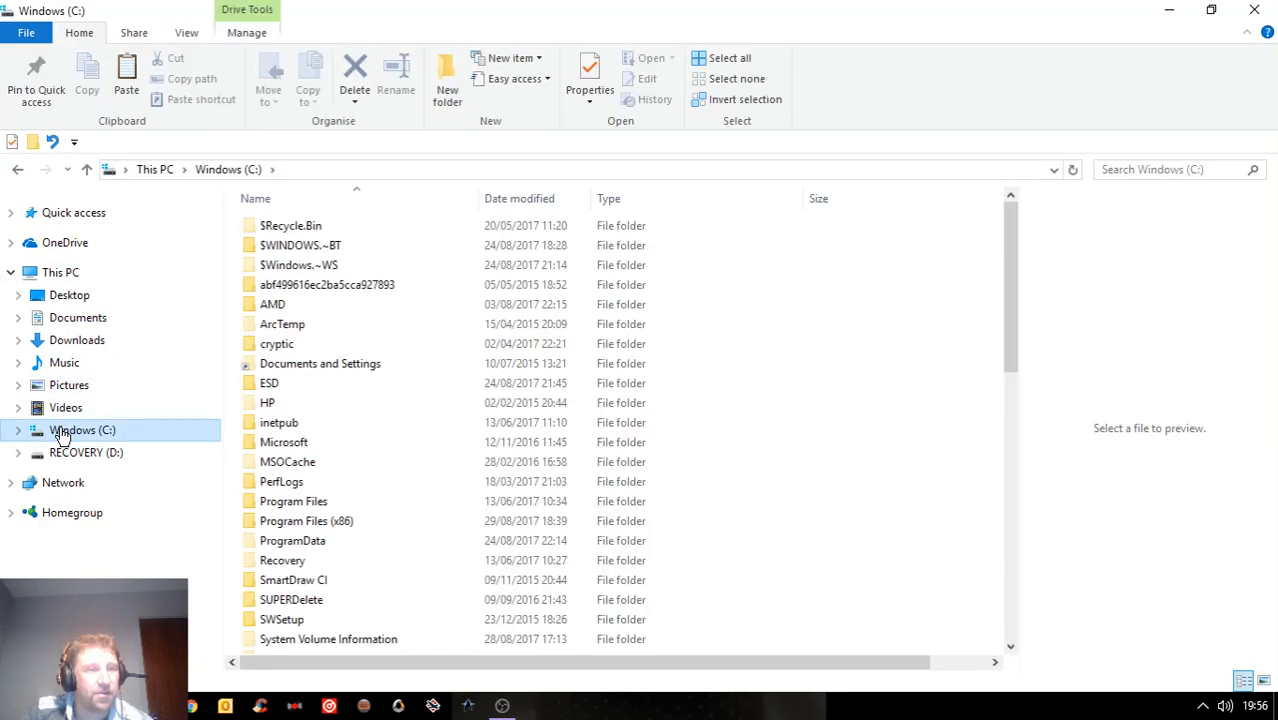
left_click(305, 524)
double_click(305, 524)
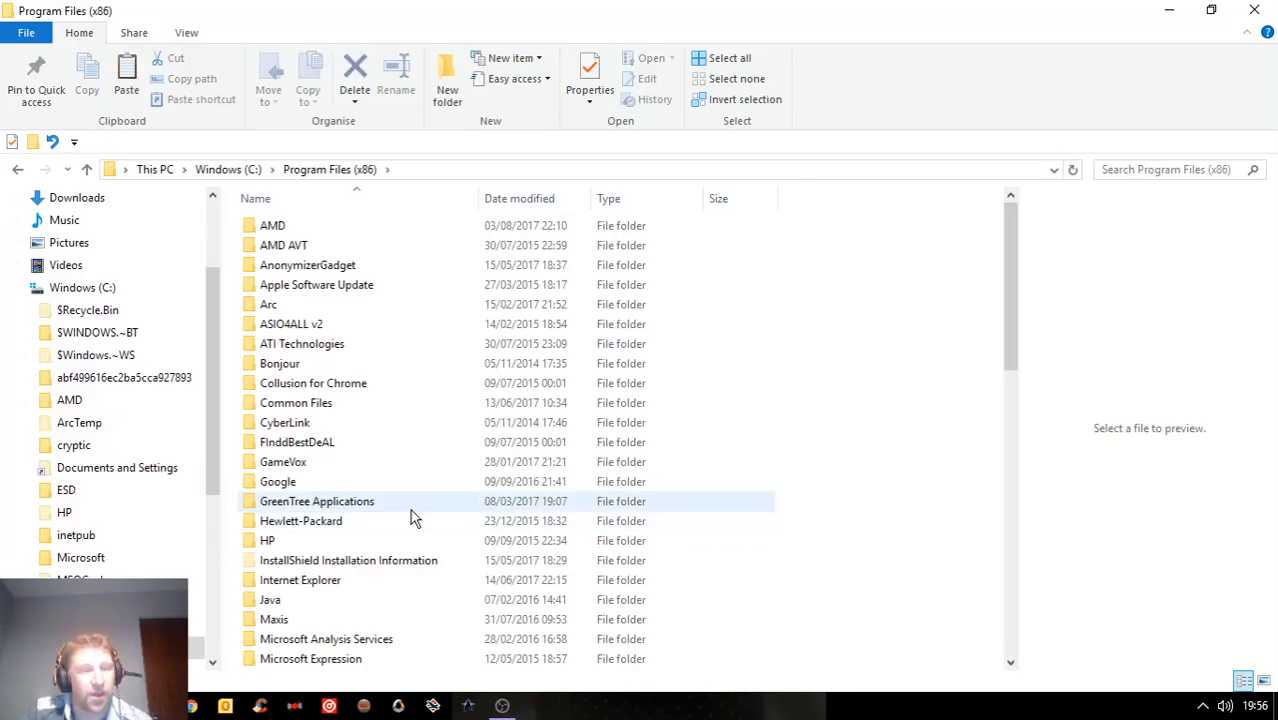
scroll(374, 528, "down", 8)
scroll(362, 538, "down", 2)
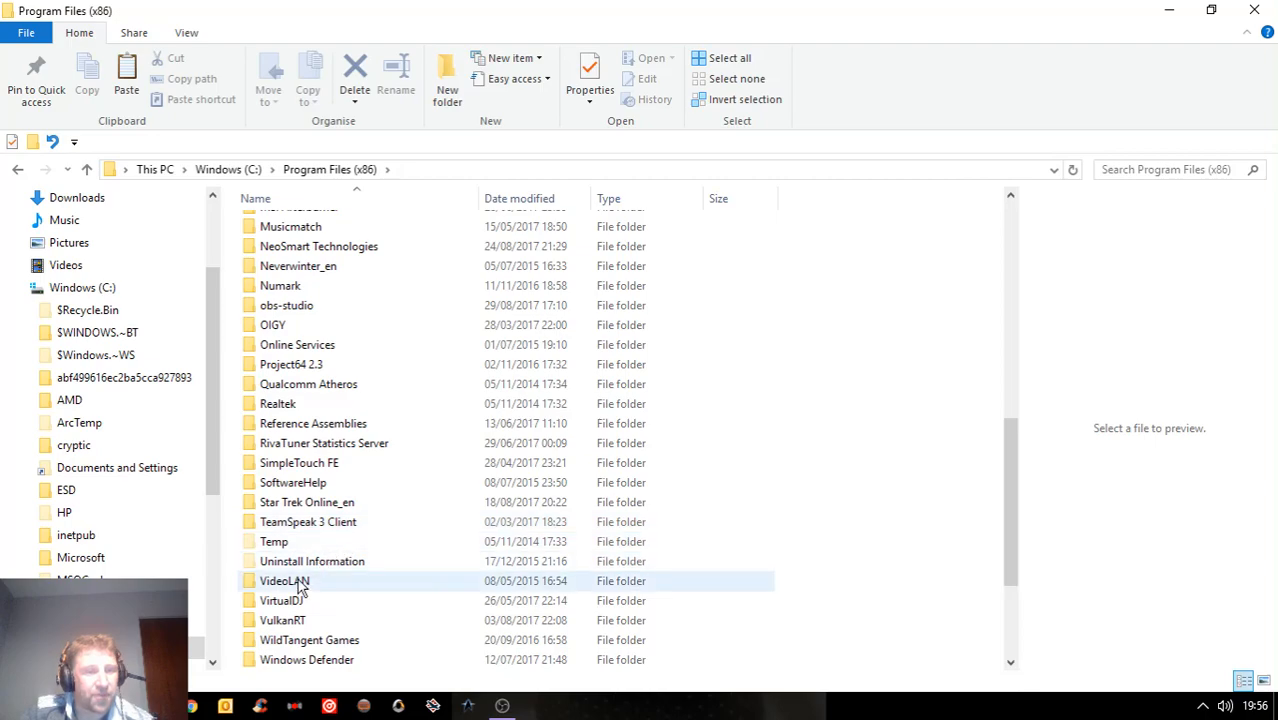
double_click(299, 462)
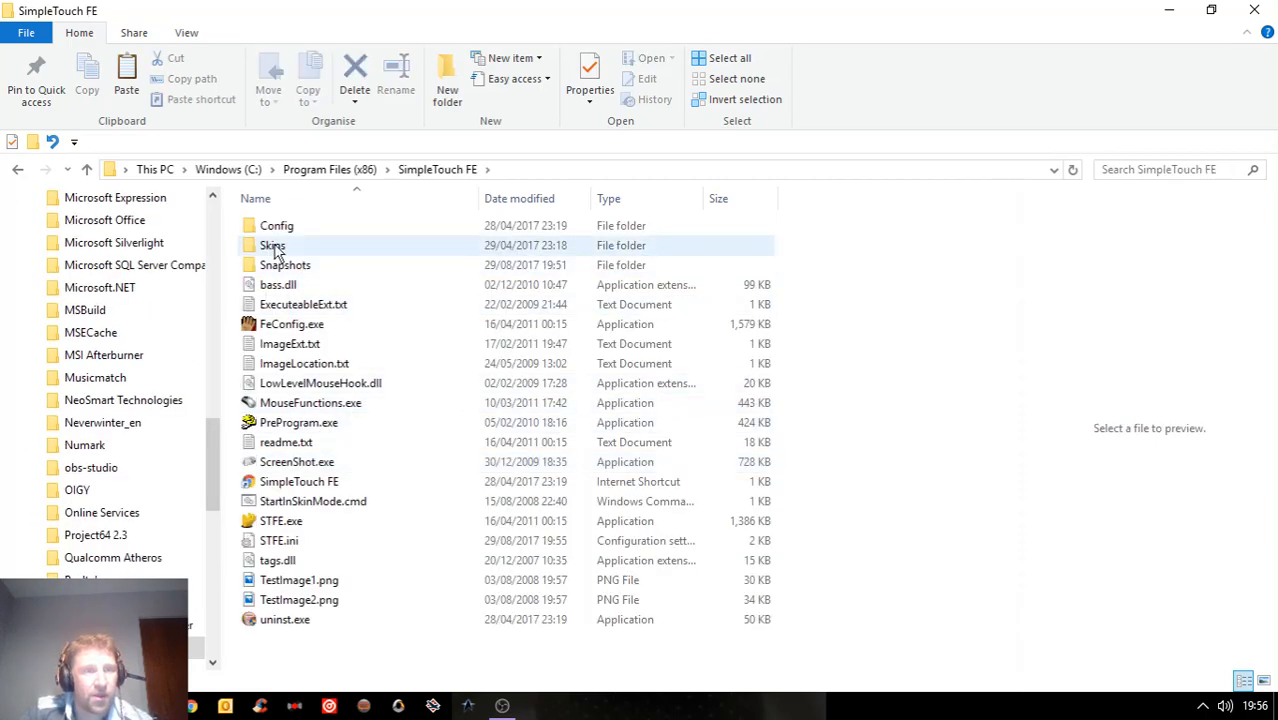
double_click(280, 245)
- Paste the Neon.Orange folder into Skins, granting administrator permission, and close the file window
right_click(309, 318)
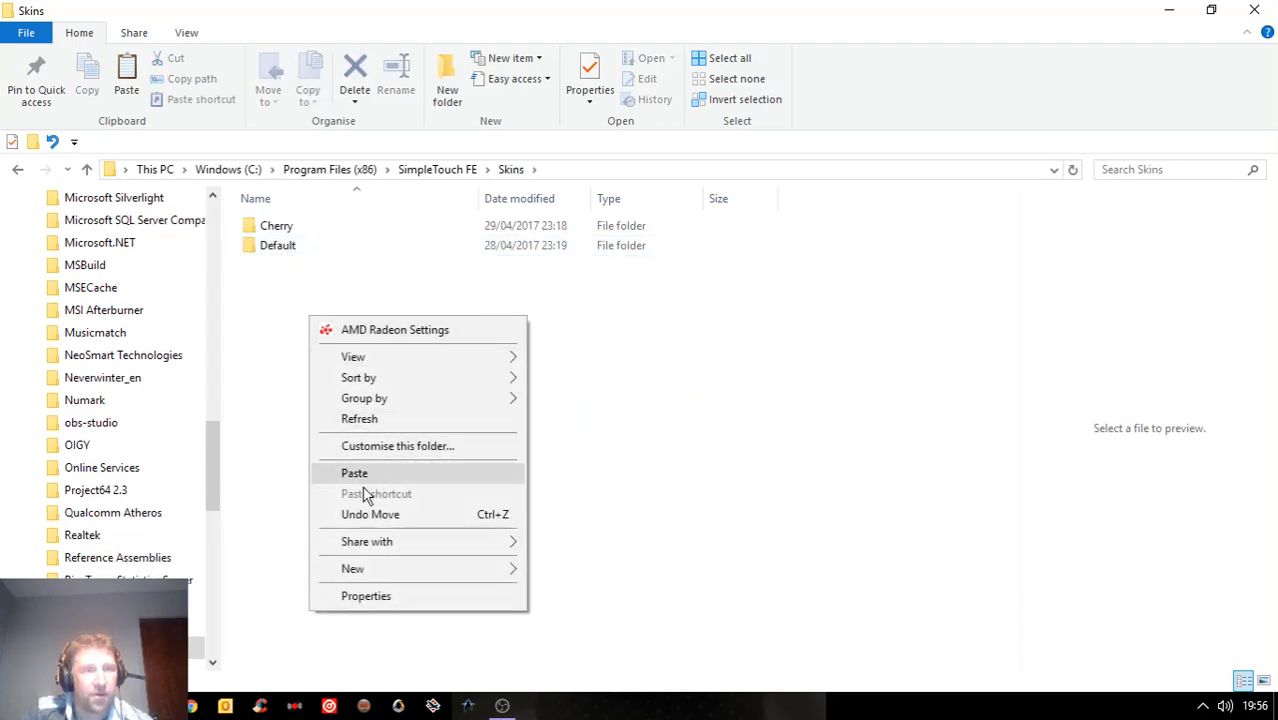
left_click(366, 475)
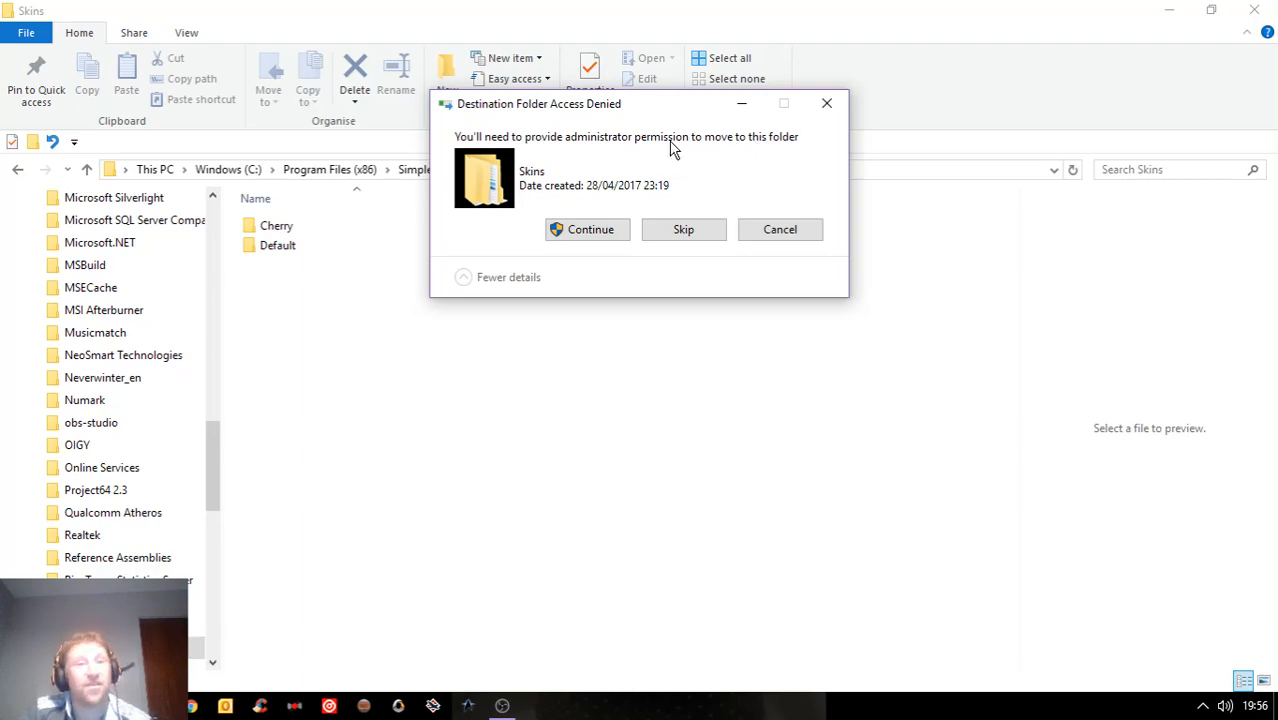
left_click(591, 230)
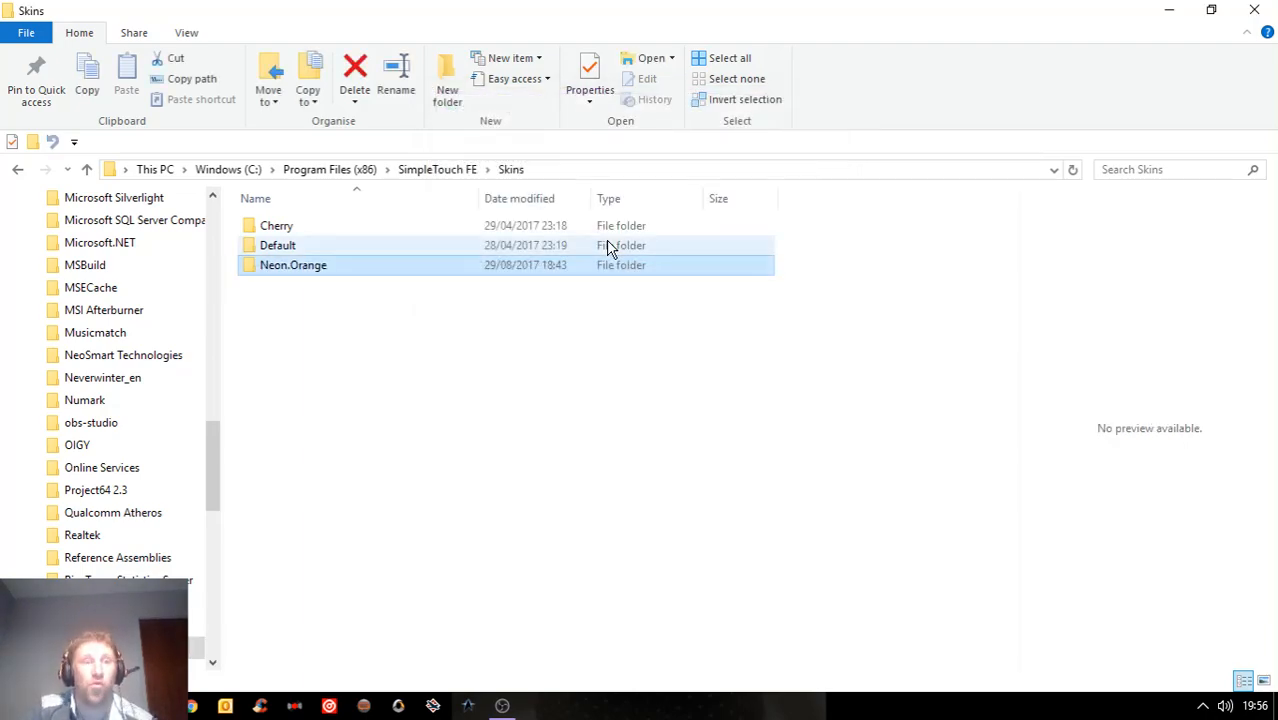
left_click(1254, 9)
- Run FeConfig as administrator, set the skin to Neon.Orange, save the settings and close the tool
right_click(883, 362)
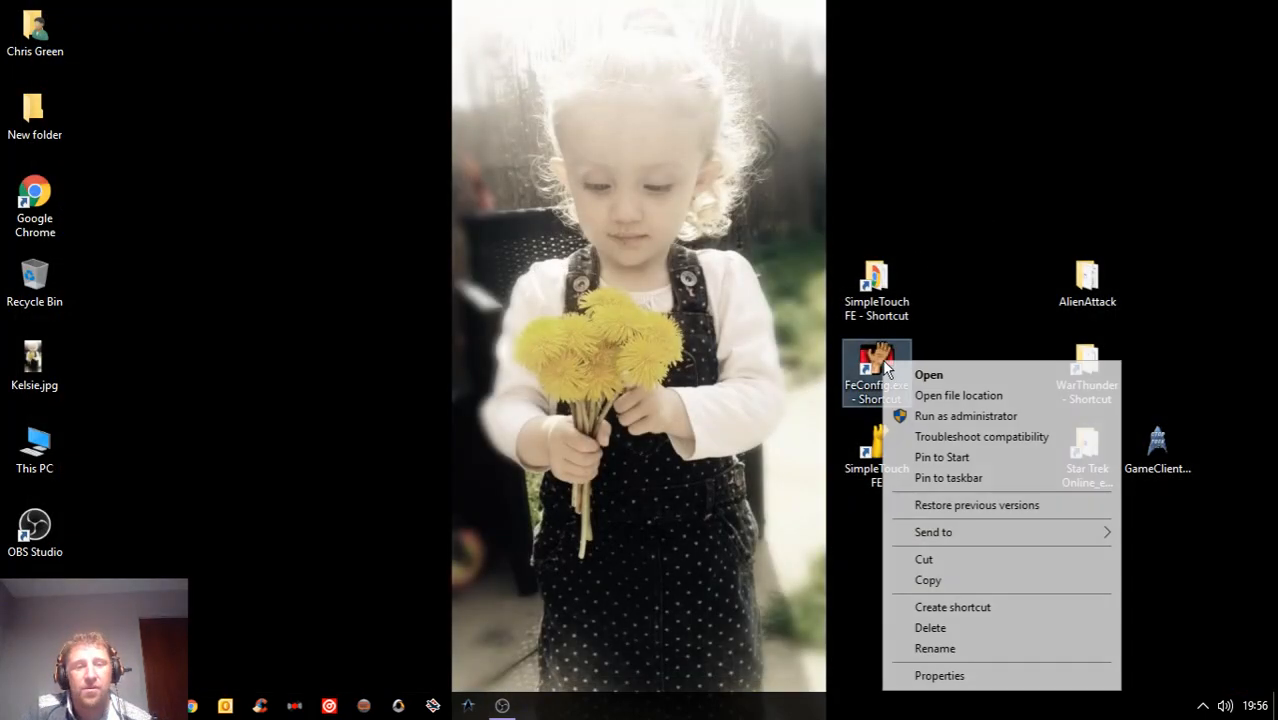
left_click(940, 414)
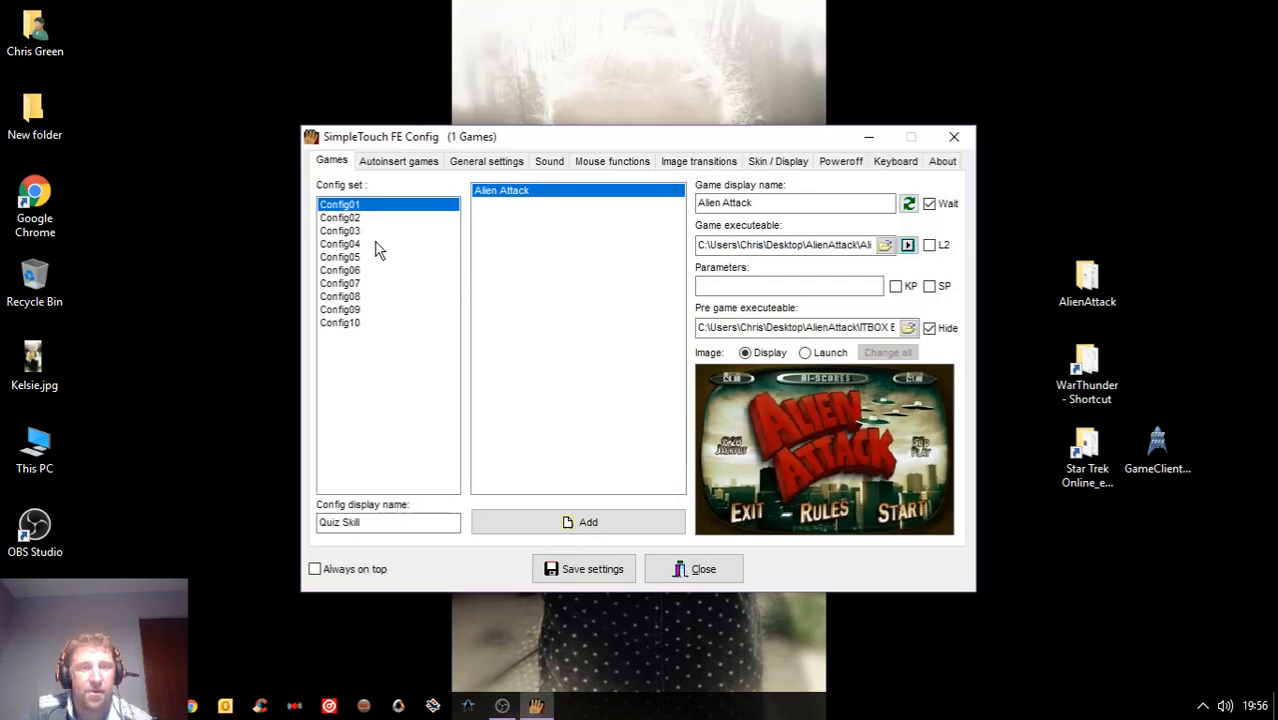
left_click(781, 162)
left_click(571, 205)
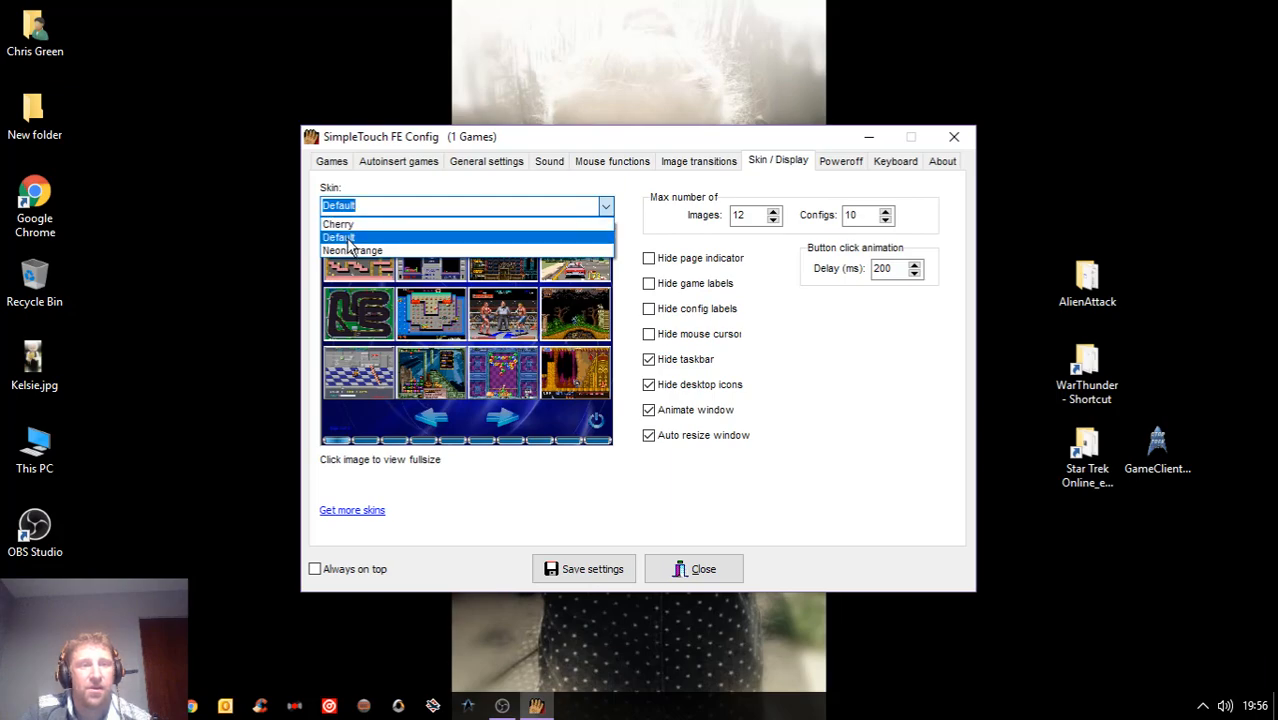
left_click(358, 250)
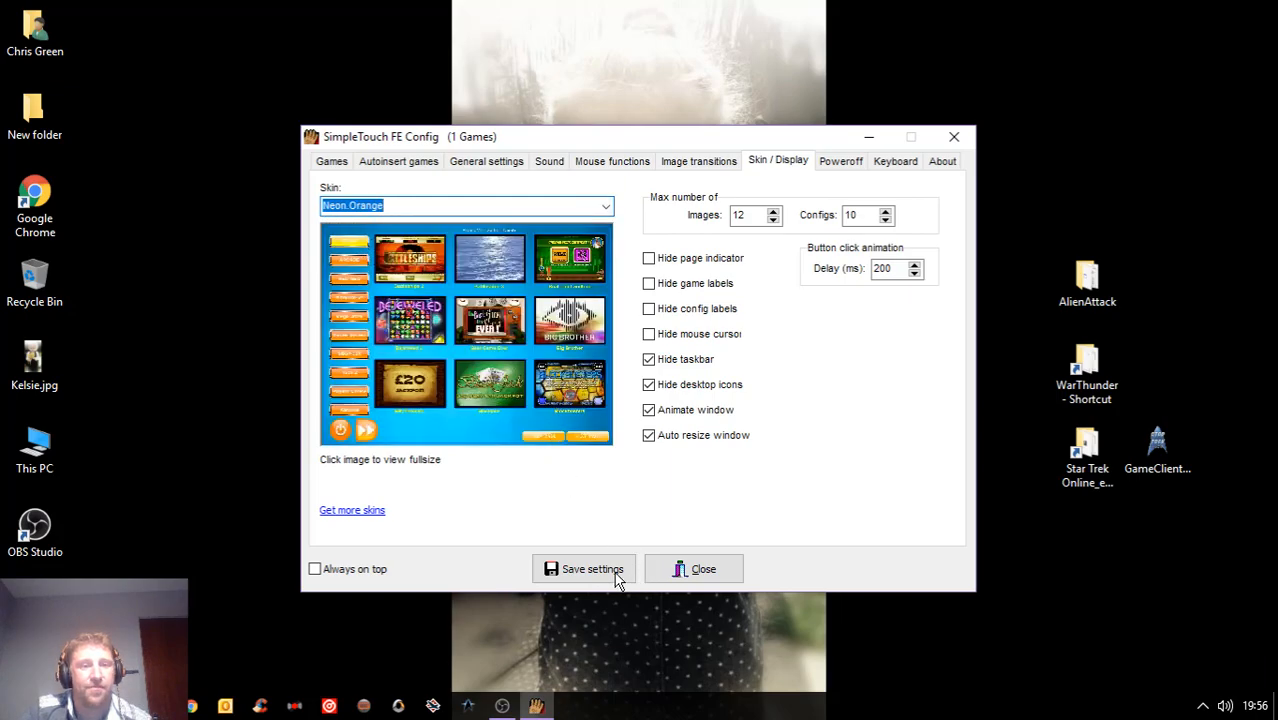
left_click(596, 570)
left_click(703, 574)
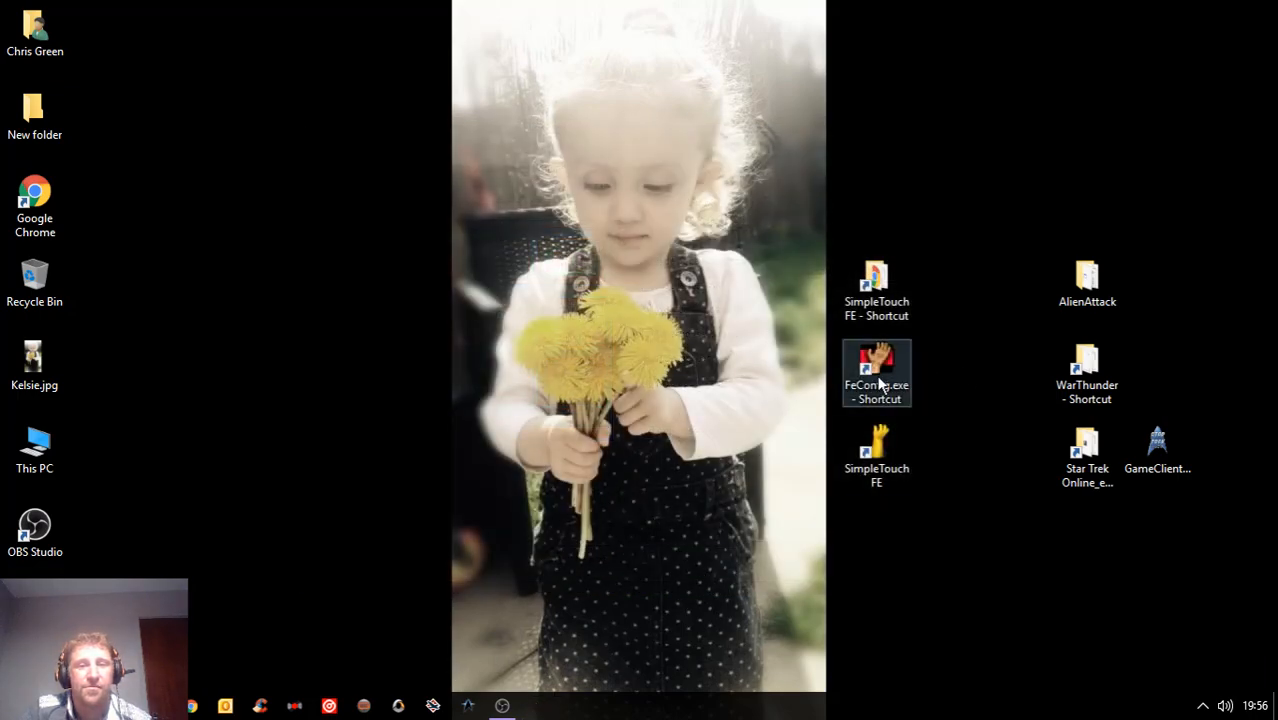
- Launch the SimpleTouch FE front end to check the Neon.Orange skin, inspect its game frame and exit to the desktop
left_click(871, 455)
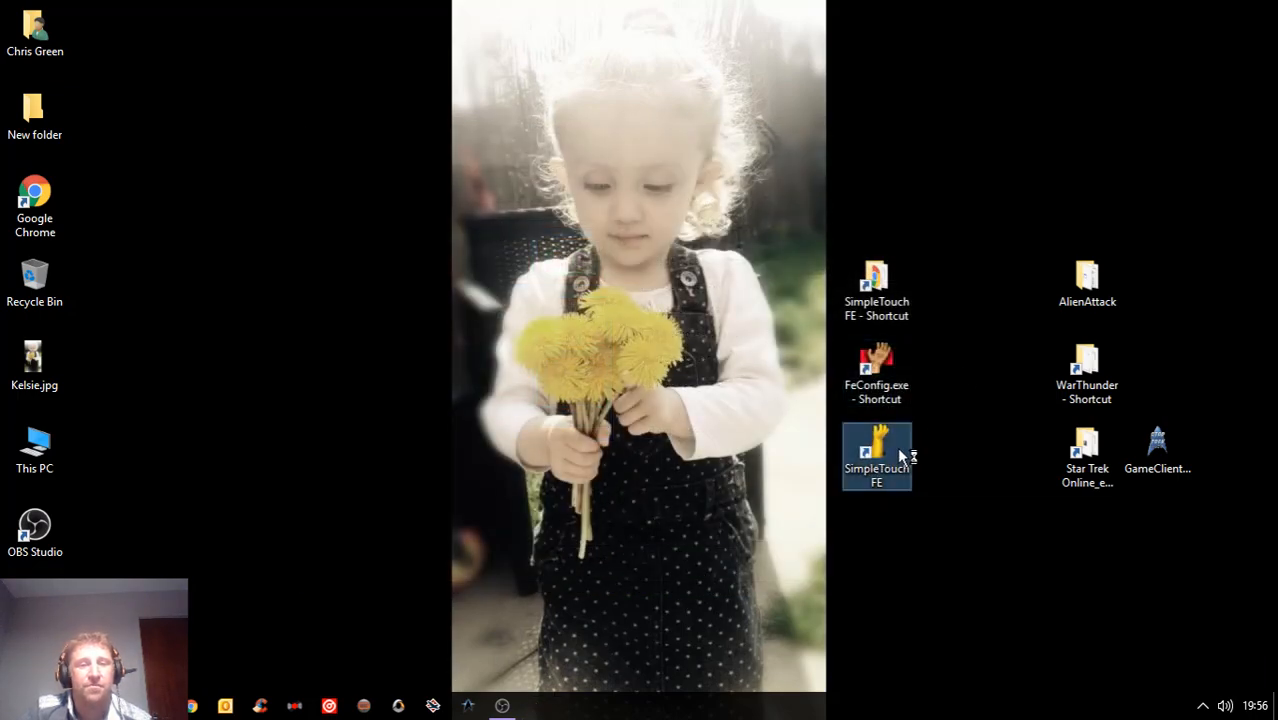
double_click(898, 457)
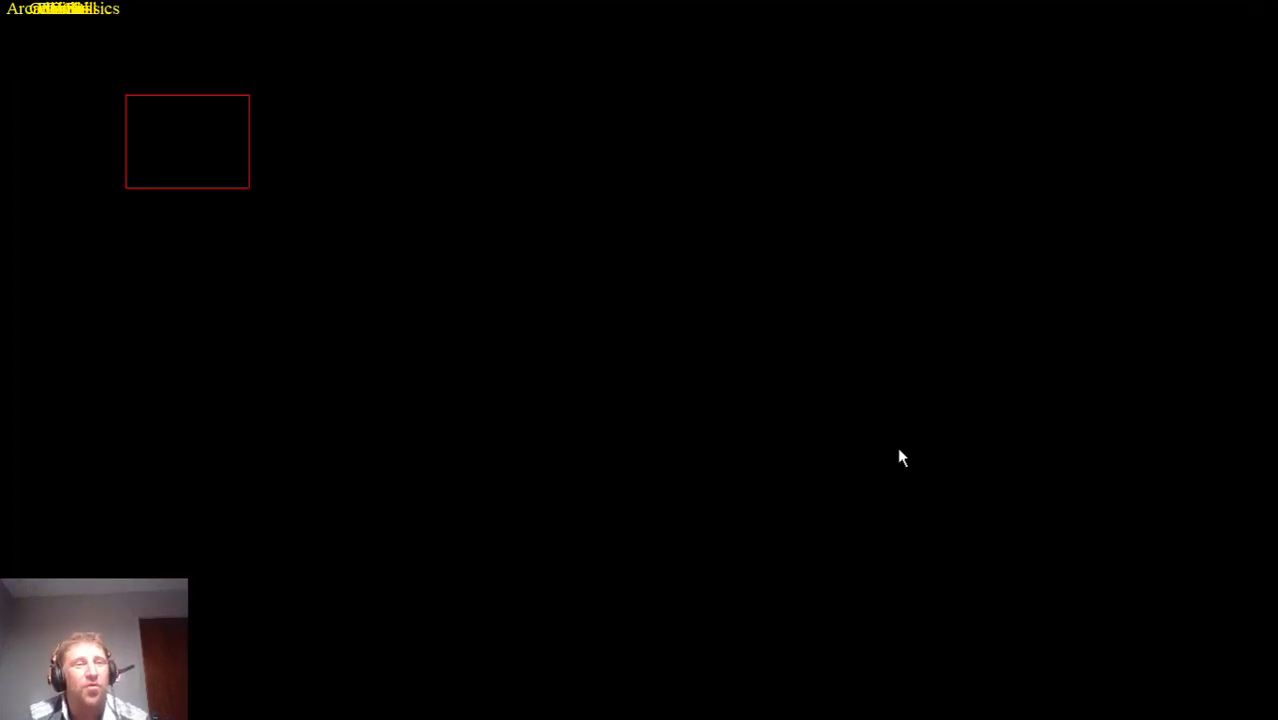
left_click(201, 119)
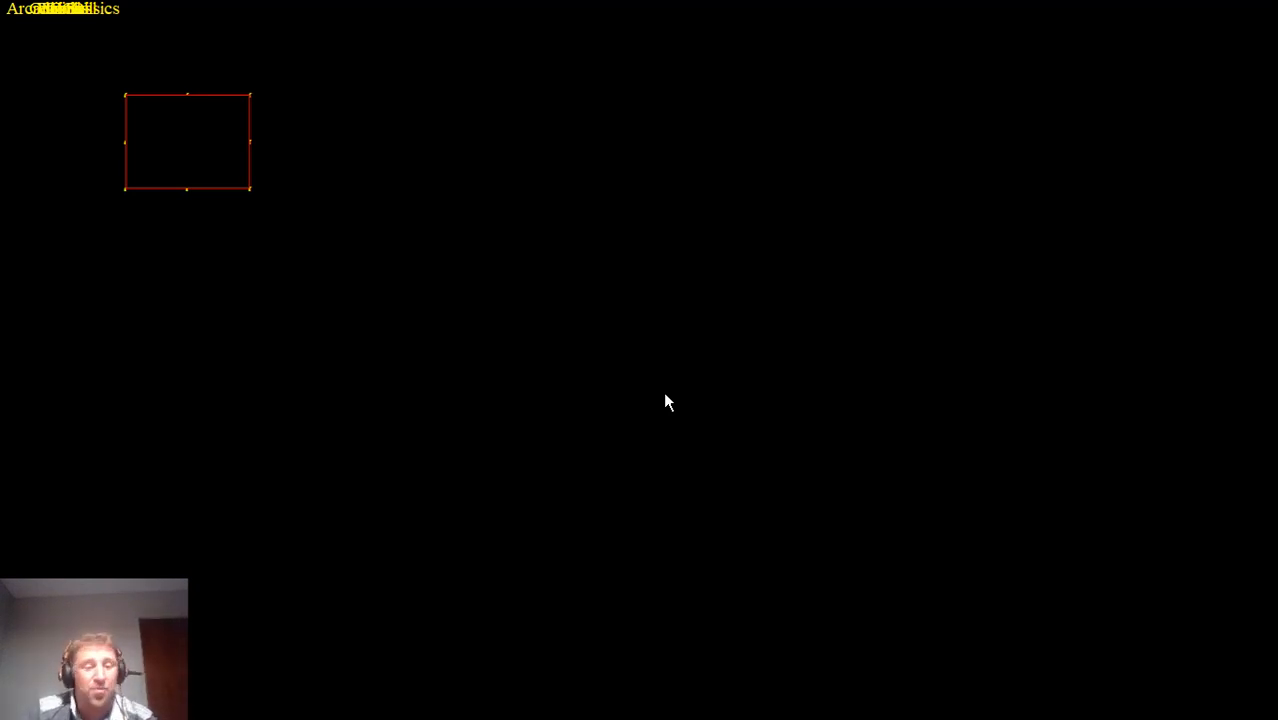
key("alt+Tab")
key("alt+Tab")
key("Escape")
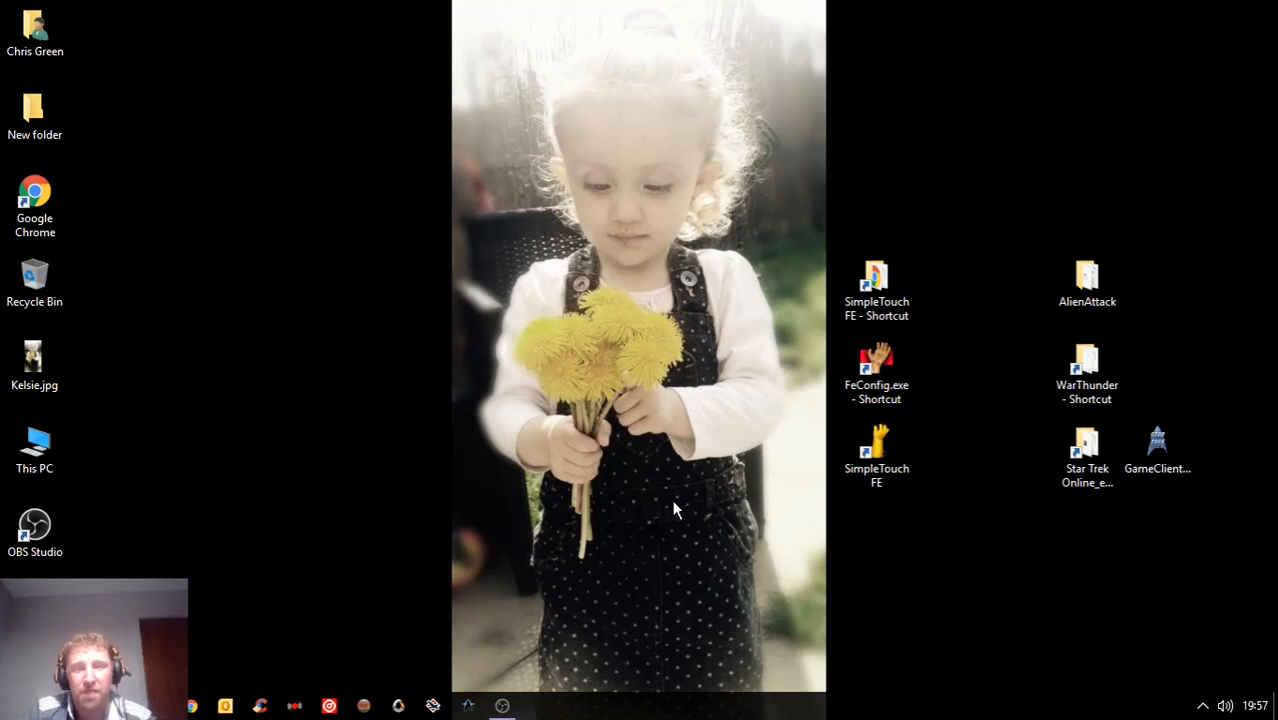
- Run FeConfig as administrator and examine the maximum number of images and configs in the skin and display settings
right_click(876, 372)
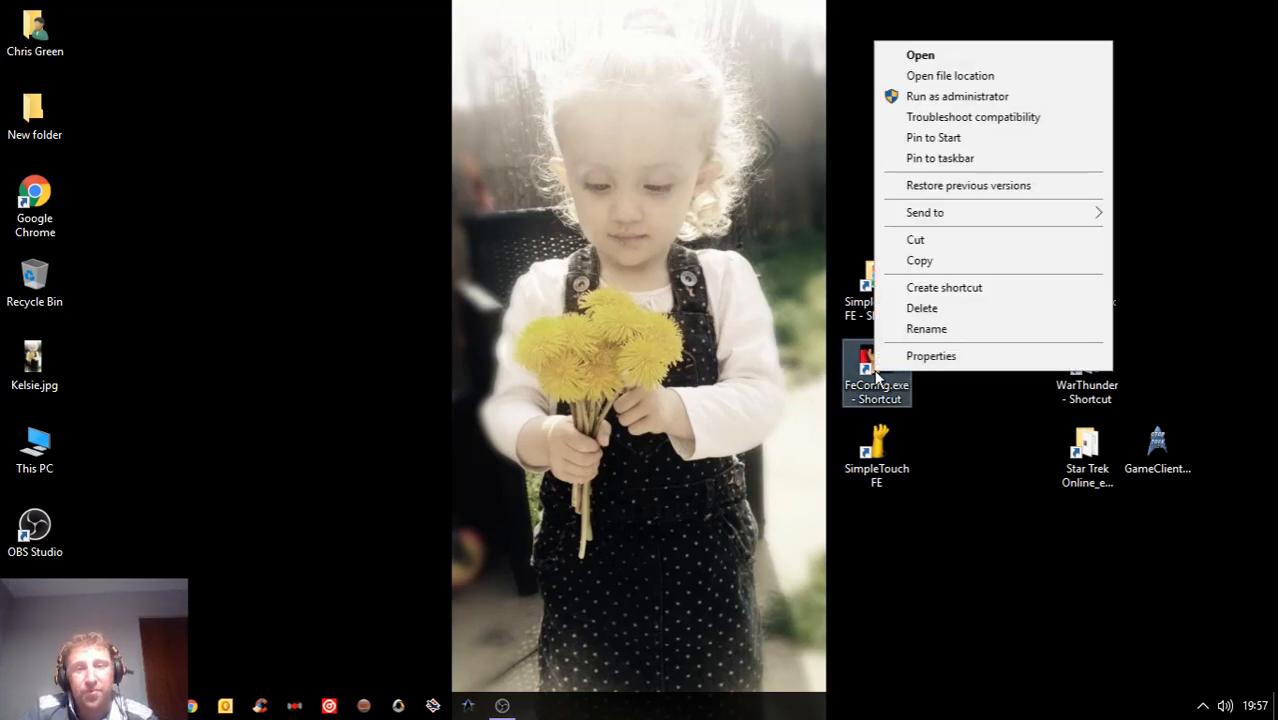
left_click(945, 97)
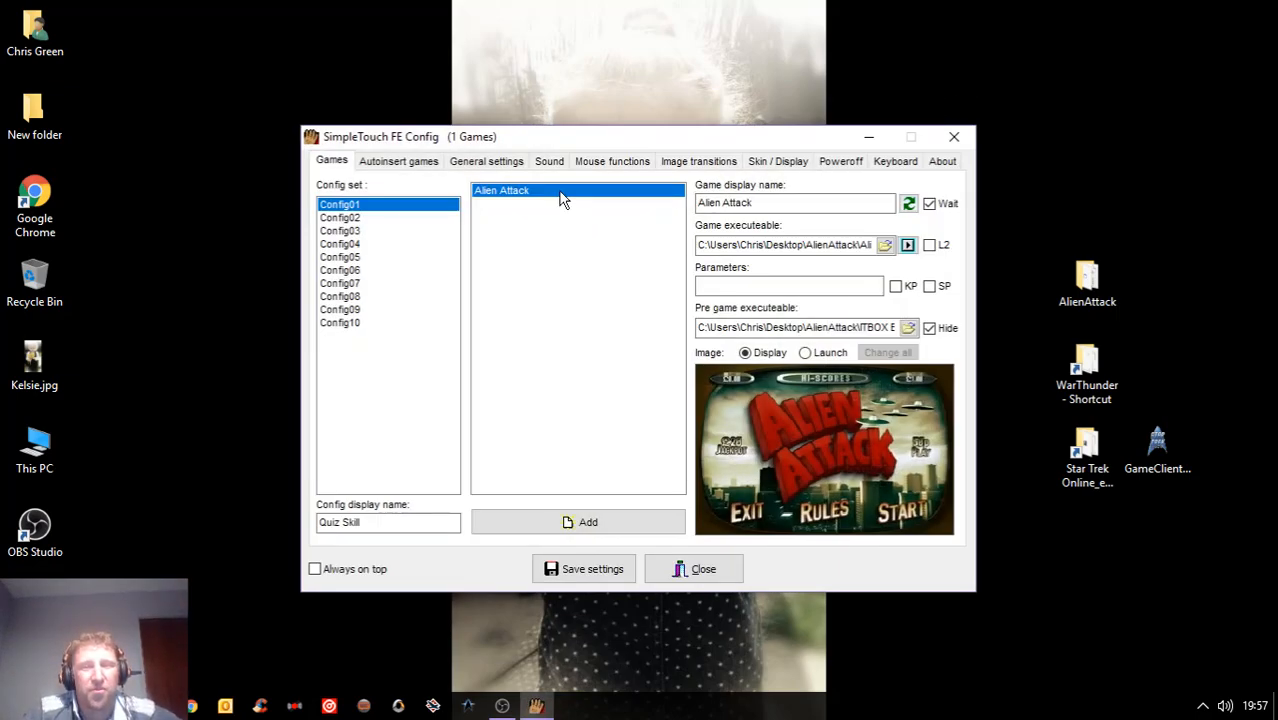
left_click(762, 172)
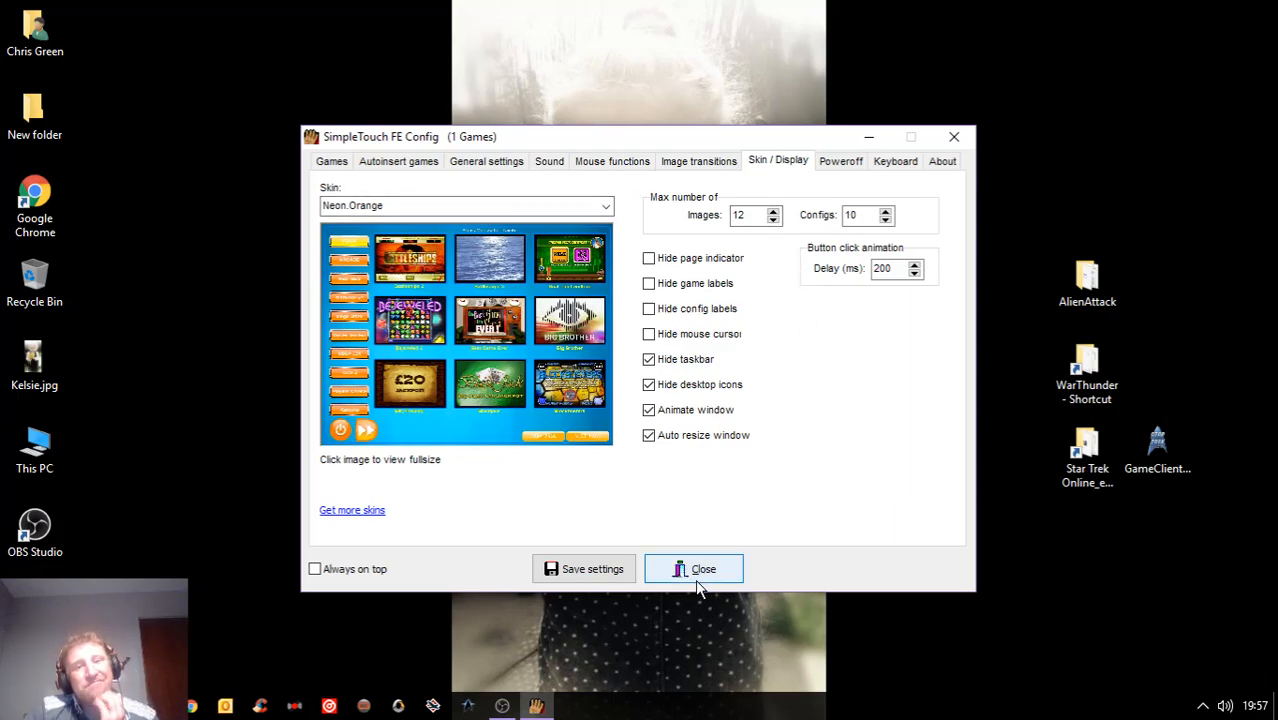
double_click(741, 214)
double_click(849, 215)
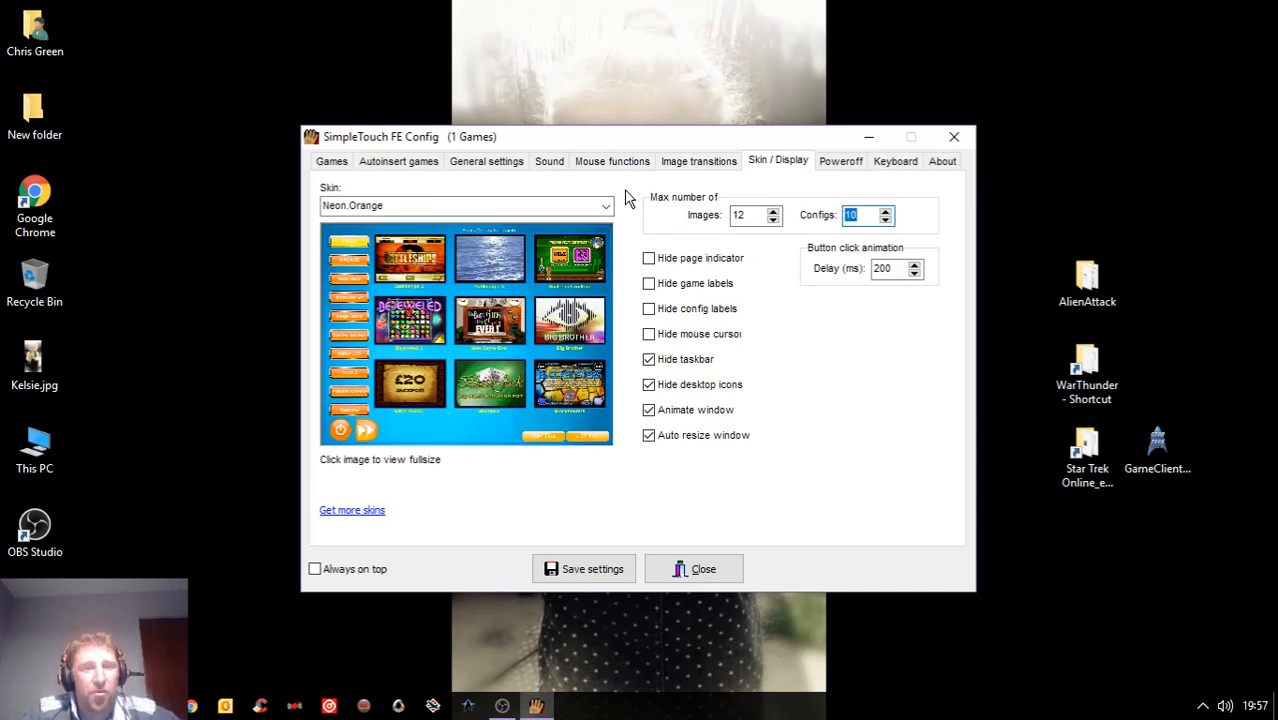
- Review the general, autoinsert, games, sound and image transition settings, and close FeConfig without saving
left_click(497, 162)
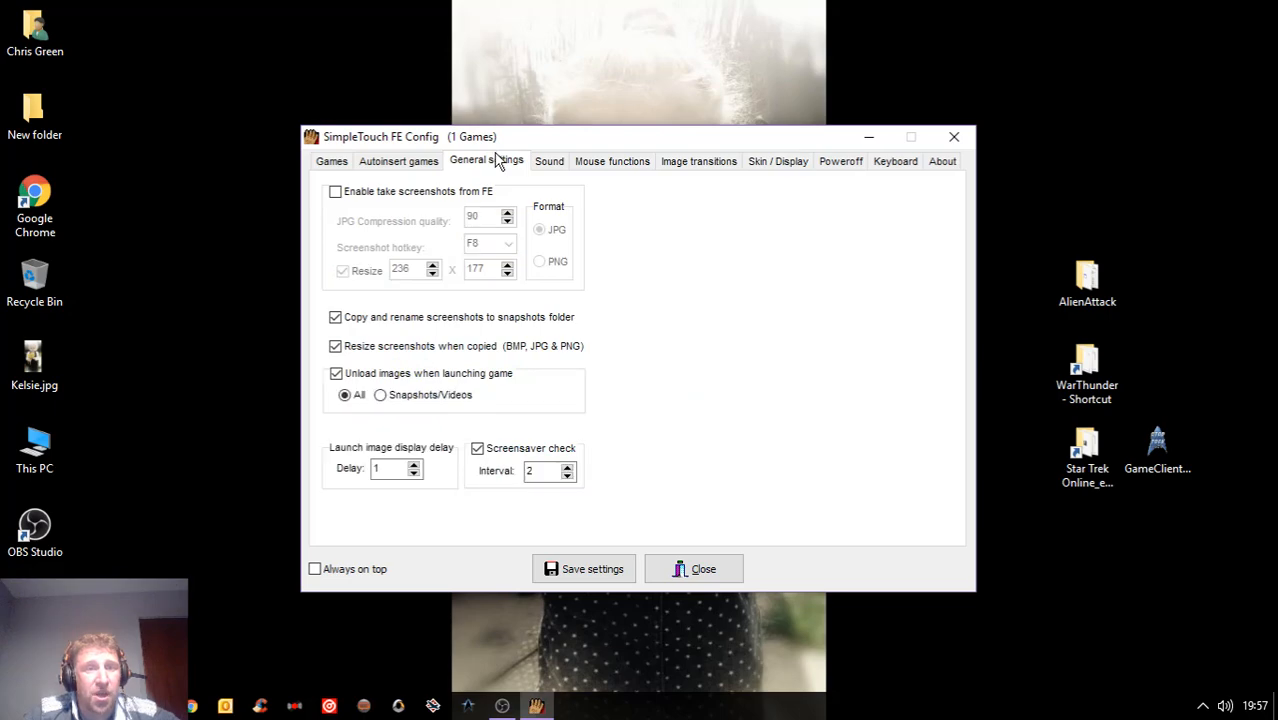
left_click(409, 162)
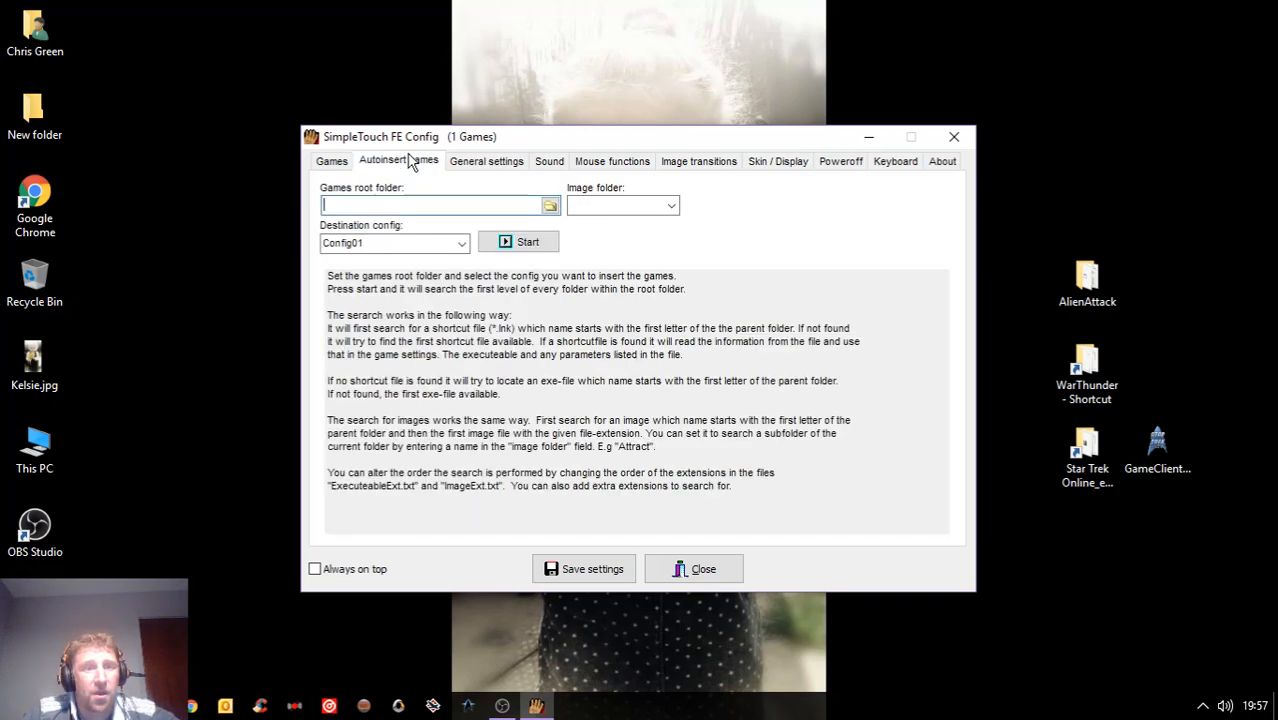
left_click(333, 162)
left_click(556, 164)
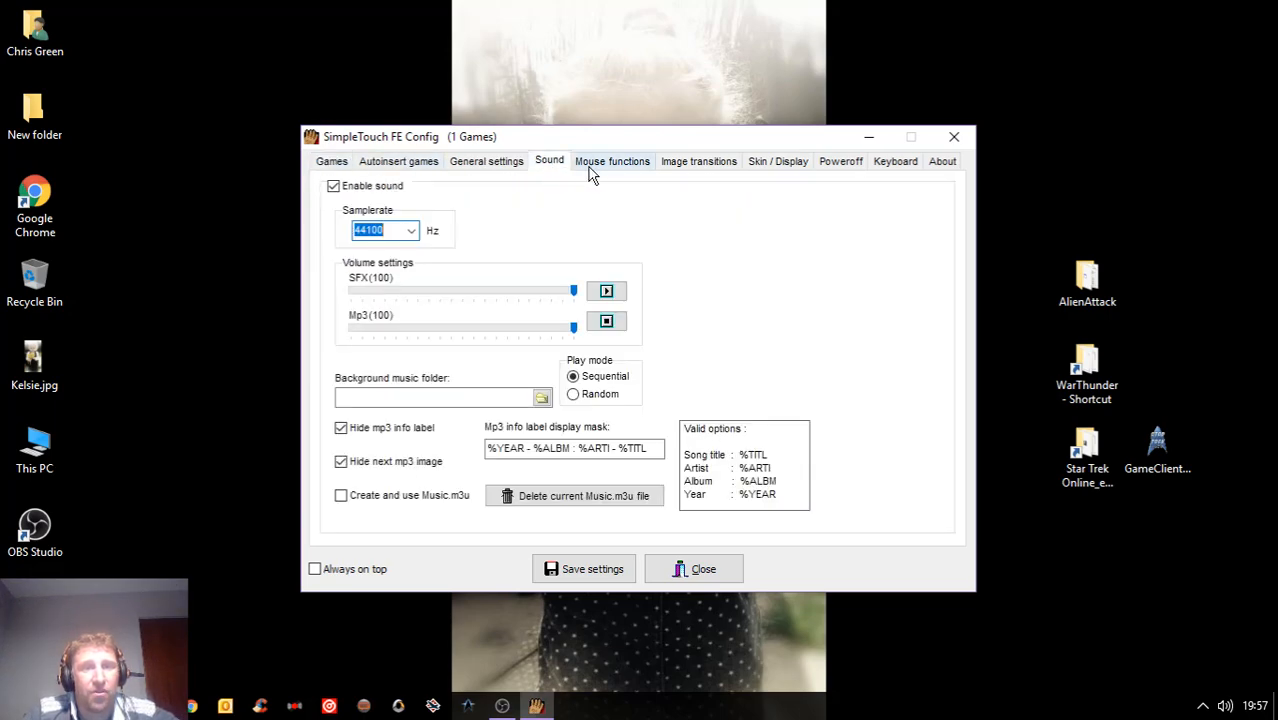
left_click(698, 164)
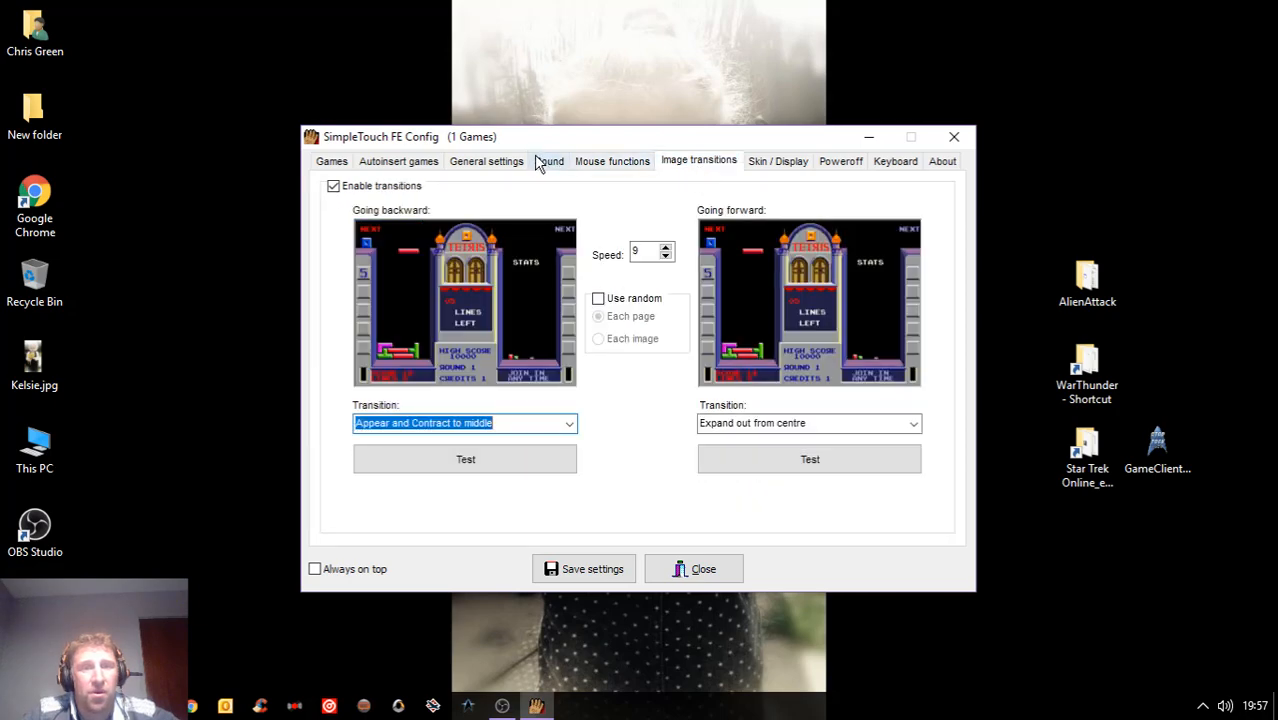
left_click(505, 165)
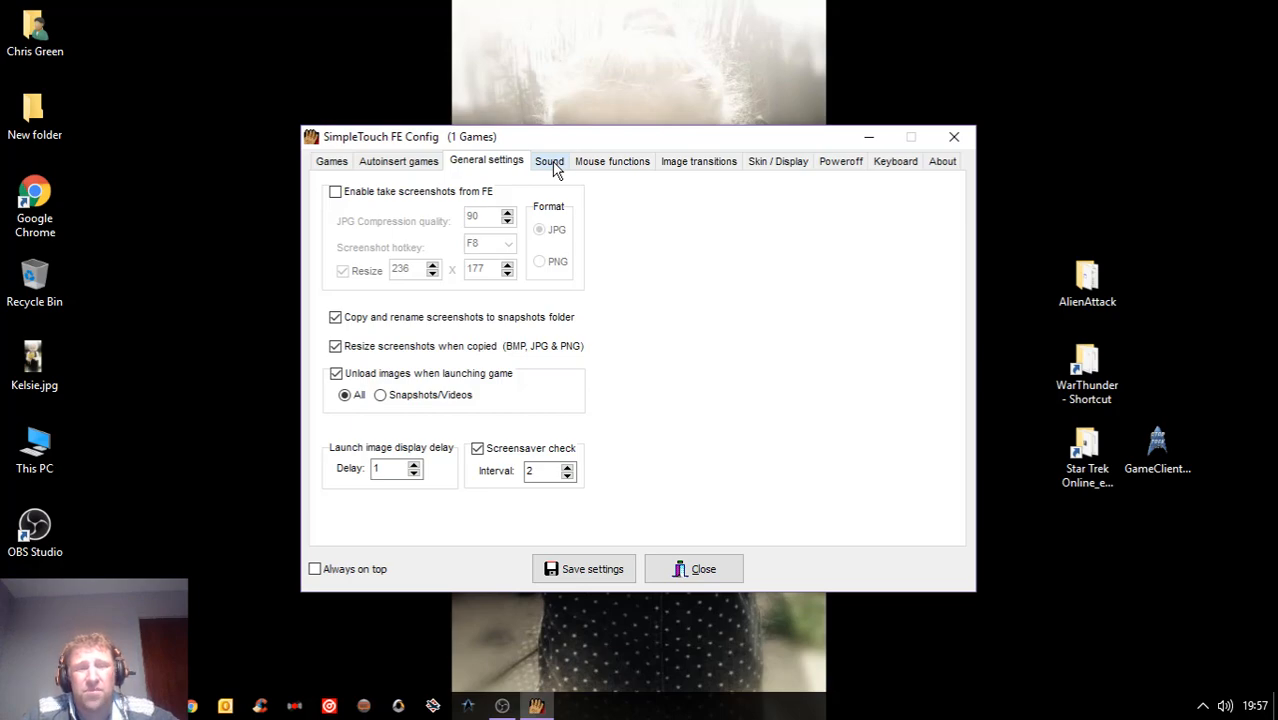
left_click(680, 574)
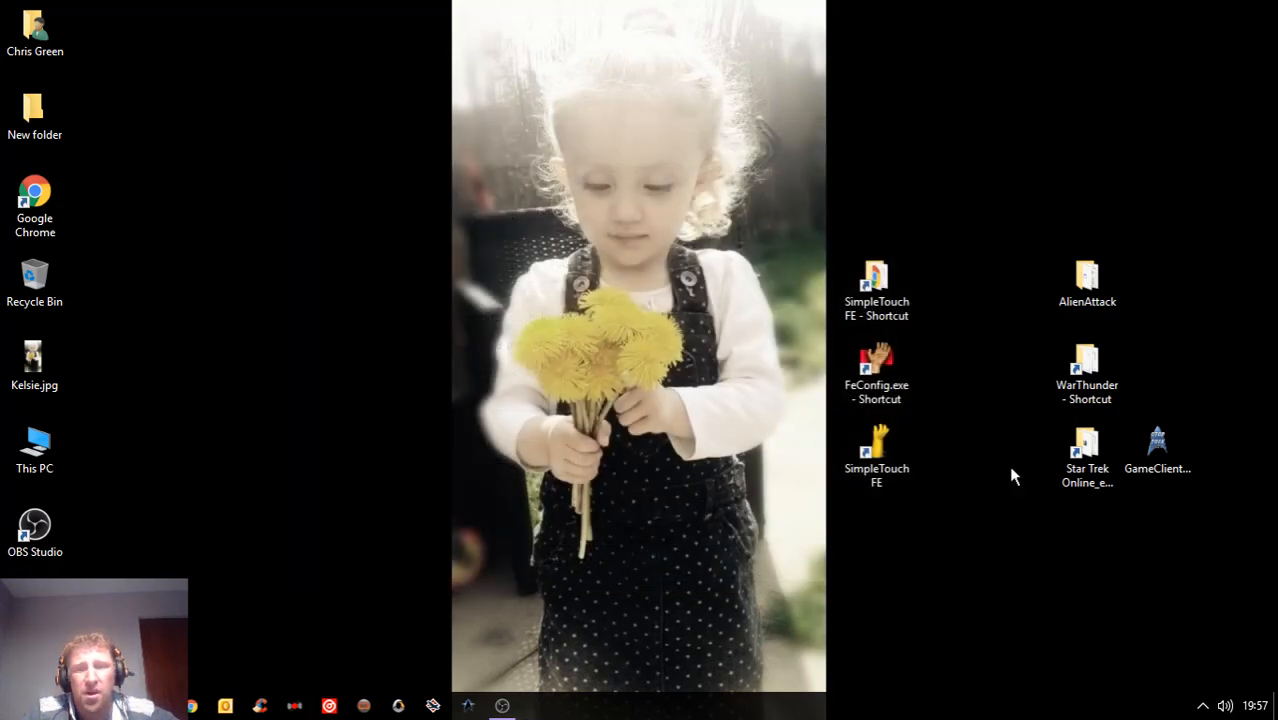
- Try the 640 x 480 screen resolution option in AlienAttack.exe's compatibility properties, cancel the change and close the AlienAttack folder
double_click(1066, 281)
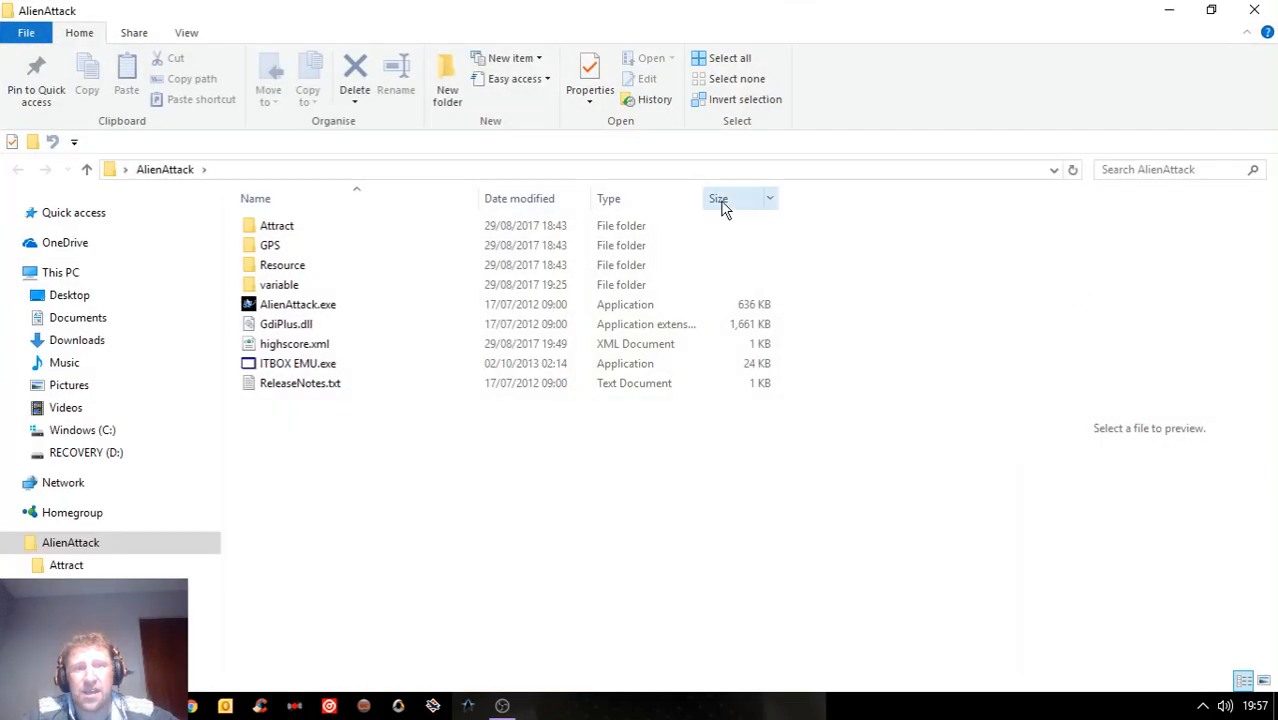
left_click(291, 311)
right_click(289, 307)
left_click(357, 613)
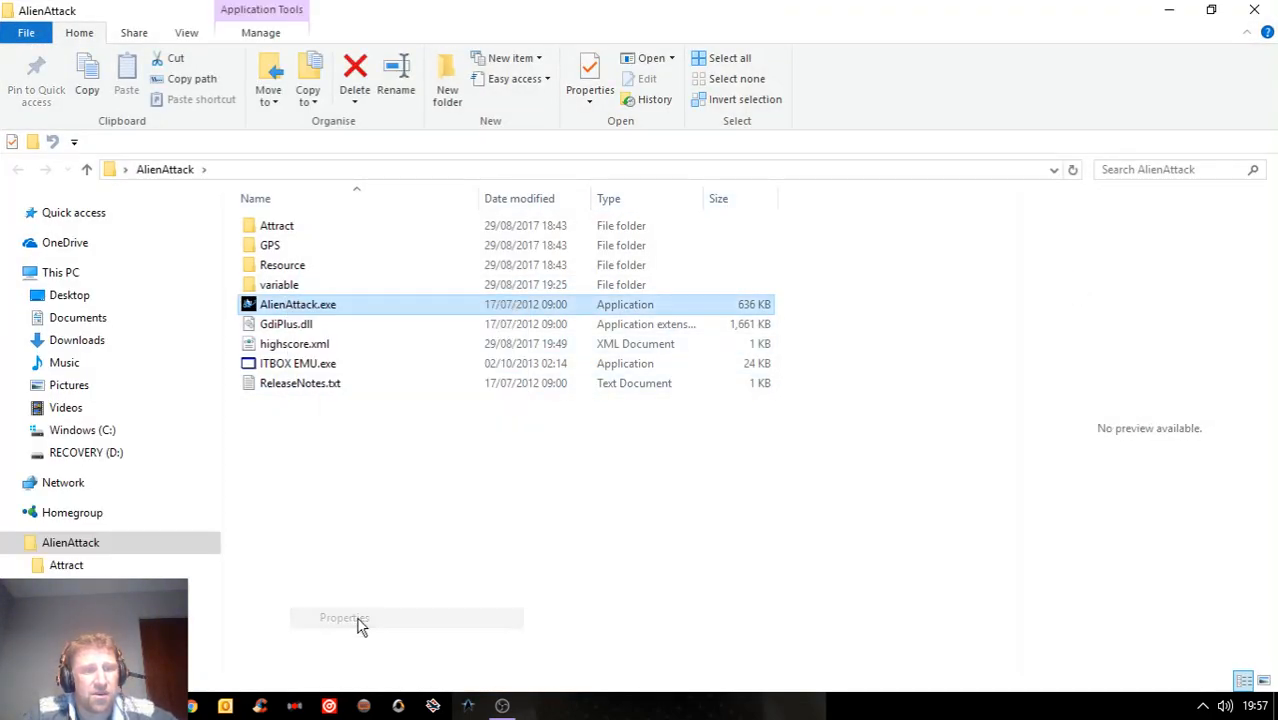
left_click(390, 232)
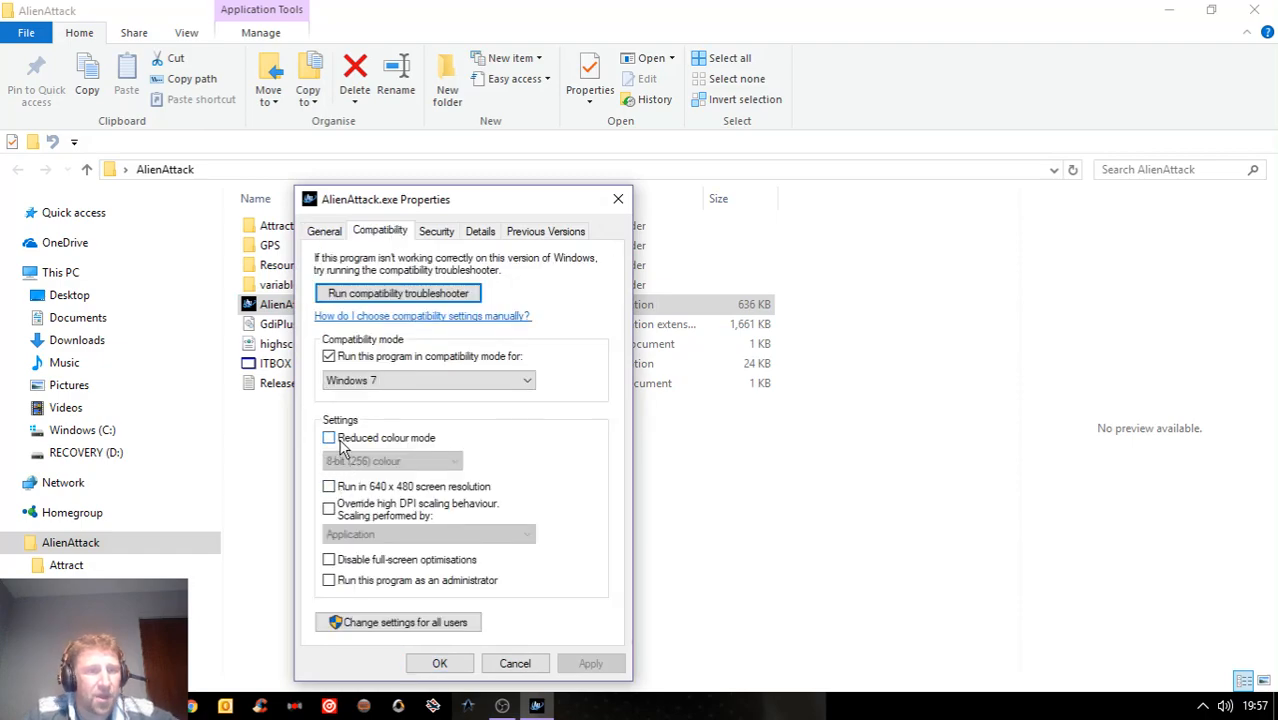
left_click(419, 492)
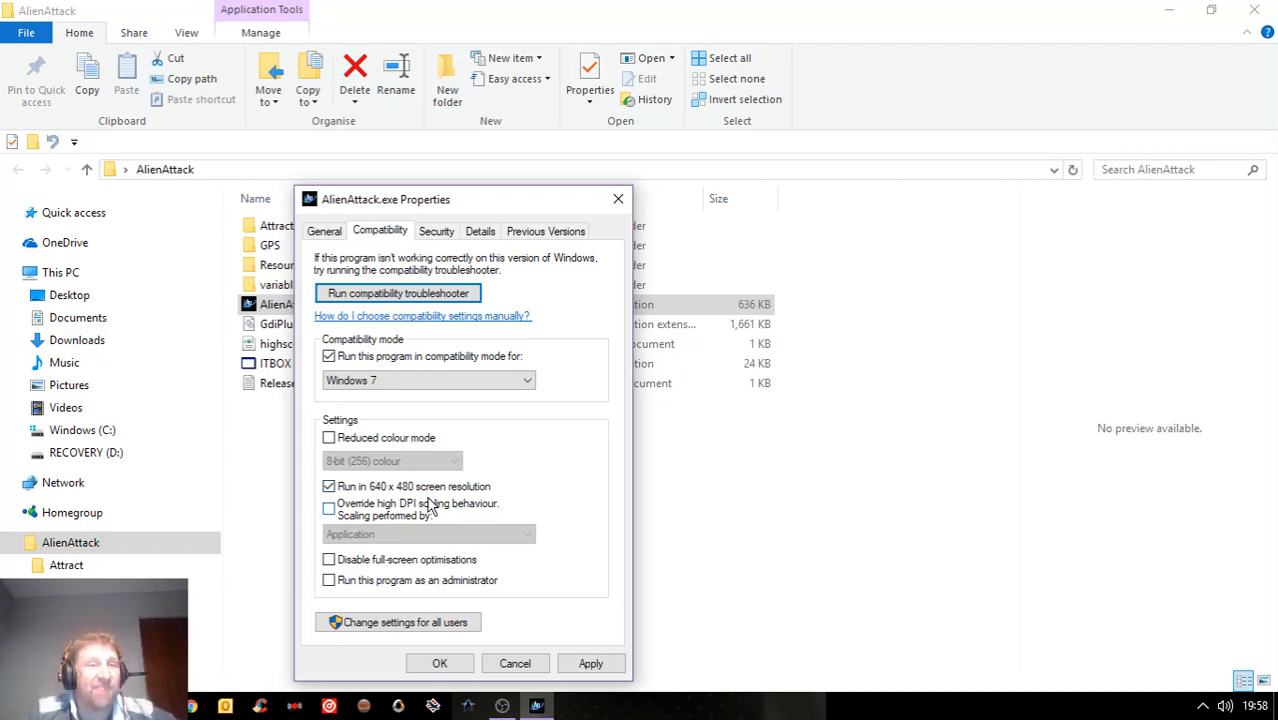
left_click(527, 665)
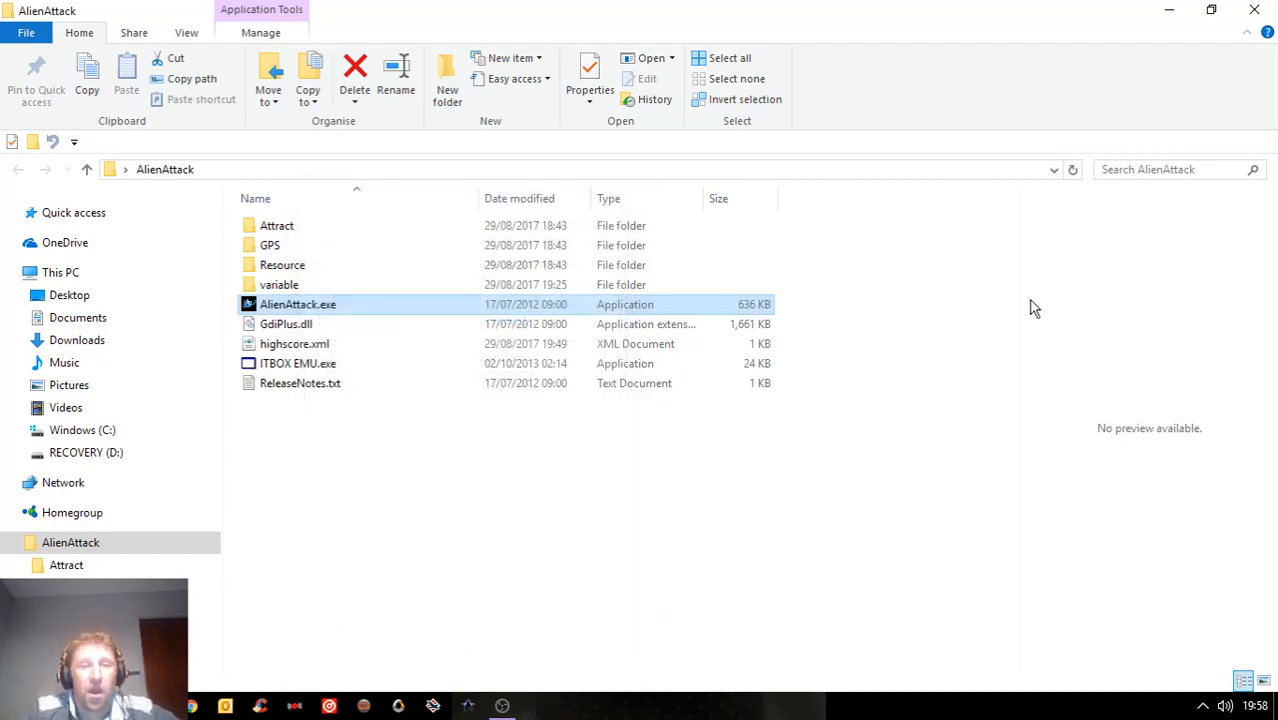
left_click(1254, 9)
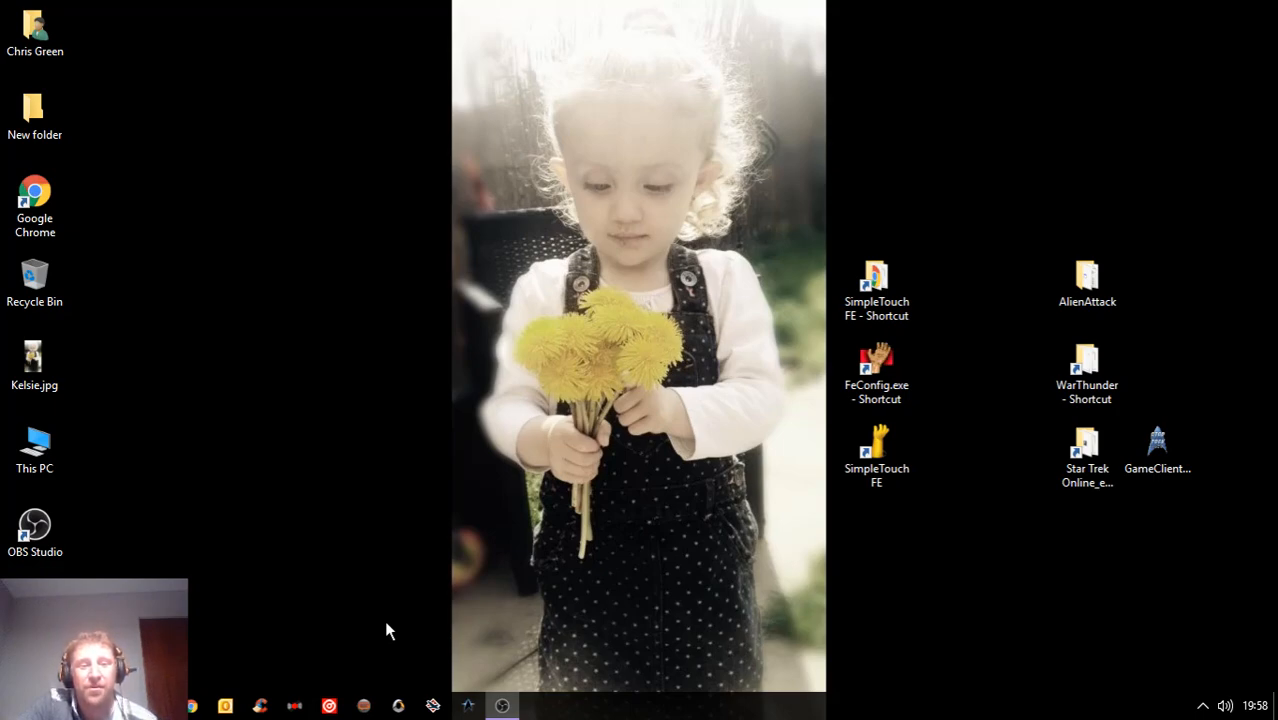
mouse_move(503, 705)
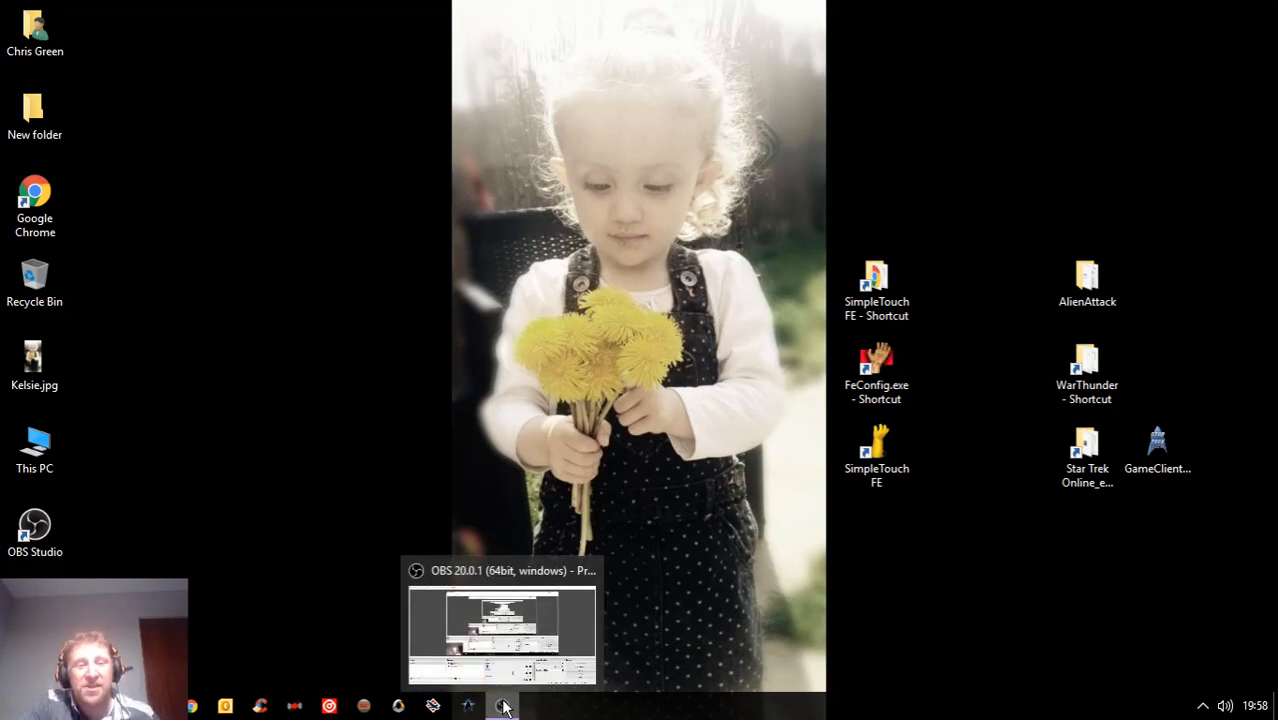
mouse_move(497, 604)
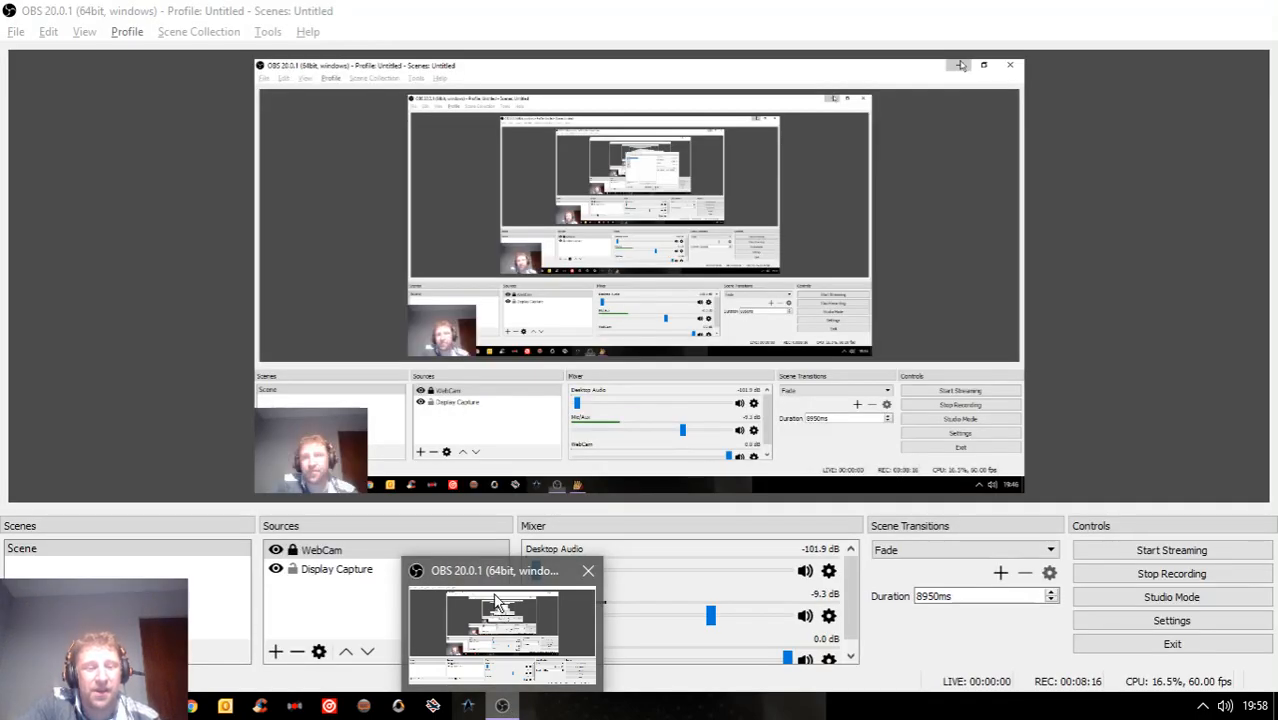